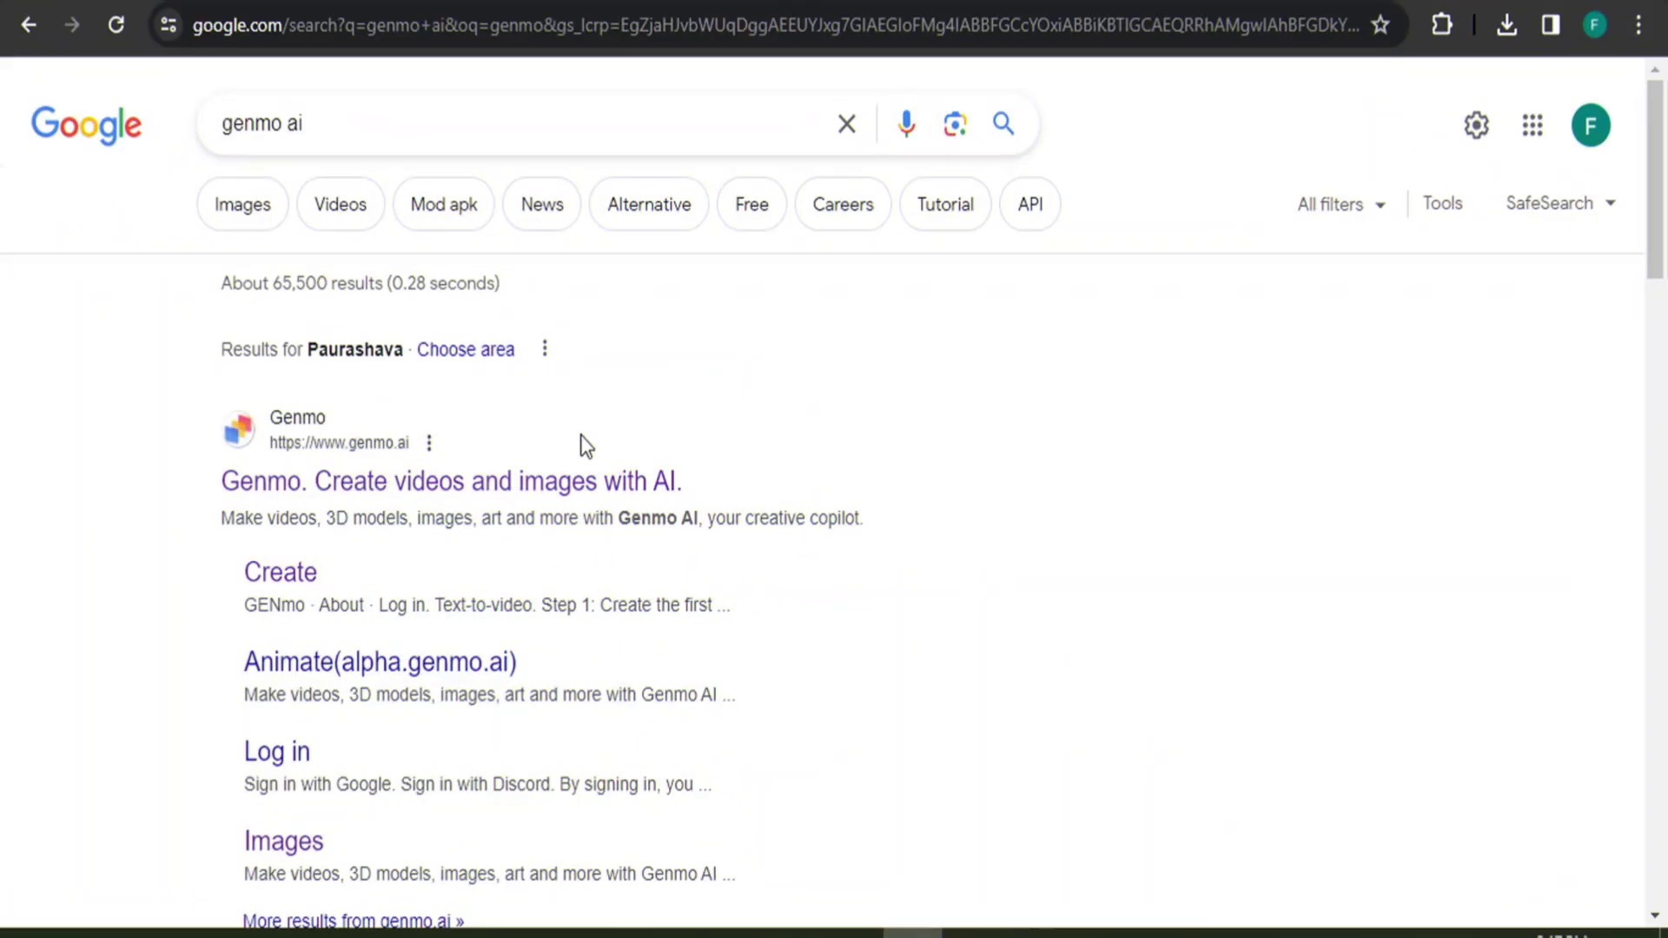
Step: Open the Genmo website from the search results and sign in by continuing with Google
click(332, 121)
click(113, 71)
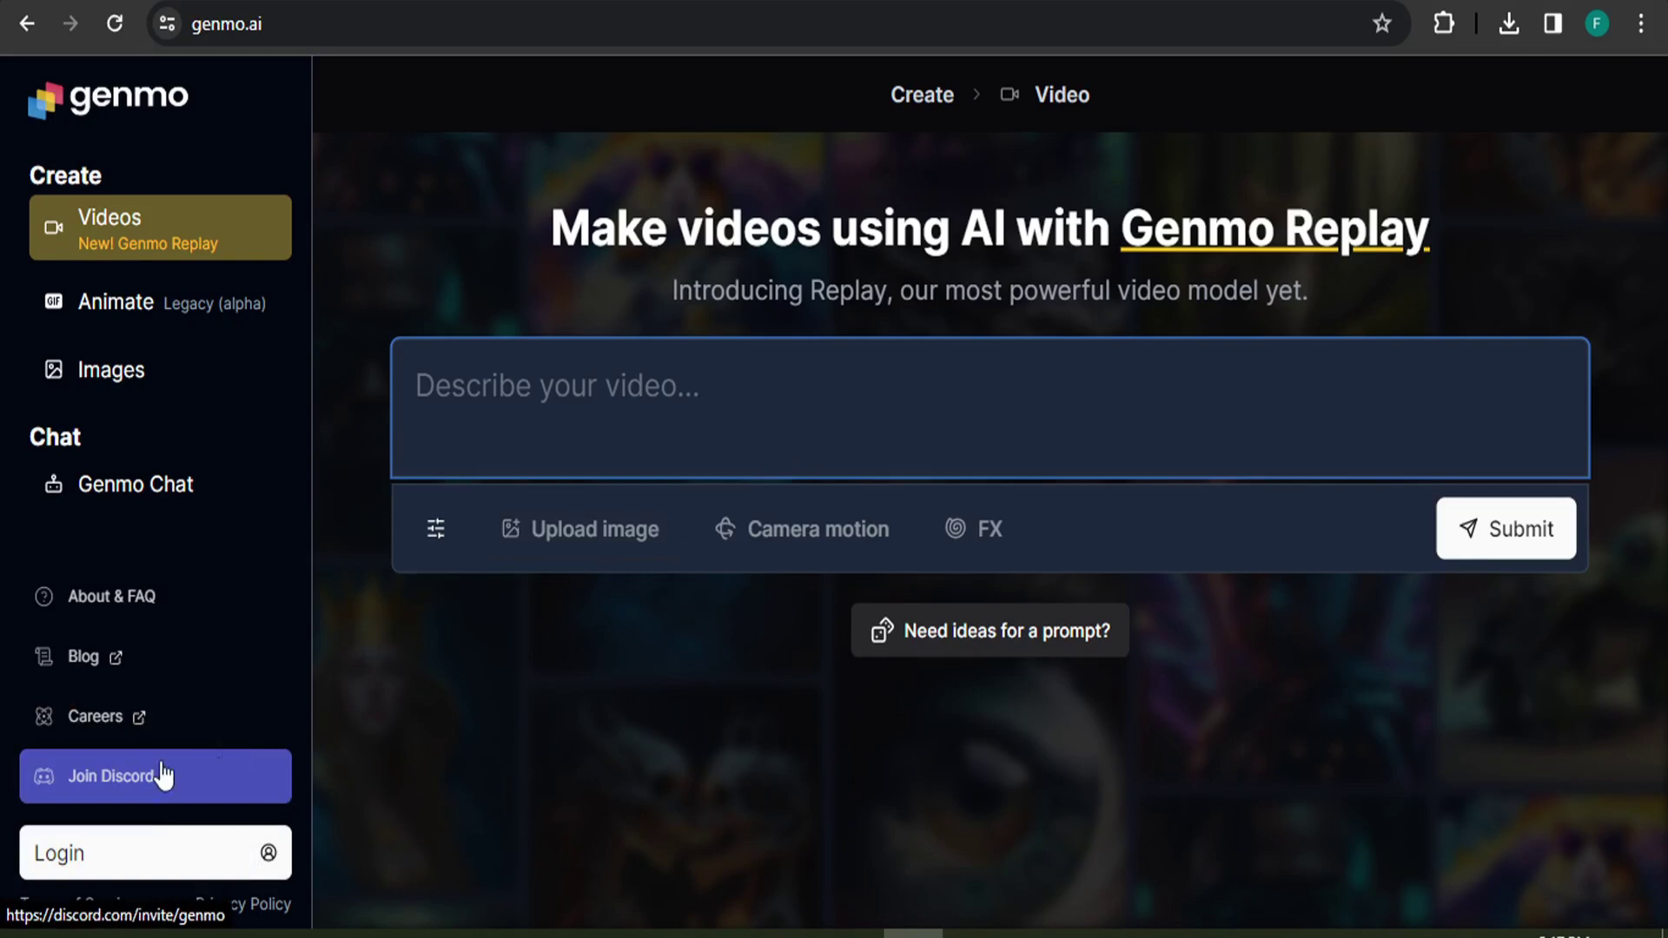
click(265, 860)
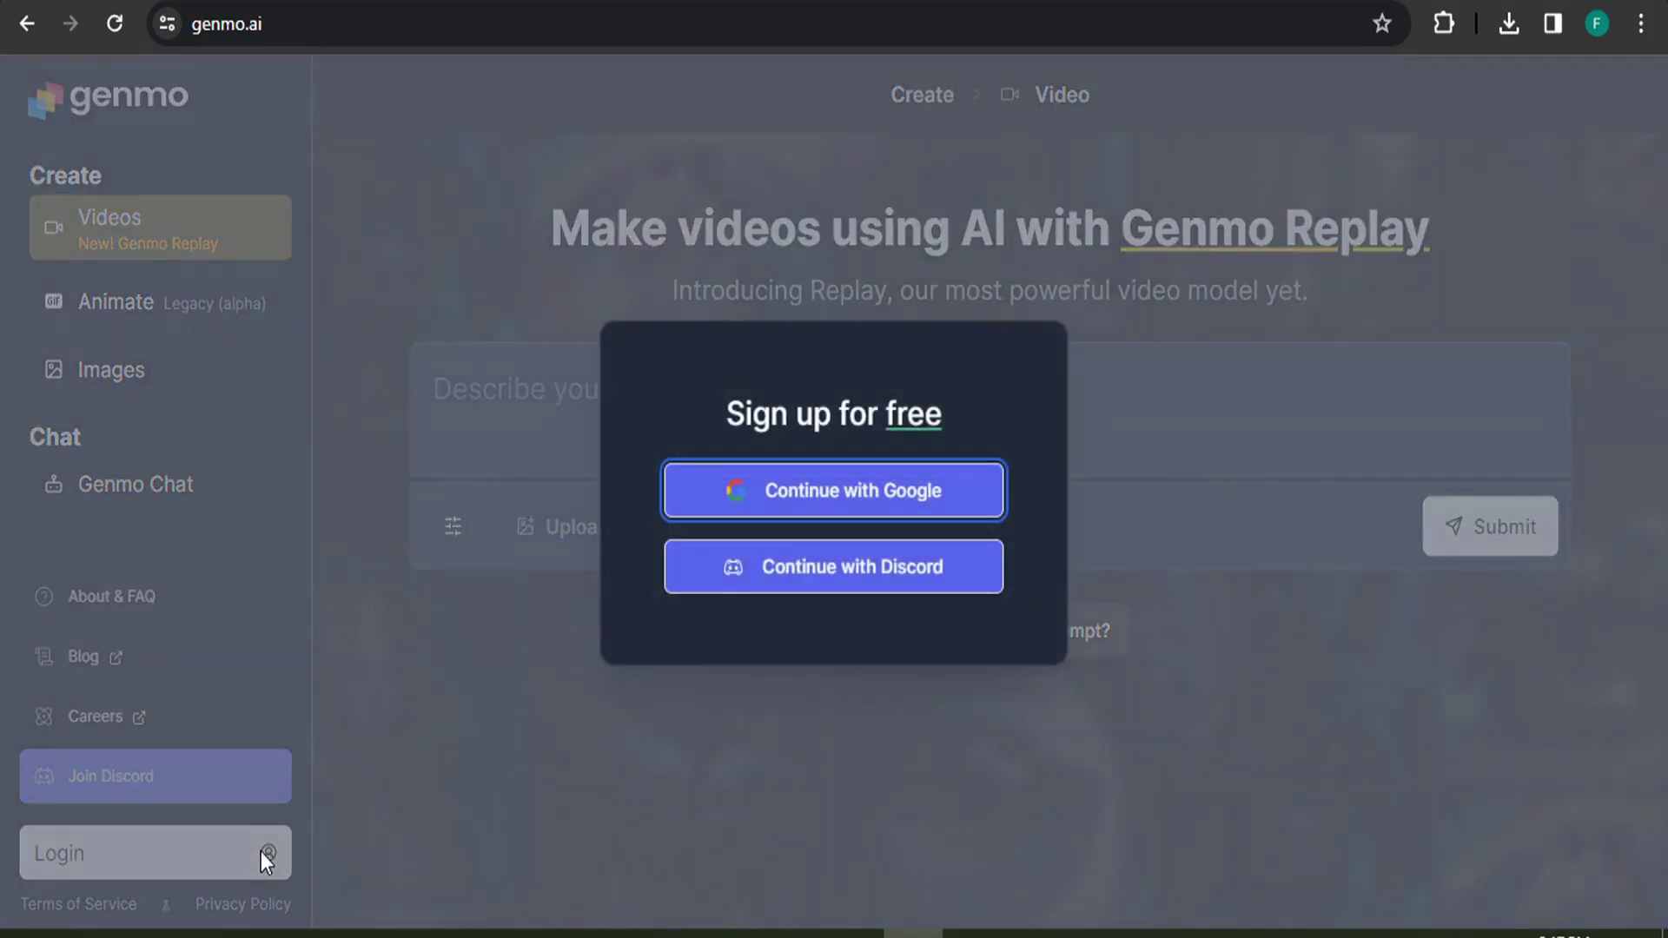
click(909, 505)
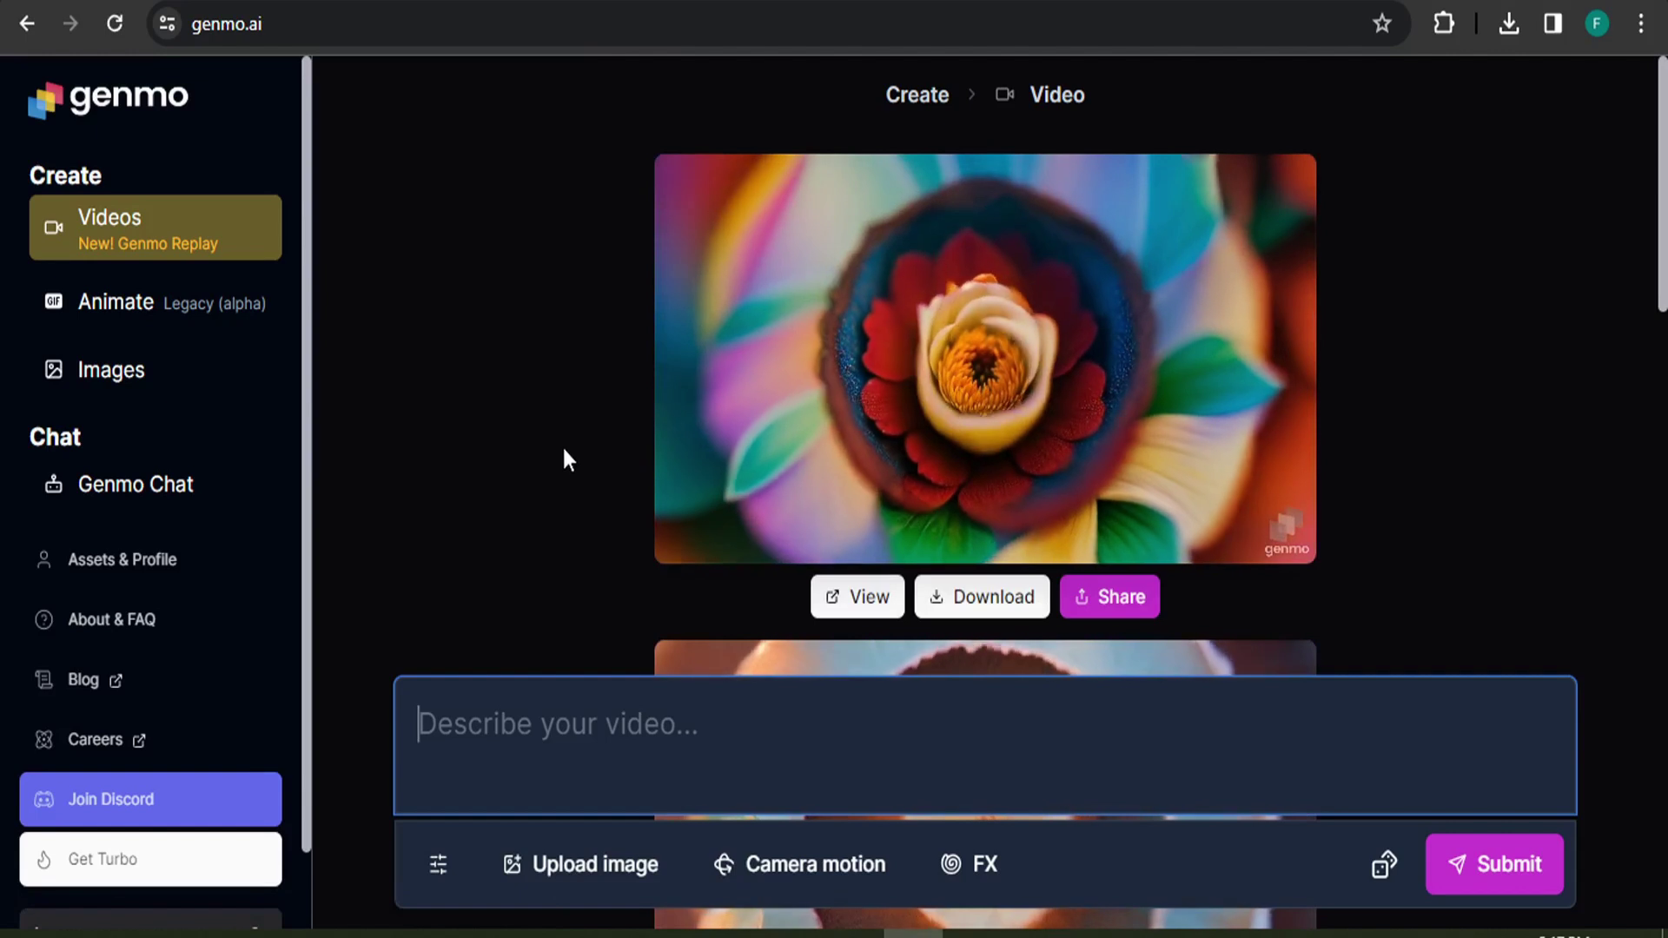
Step: Fill the video description with the suggested random prompt idea "Nebula-colored wolf howling at alien moon"
mouse_move(806, 388)
scroll(806, 388, down, 10)
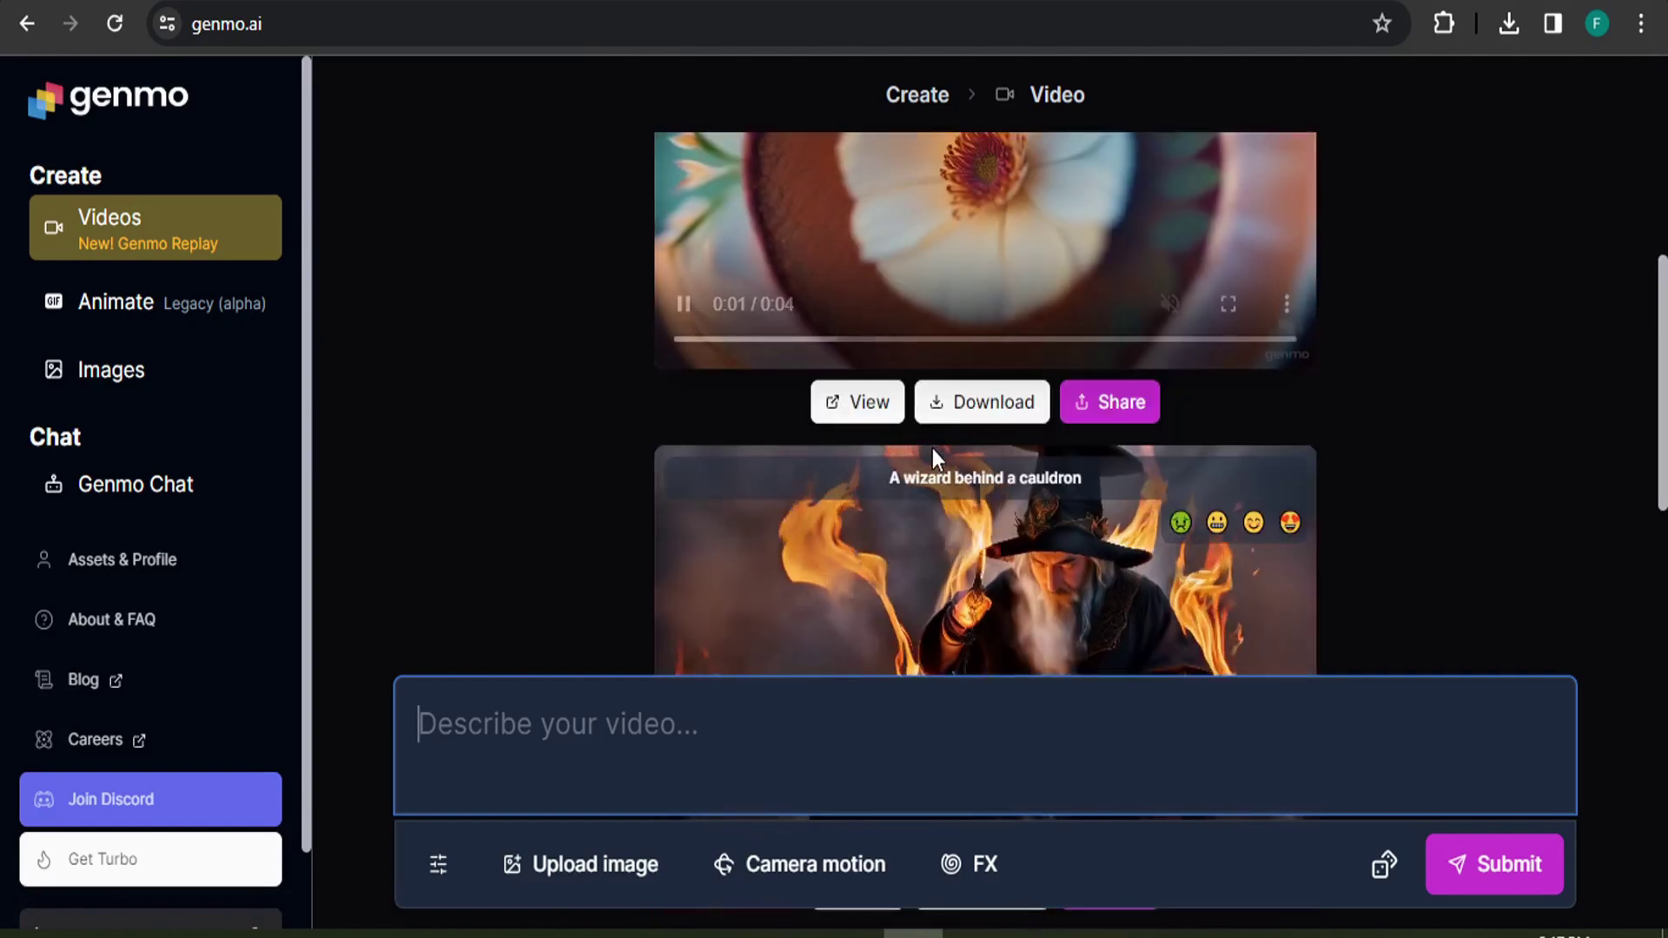
scroll(932, 448, down, 10)
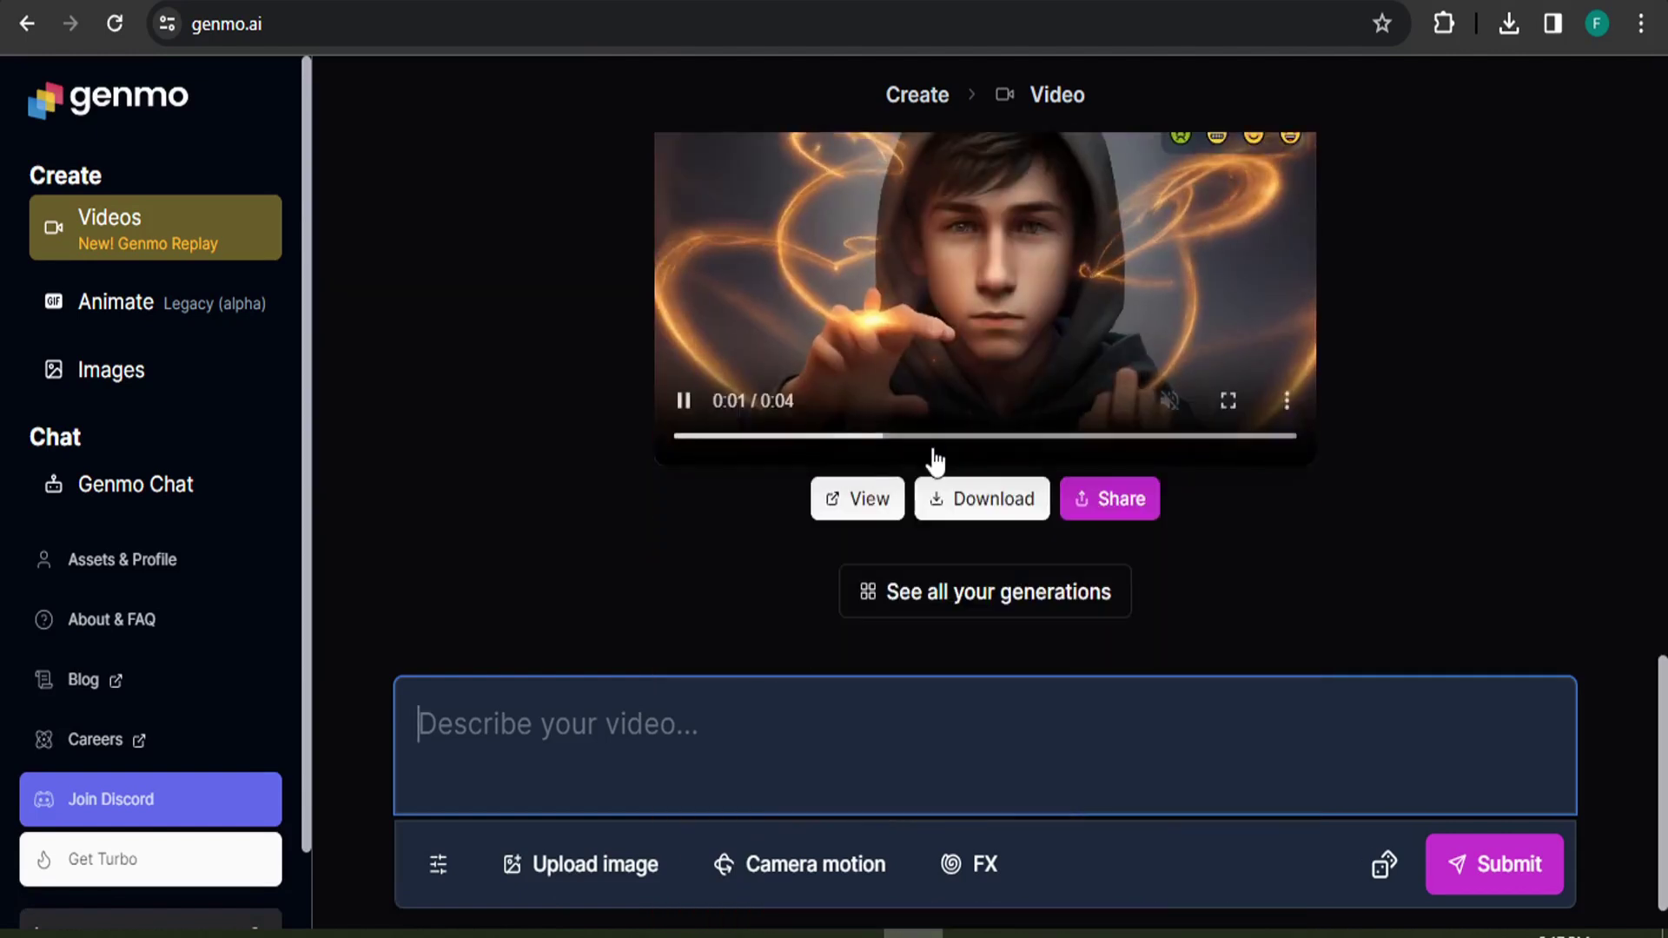
scroll(931, 449, up, 10)
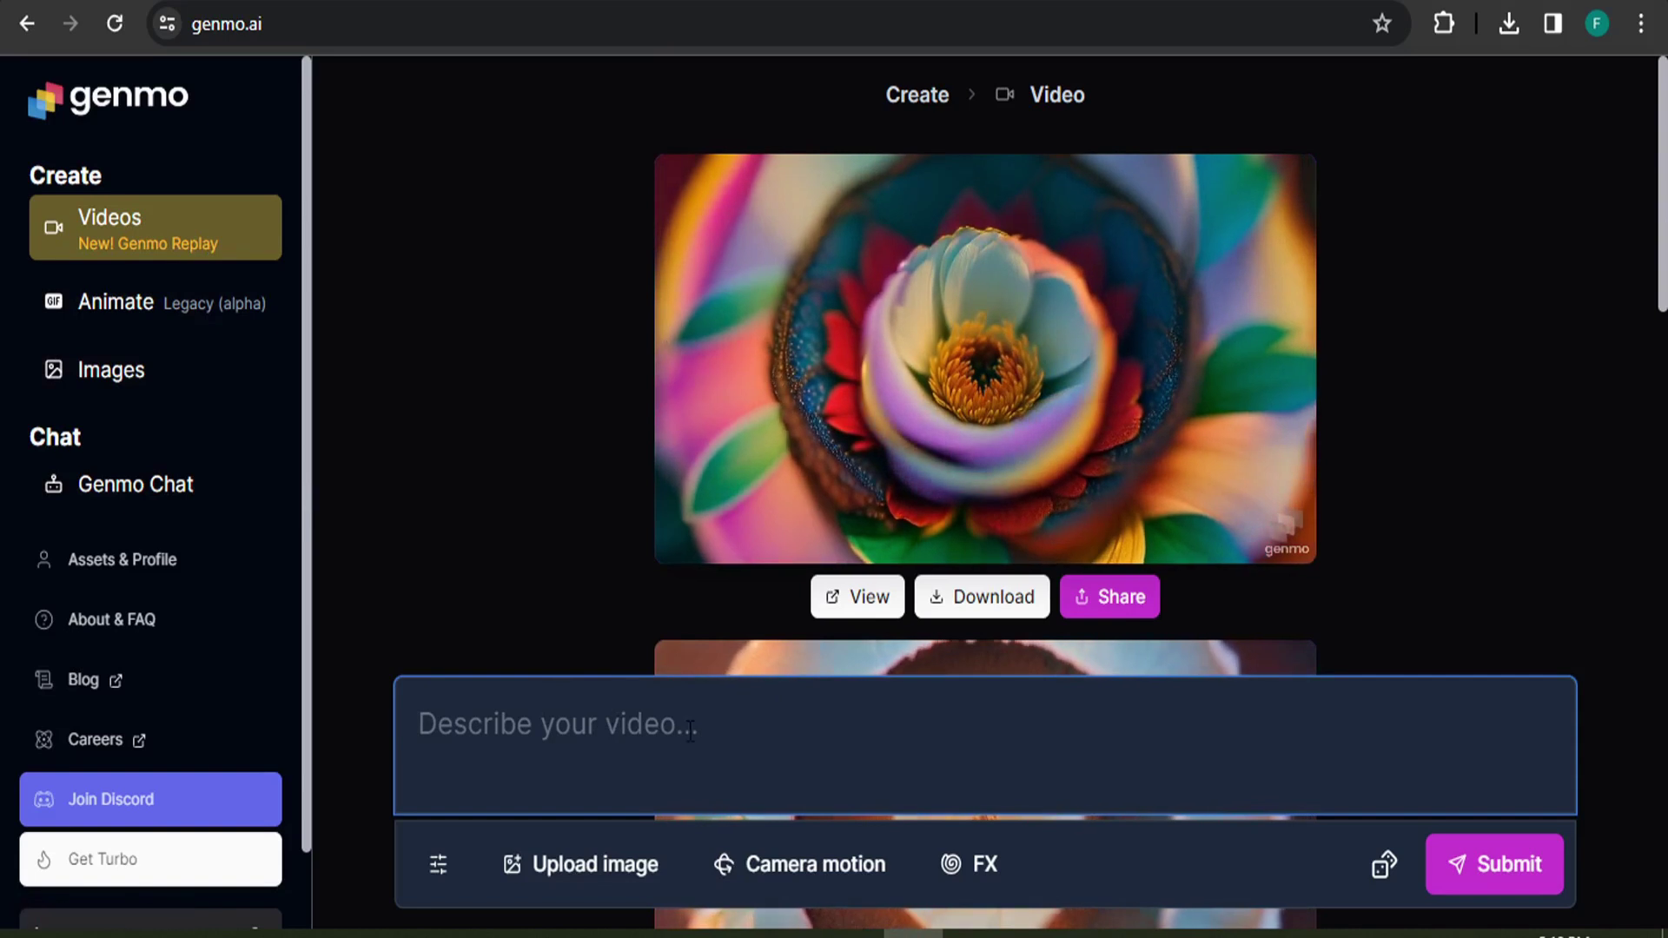
click(653, 718)
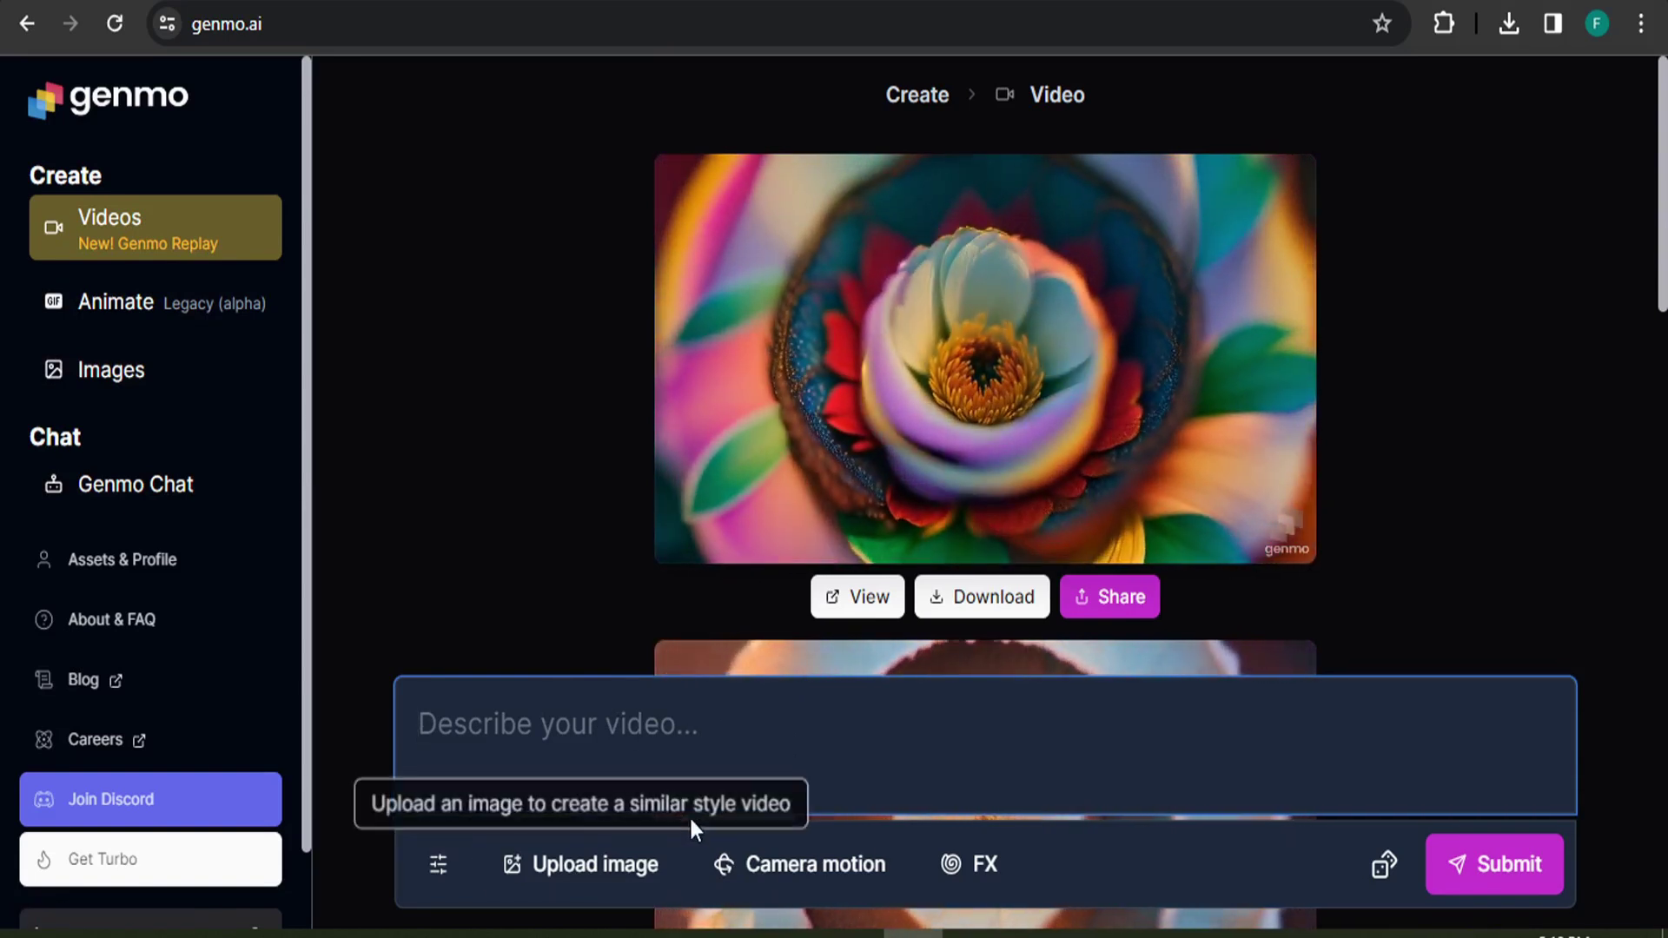
click(1384, 867)
click(1385, 867)
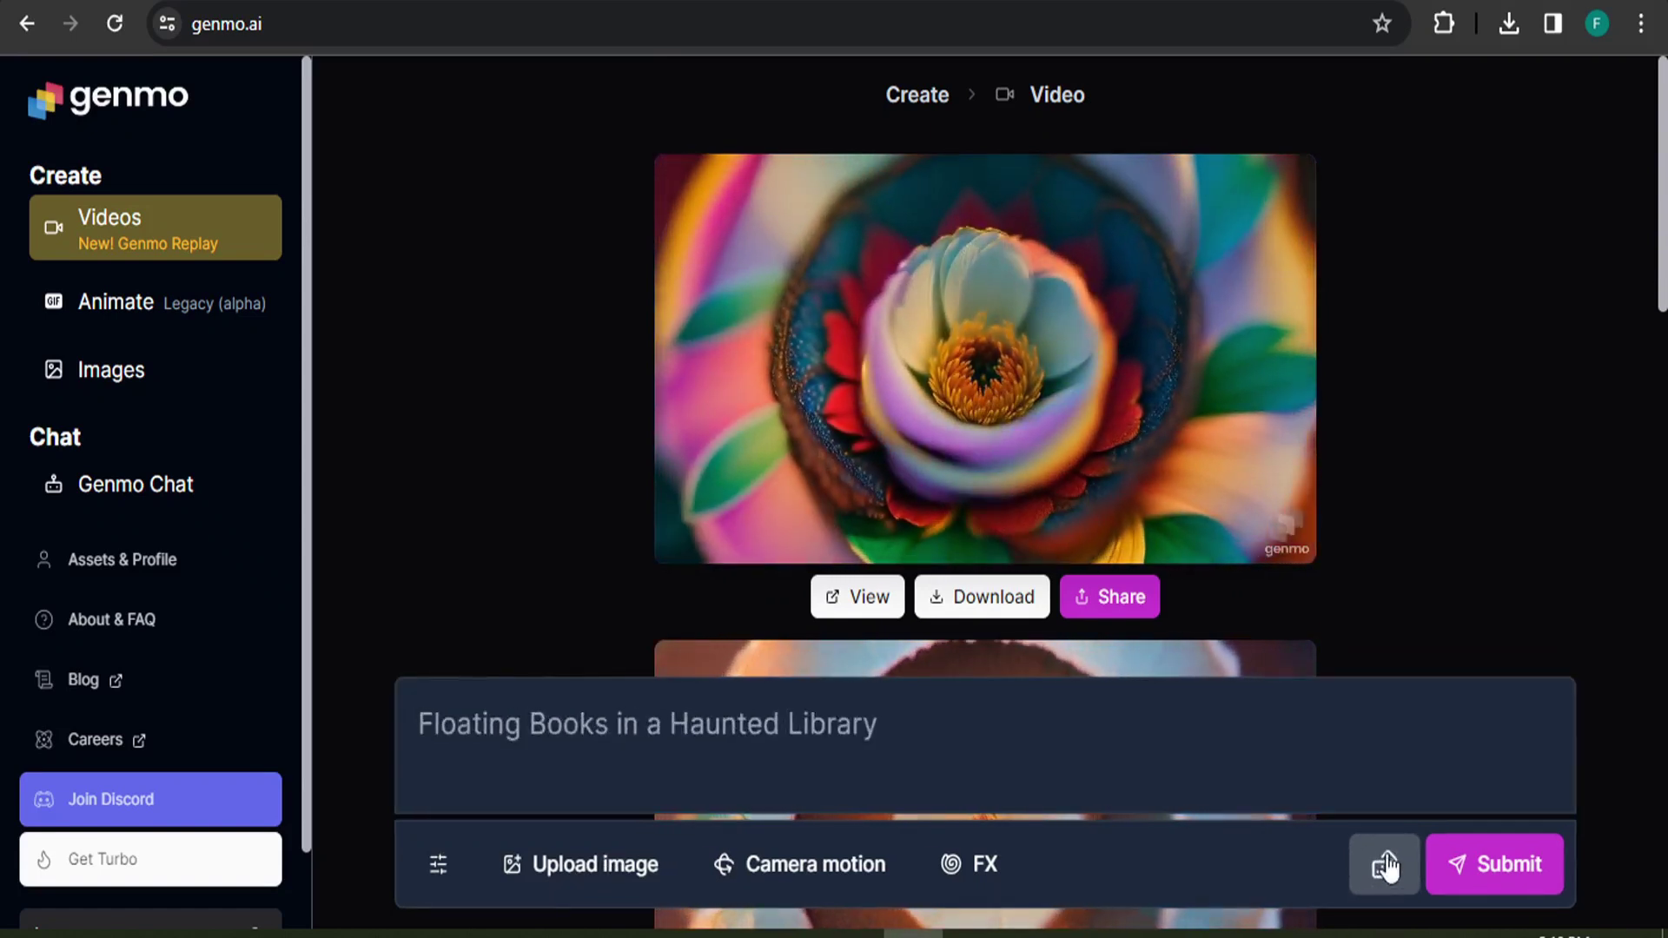
click(1384, 867)
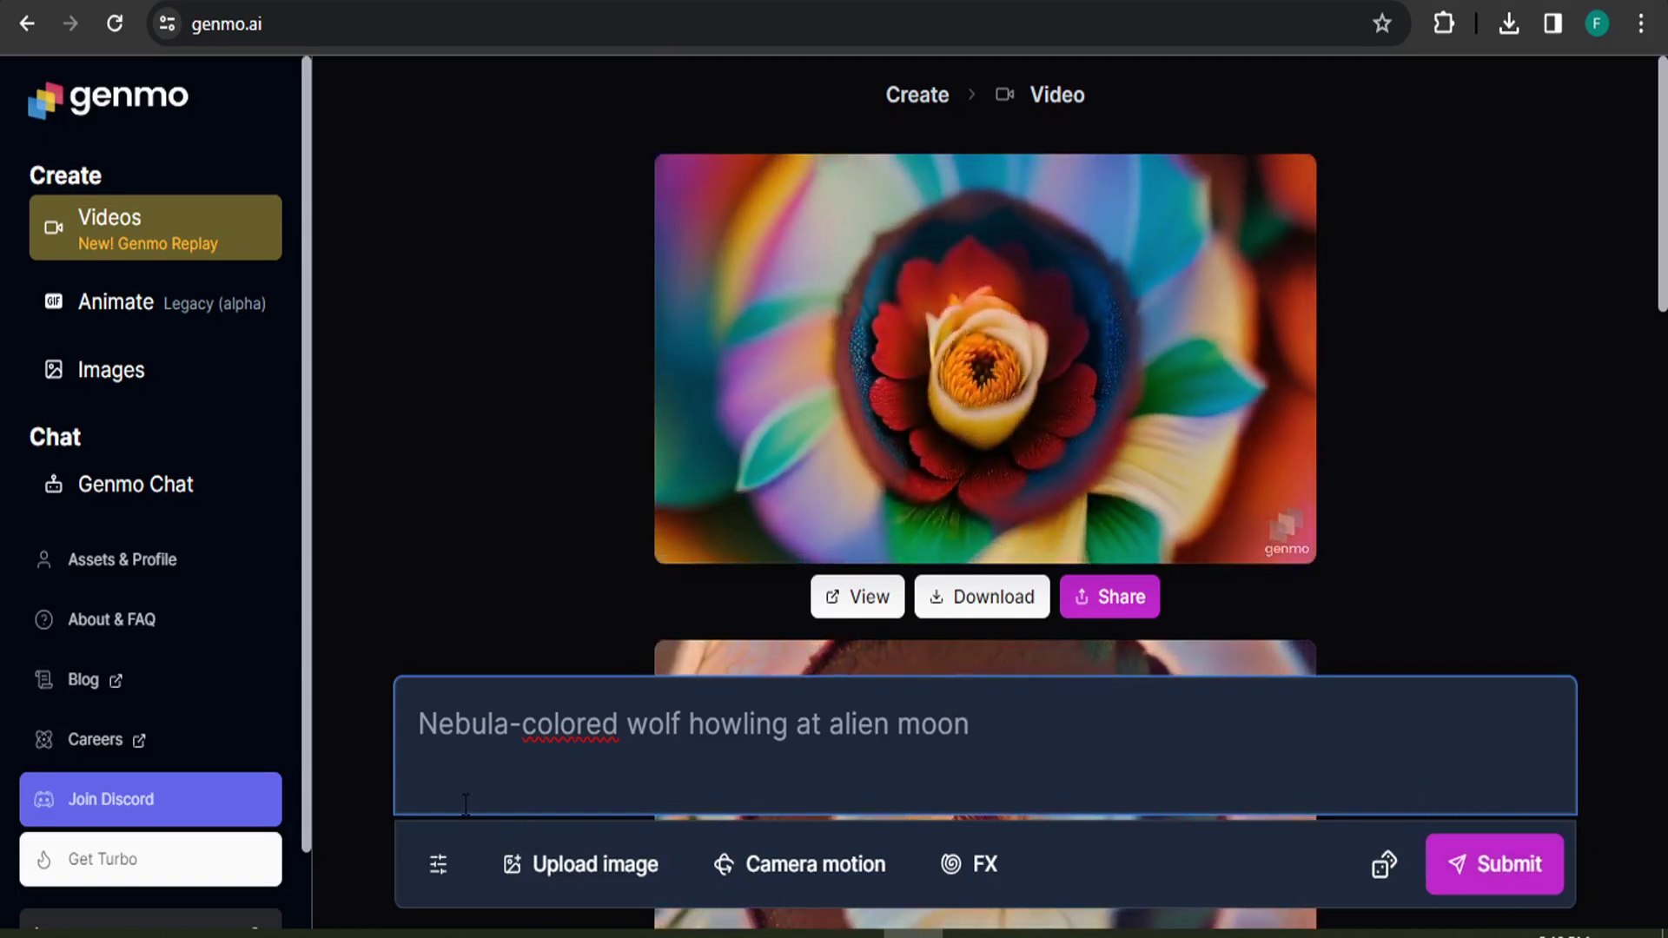
Step: Set the video's aspect ratio to 4:3 in the generation settings, keeping the duration at 4 s
click(440, 868)
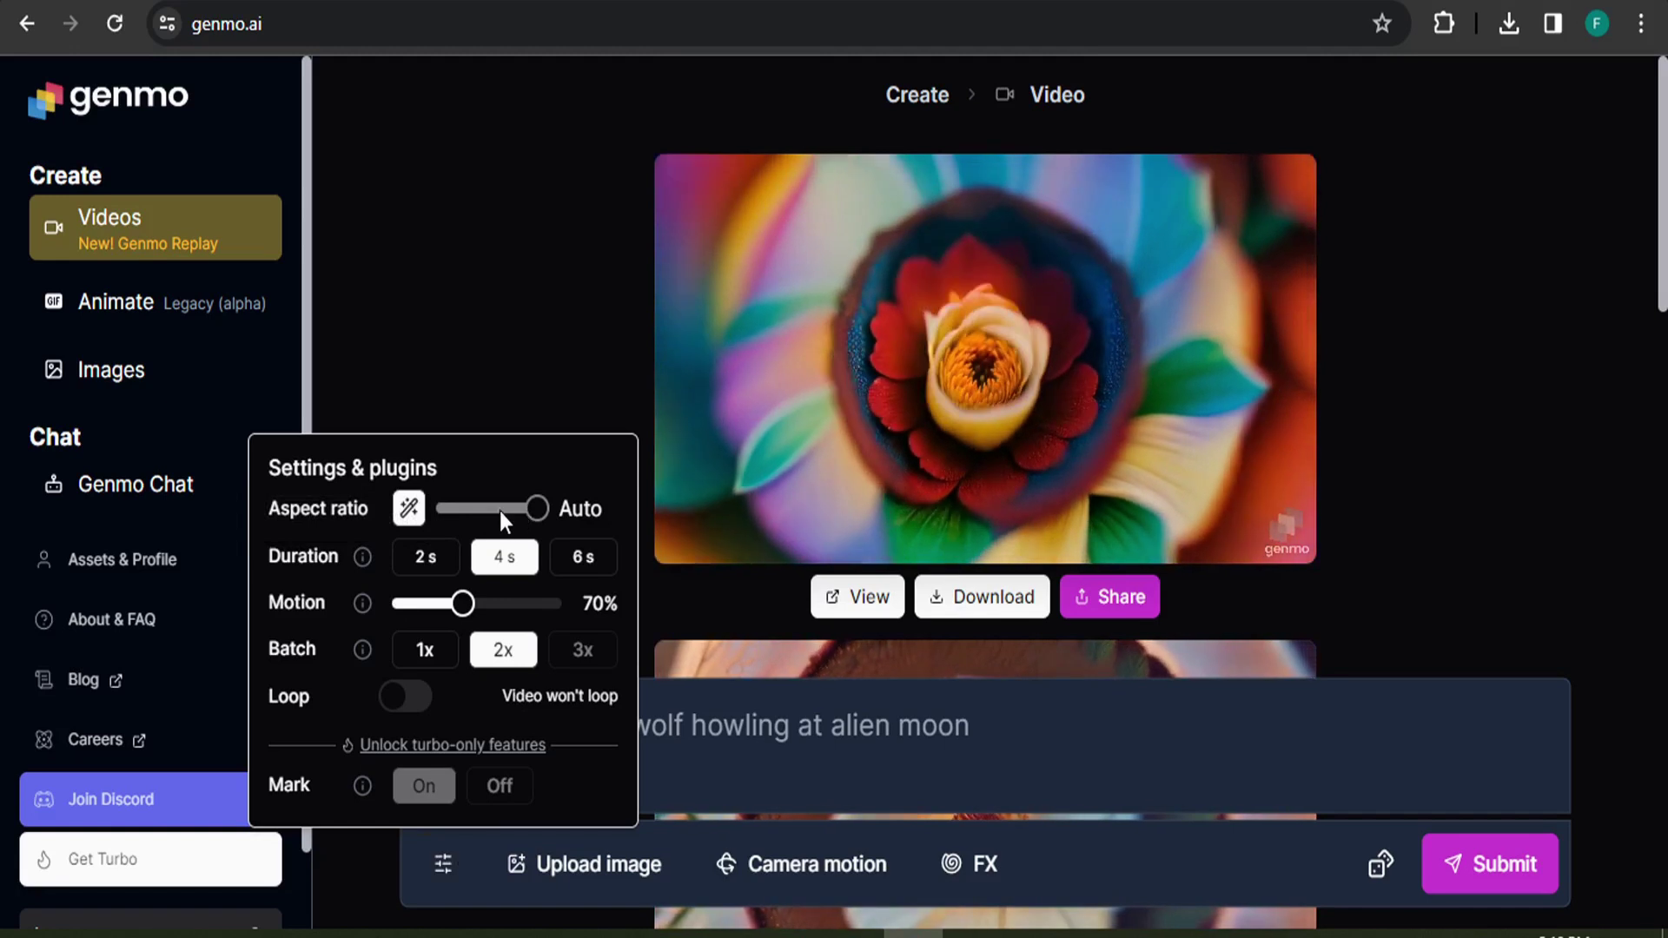
click(498, 511)
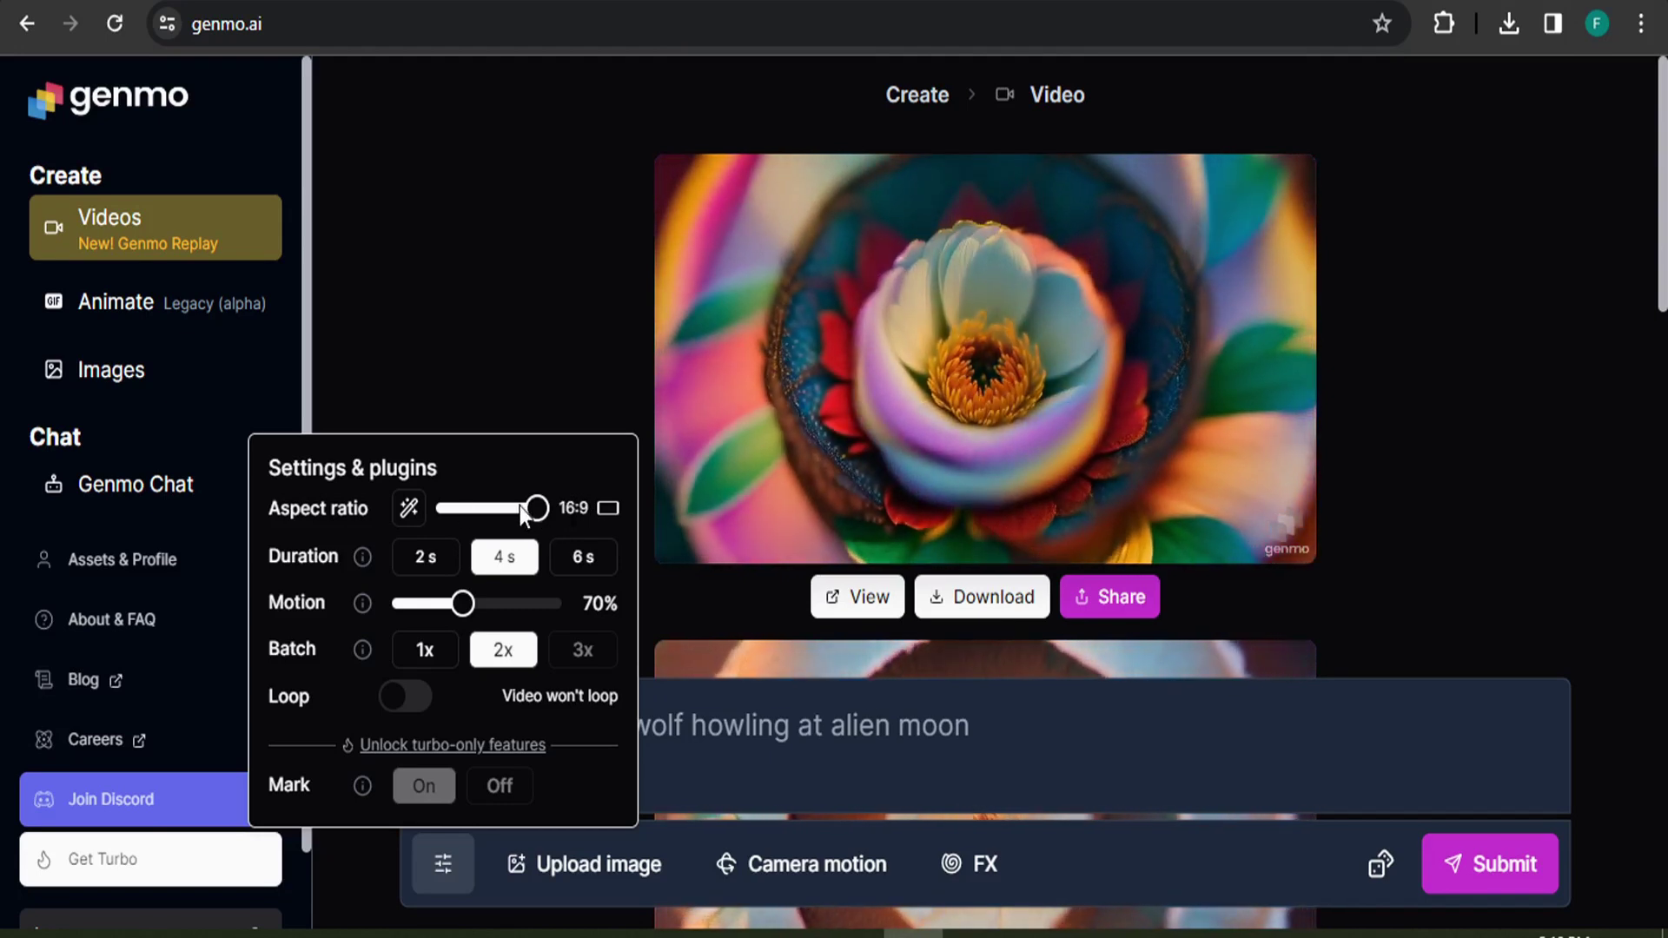
click(466, 512)
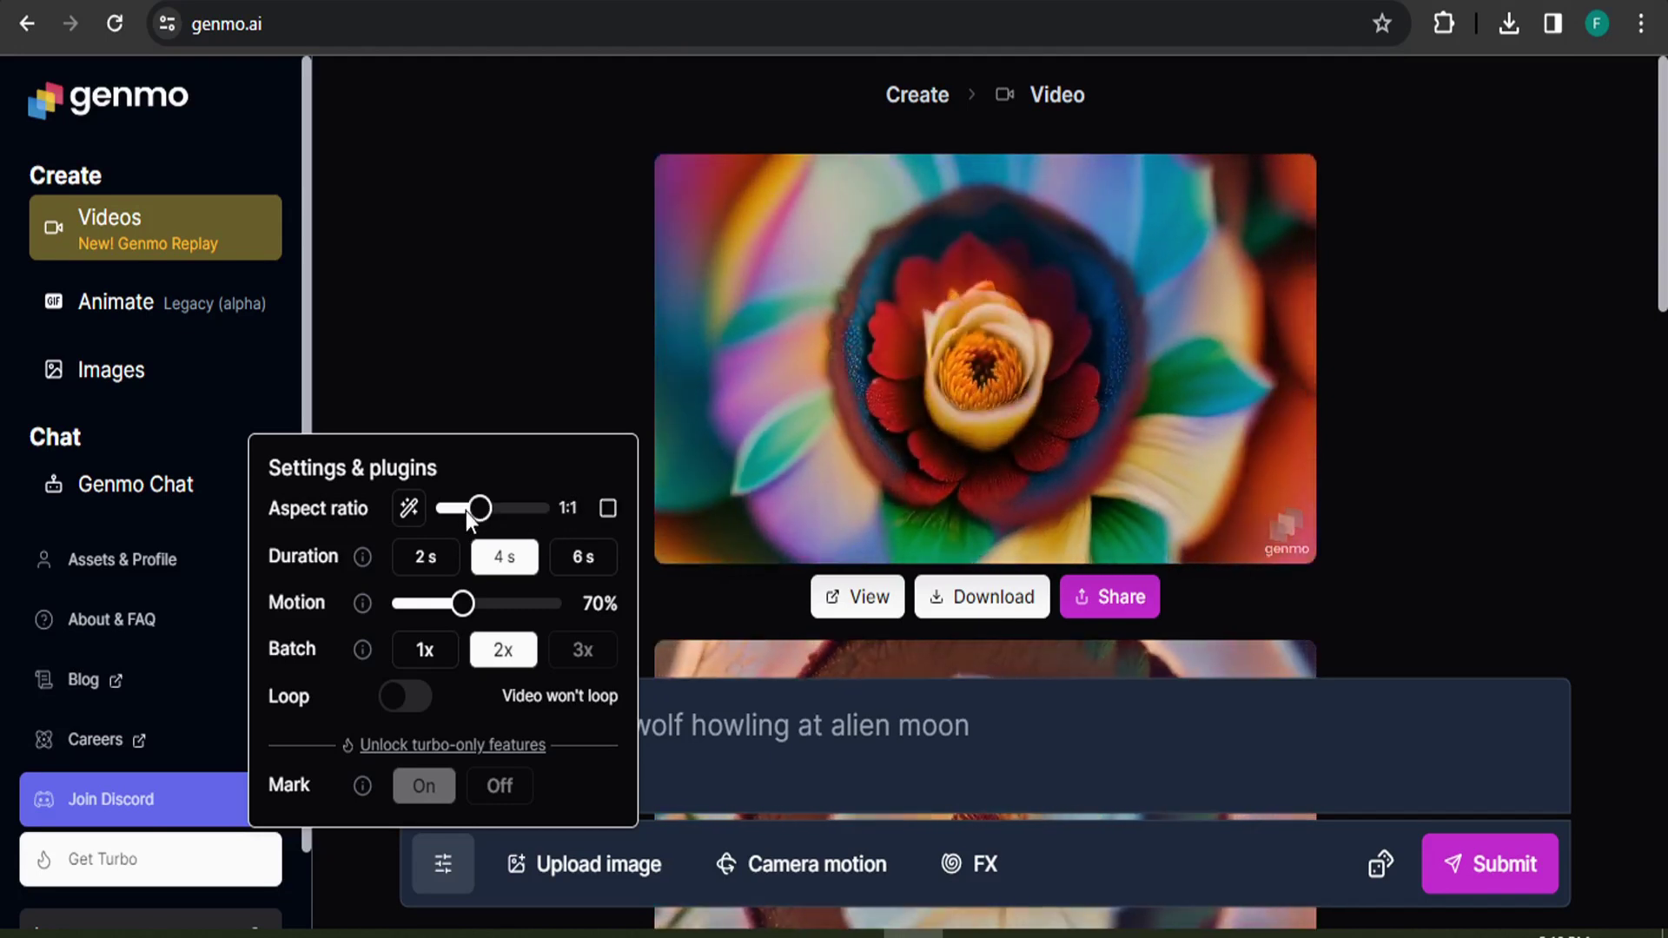
click(460, 511)
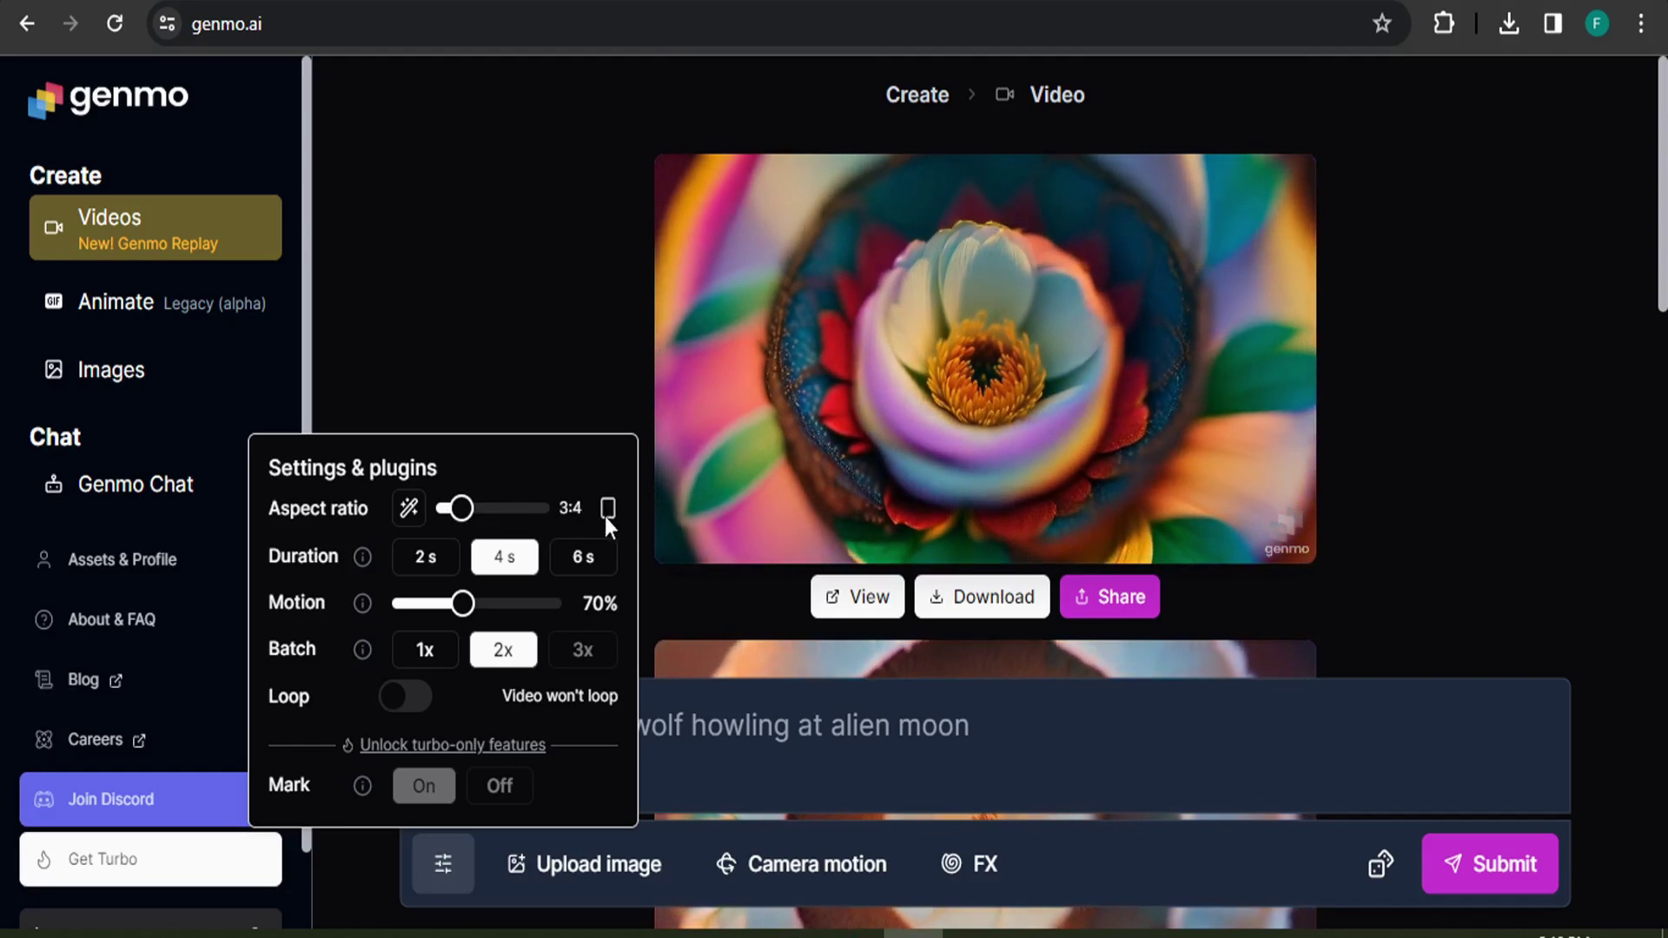
click(492, 508)
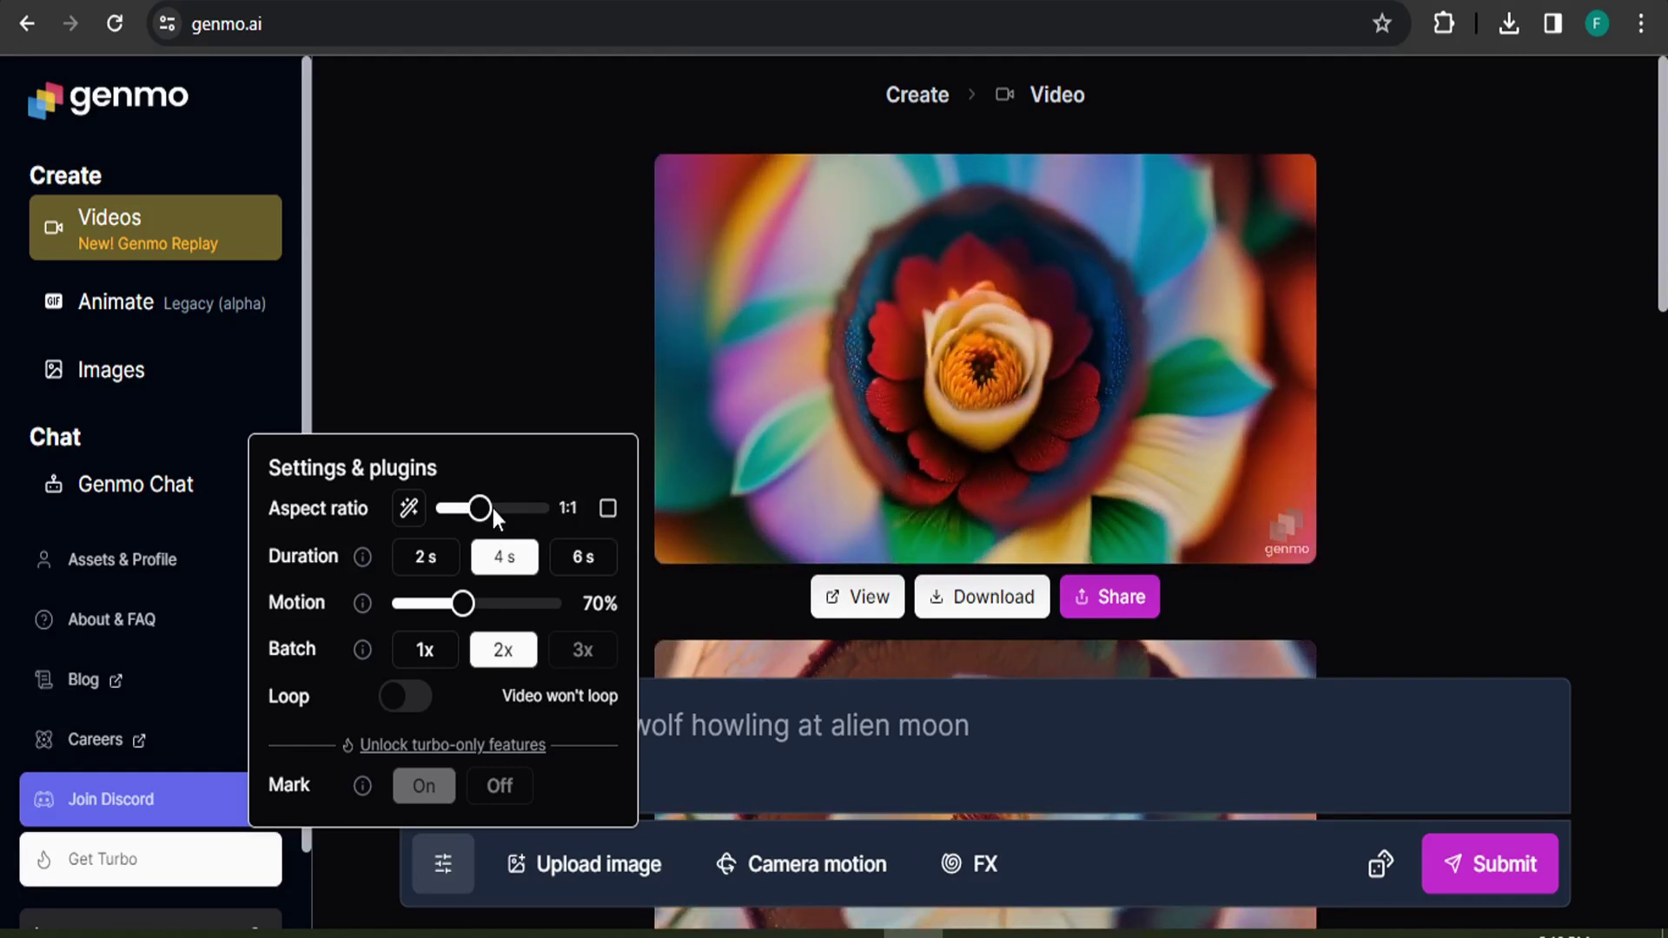
click(511, 507)
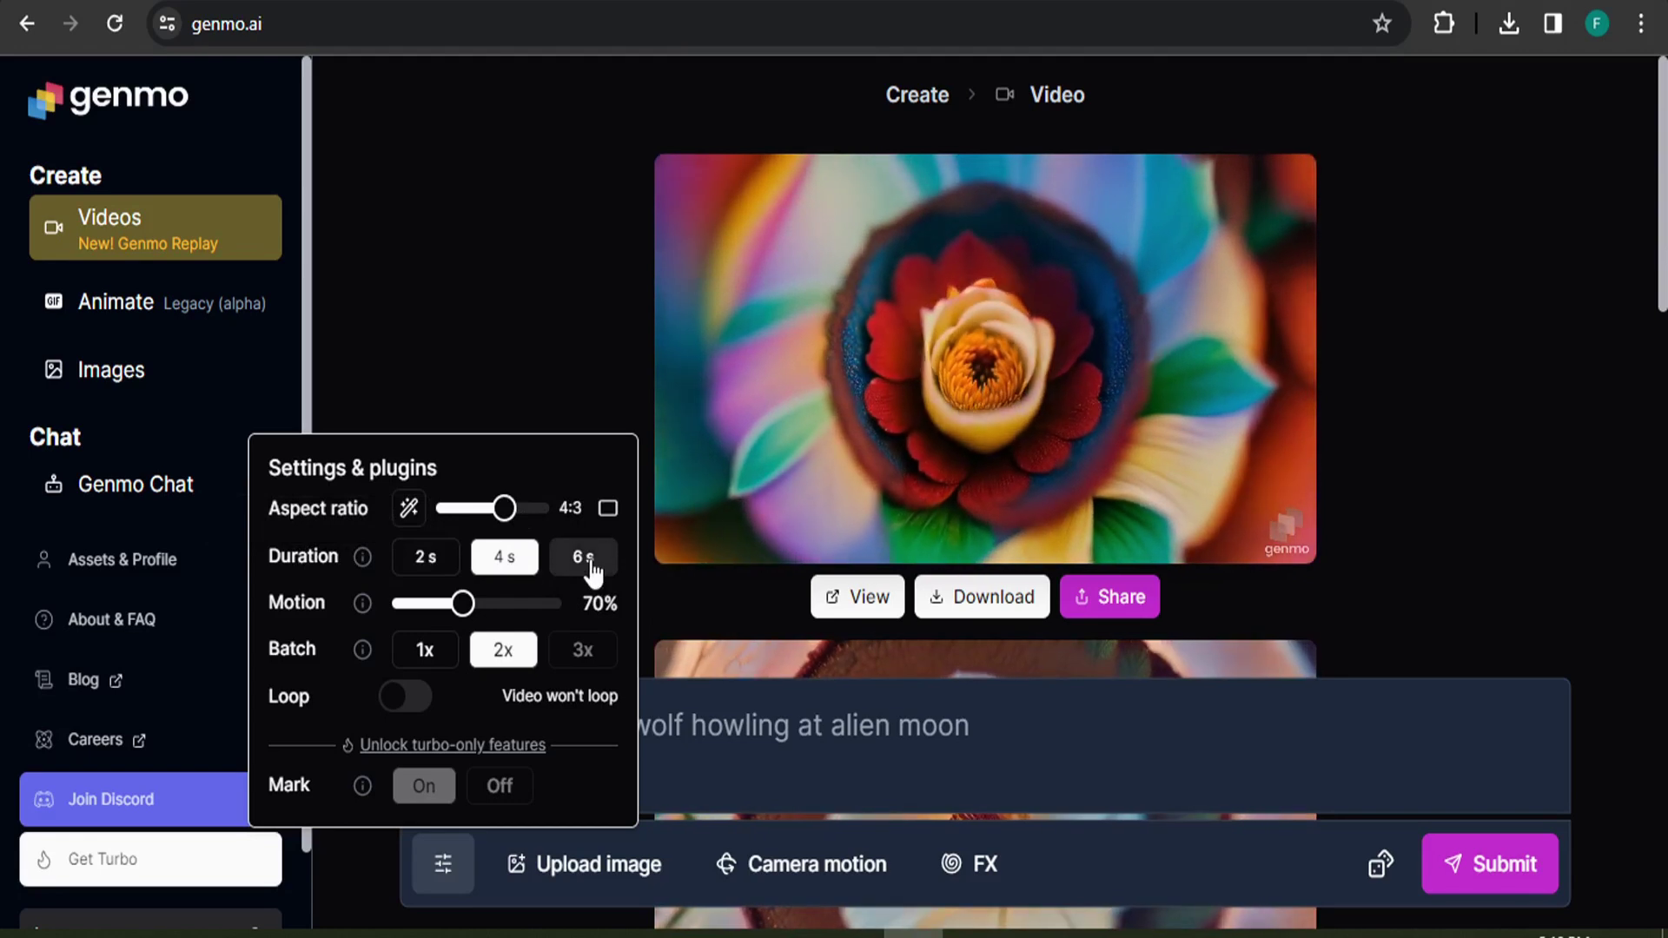
click(427, 569)
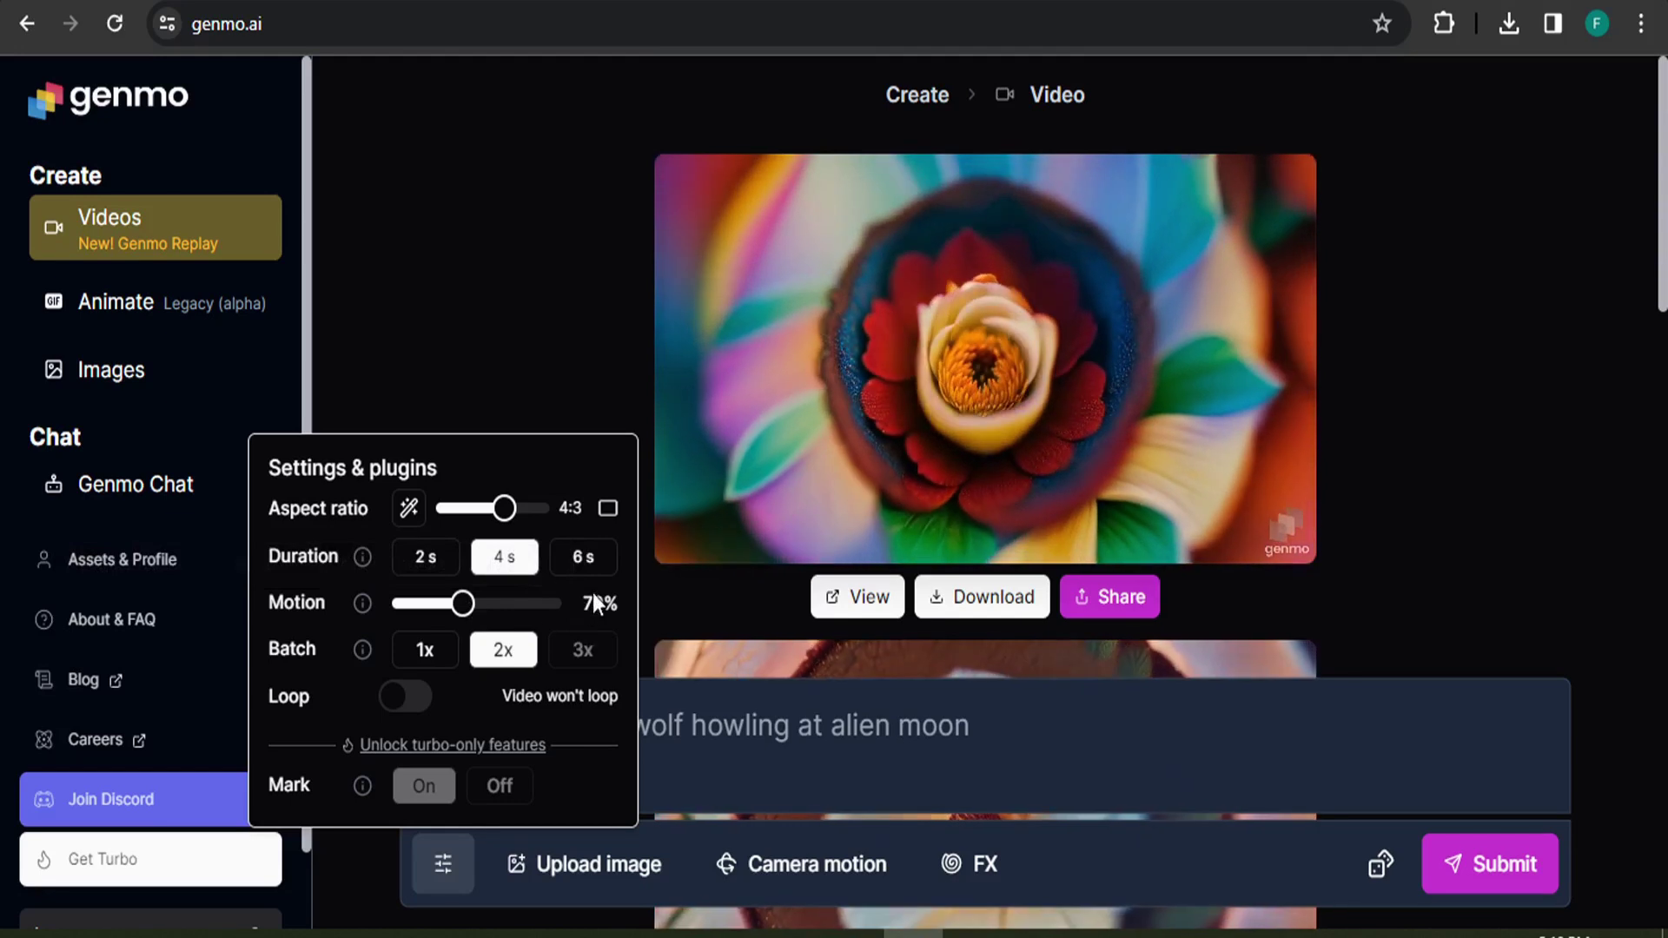
mouse_move(362, 656)
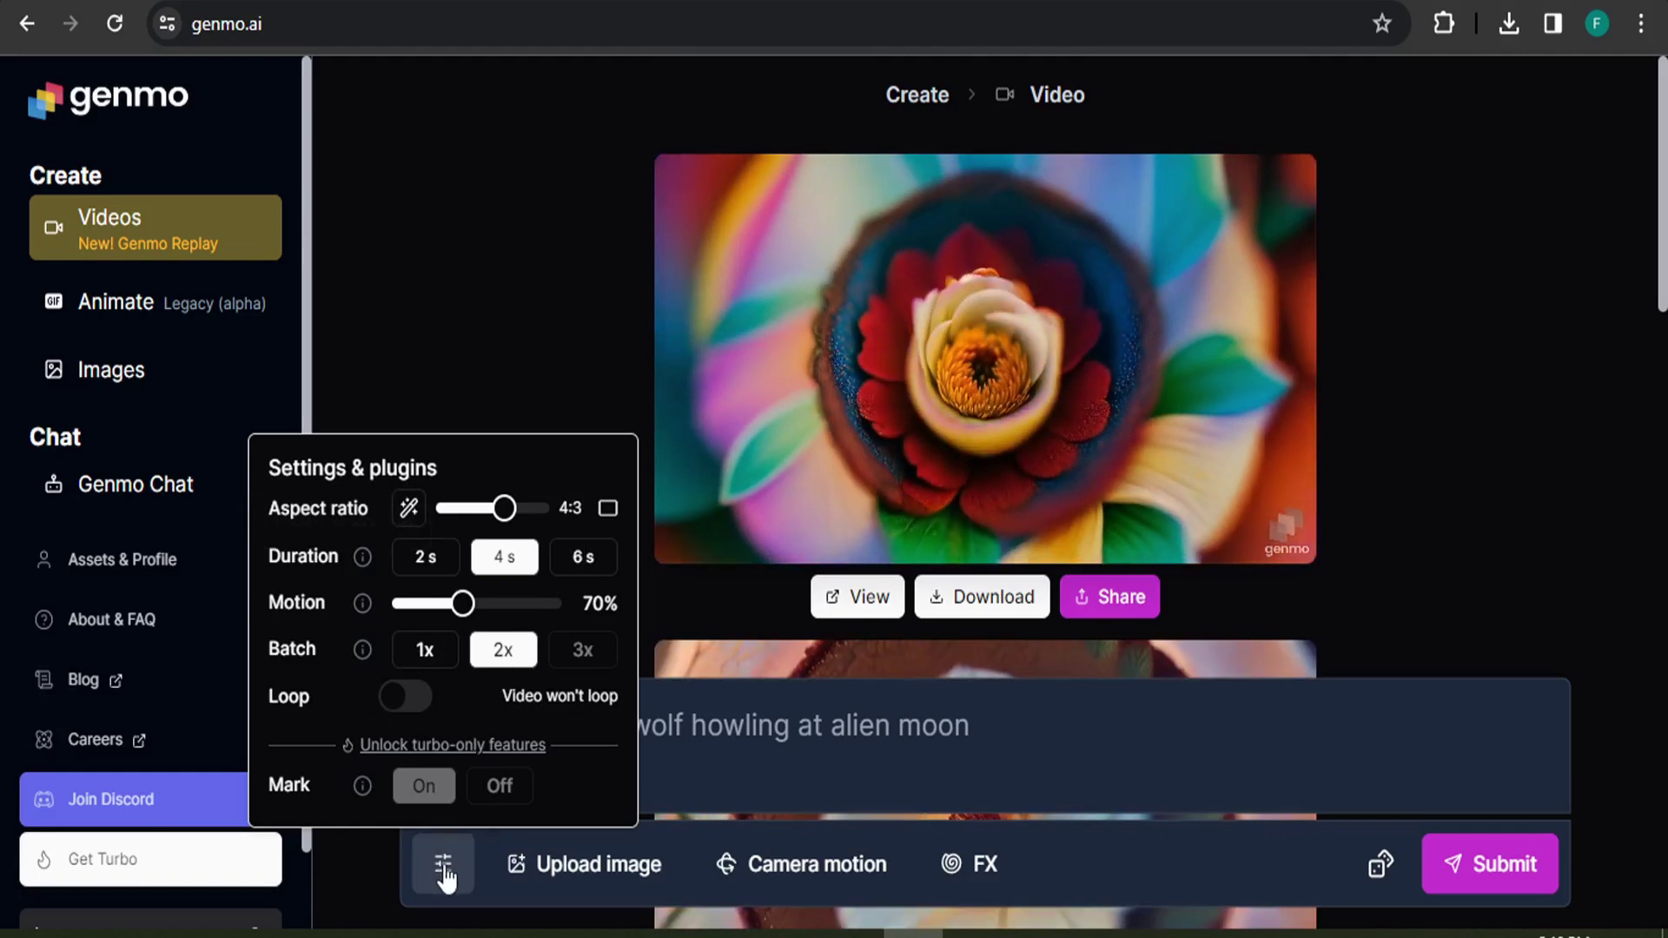
click(440, 862)
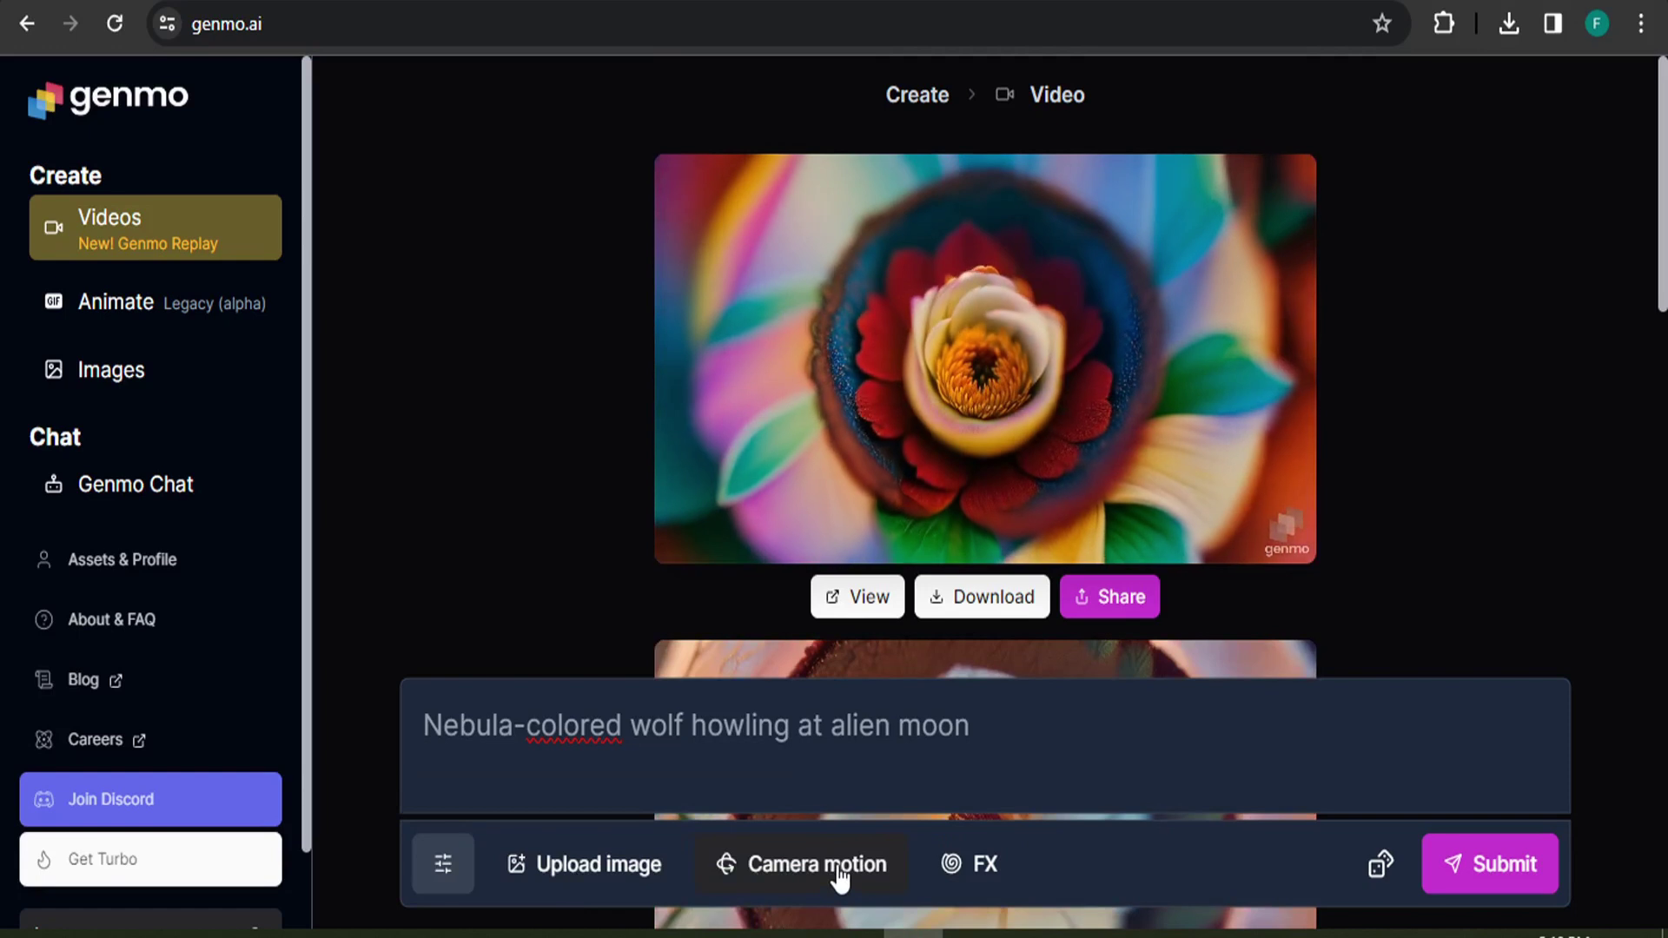
Step: Submit the wolf prompt for video generation and recheck the generation settings during rendering
click(839, 877)
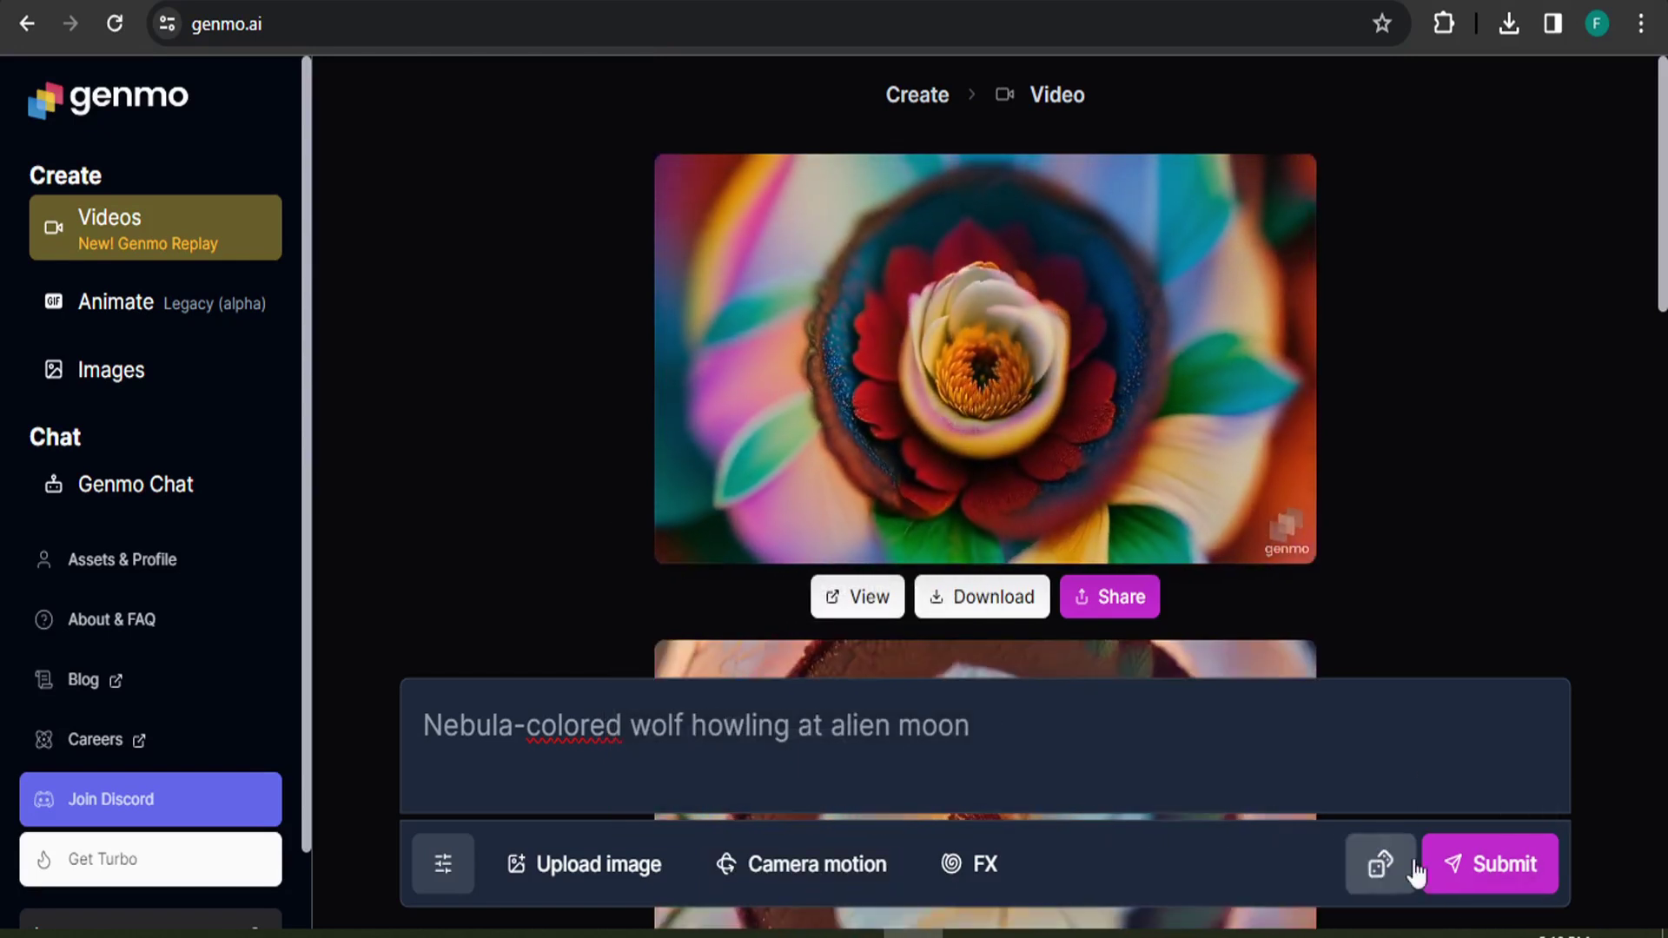
click(1489, 867)
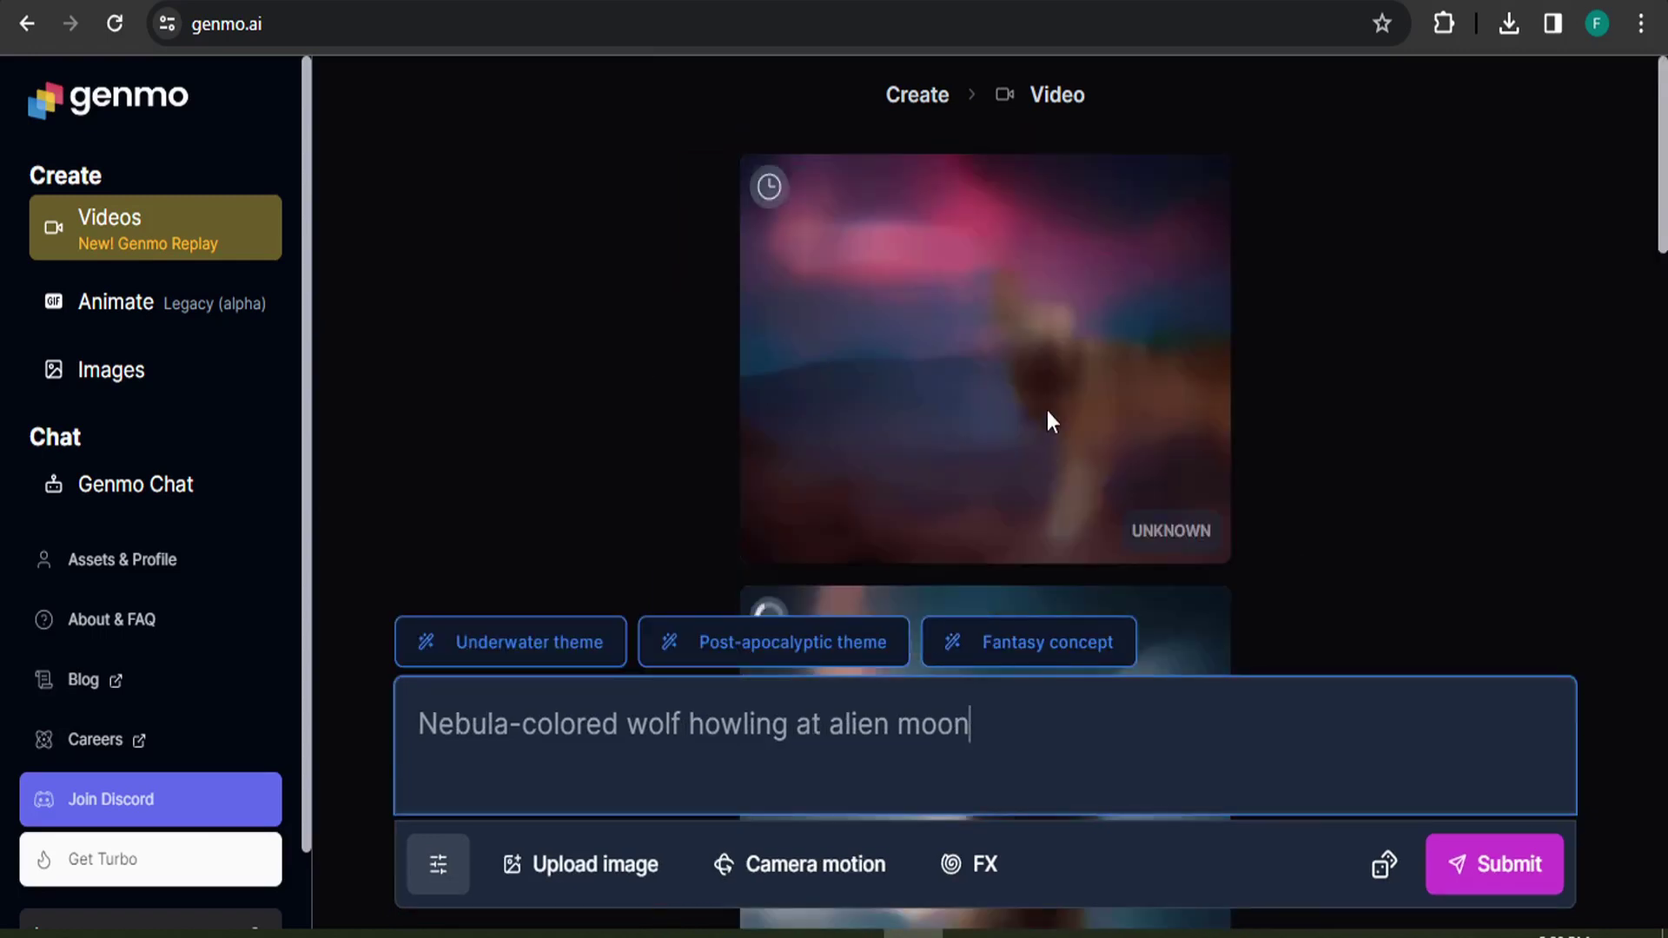
scroll(1046, 429, up, 3)
mouse_move(1068, 344)
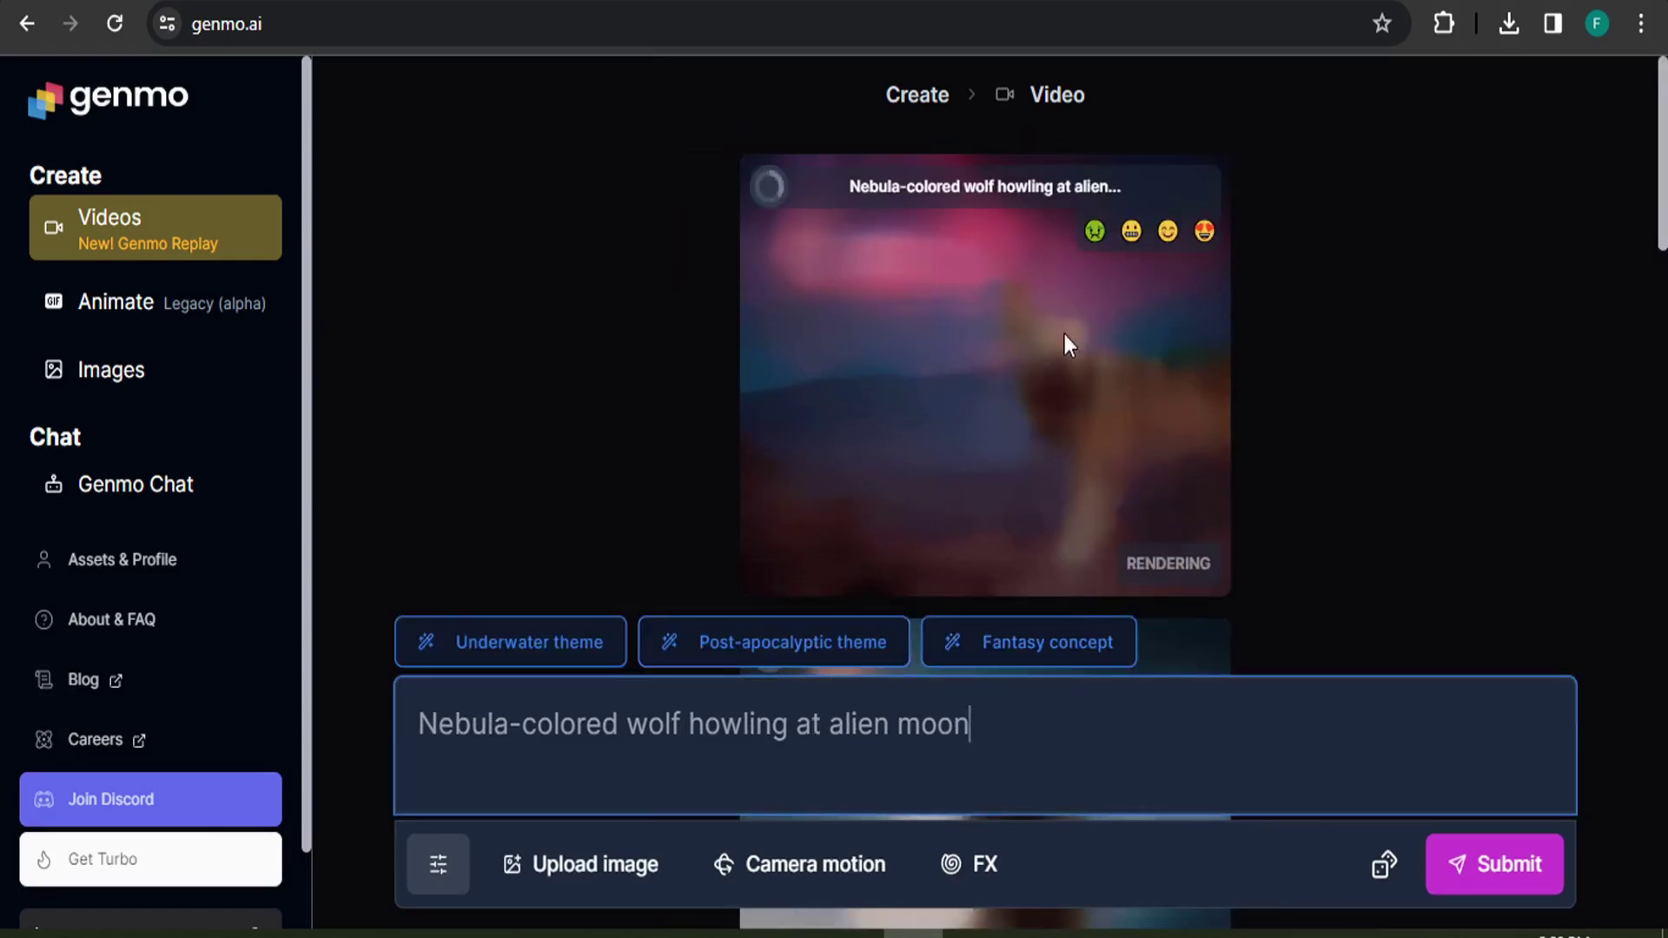
click(443, 879)
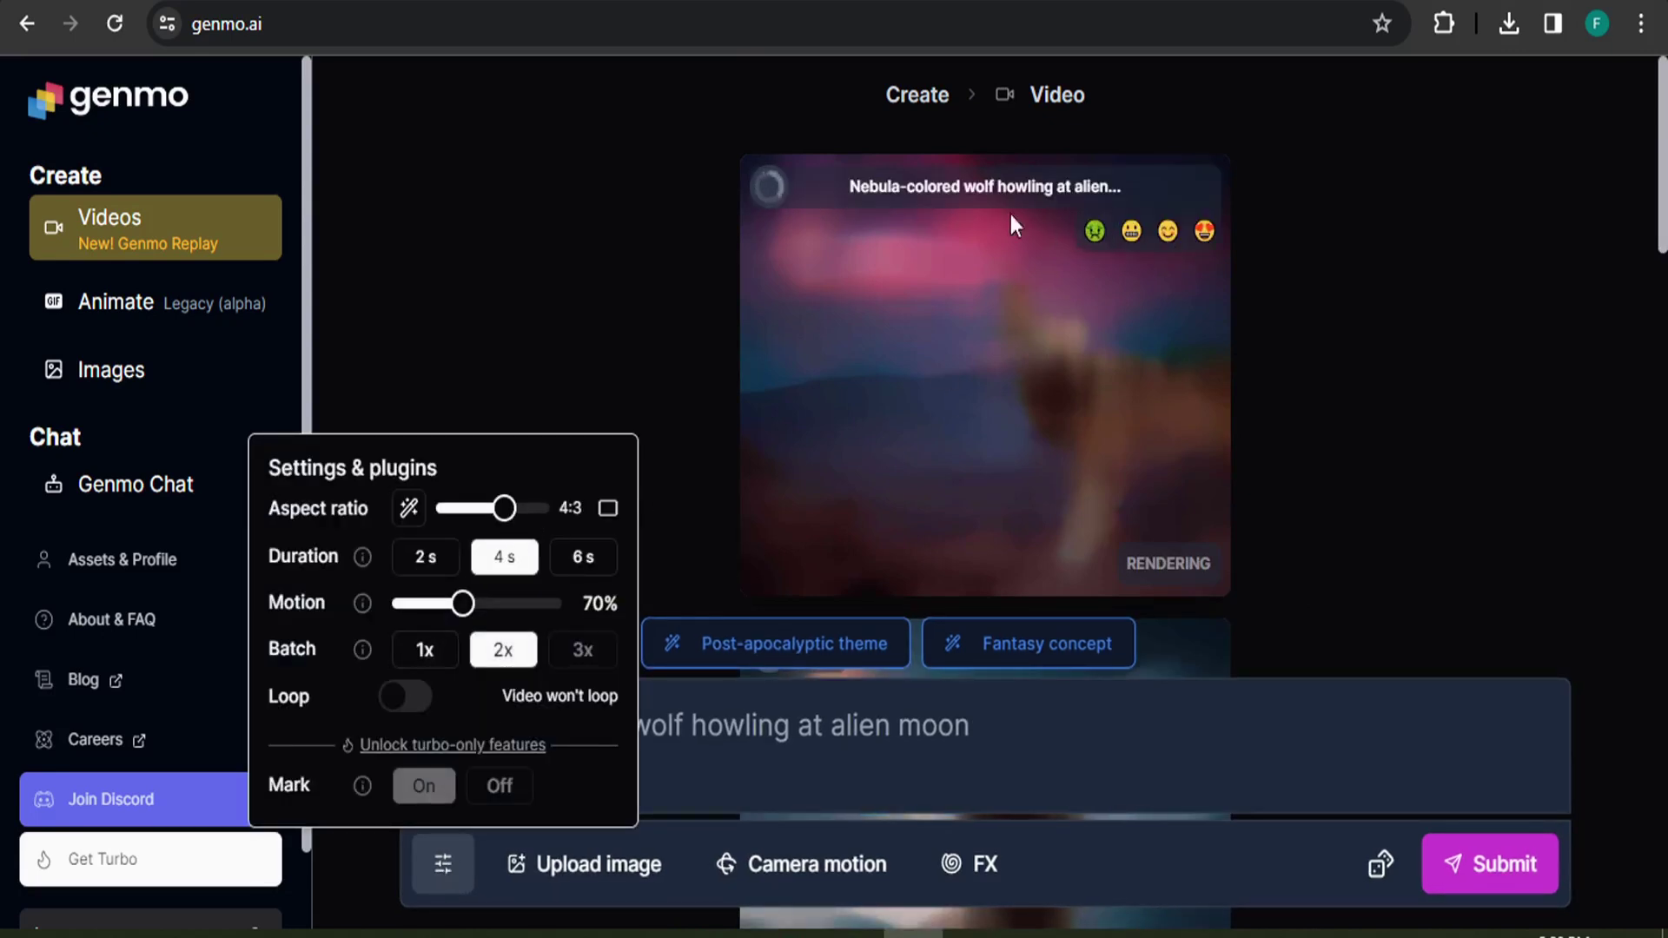
click(443, 864)
mouse_move(1164, 391)
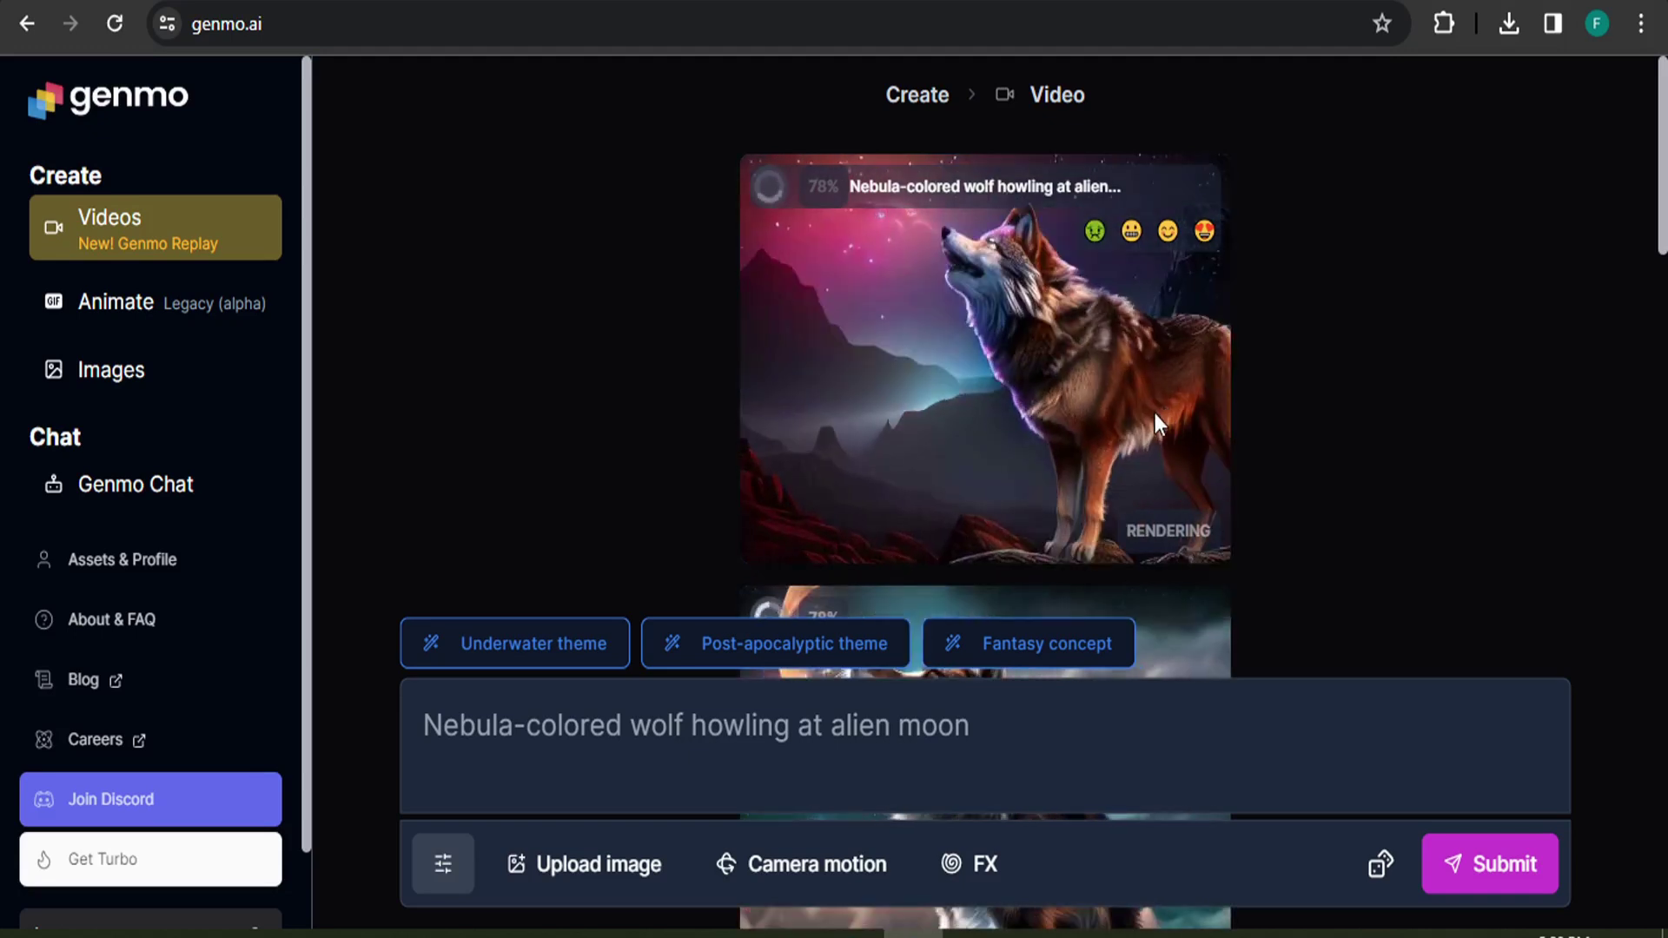
Step: Look through the generated wolf videos and watch the first one in full screen, returning to the page
scroll(1155, 414, down, 5)
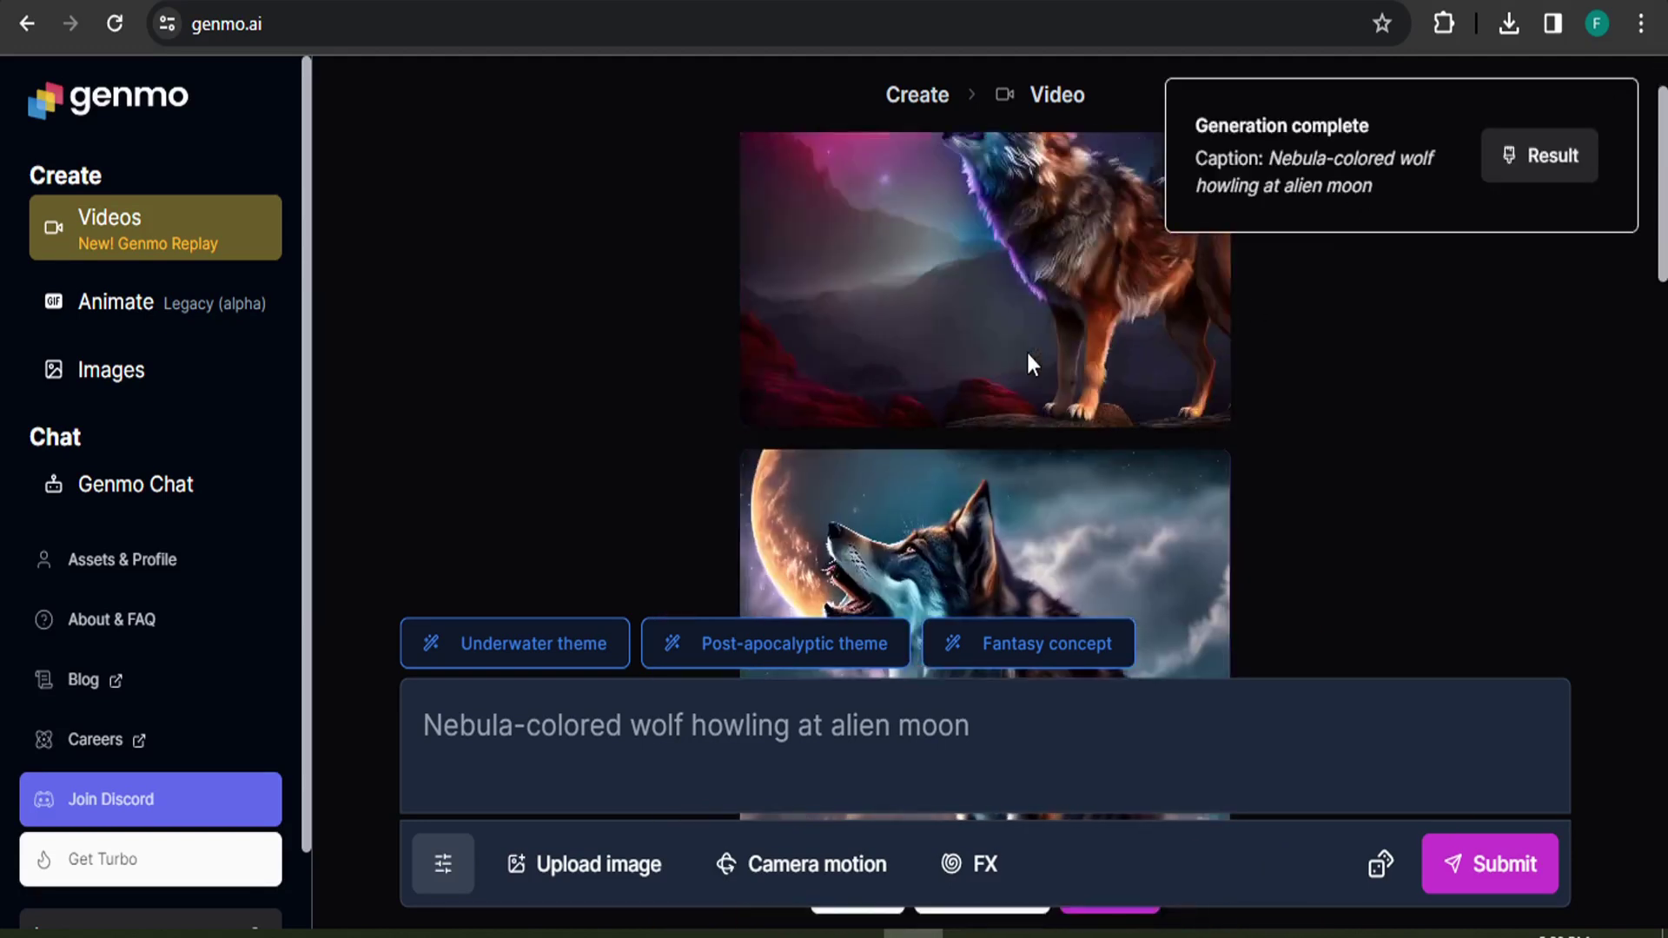
scroll(1046, 299, down, 8)
scroll(1043, 305, up, 3)
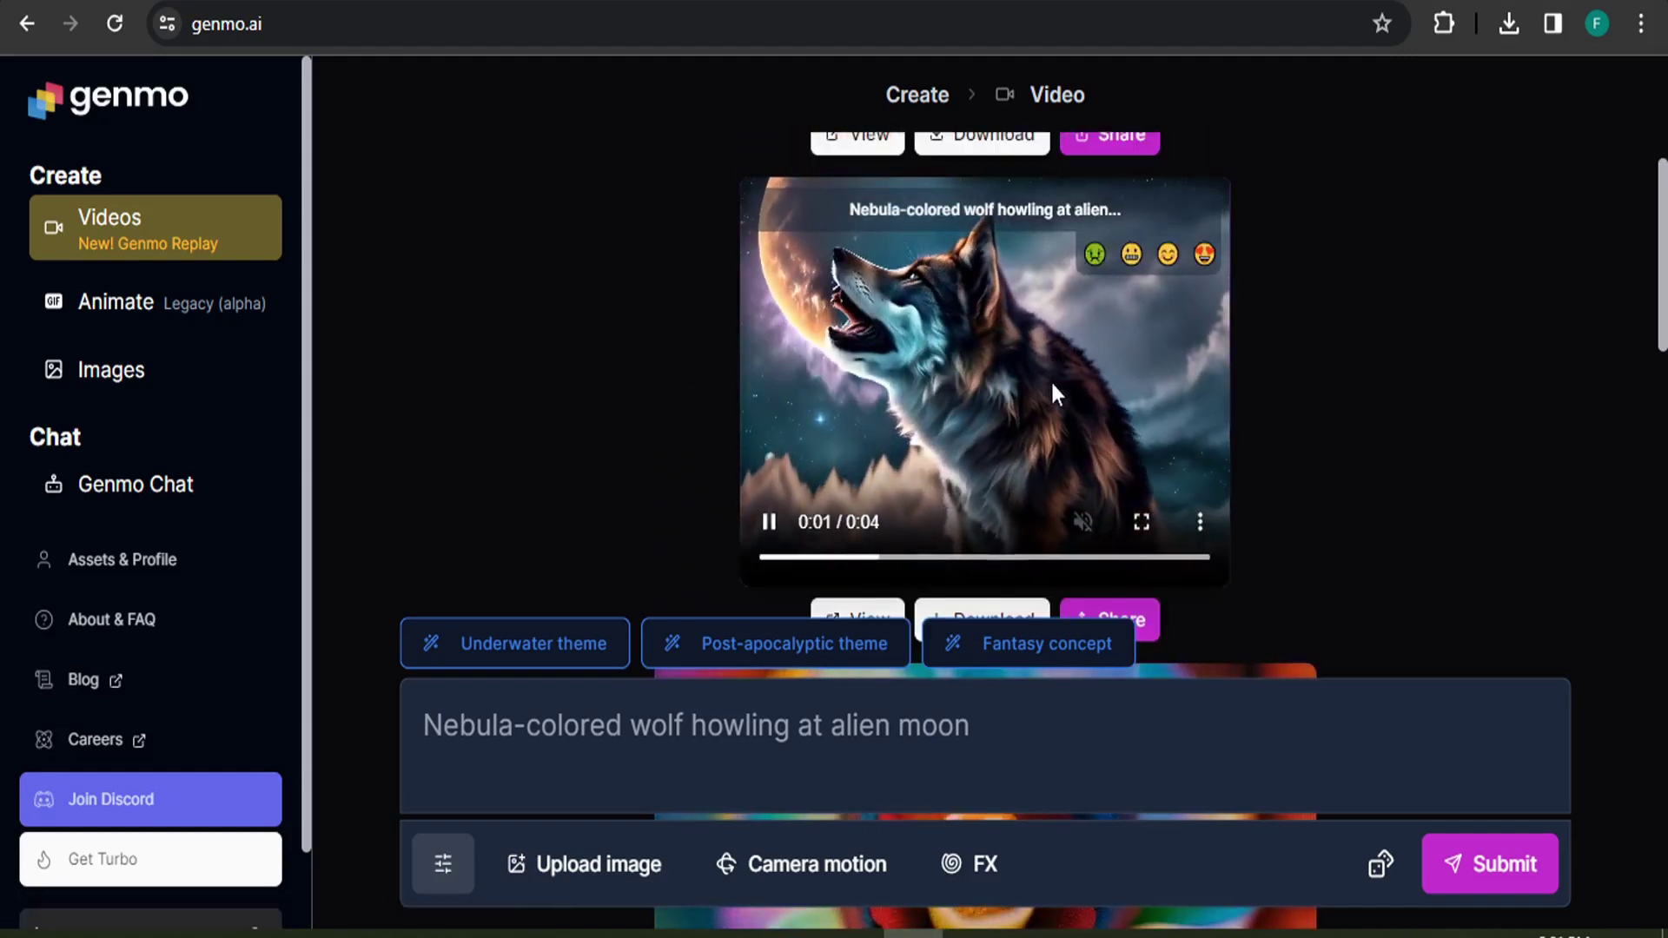
scroll(1097, 412, up, 5)
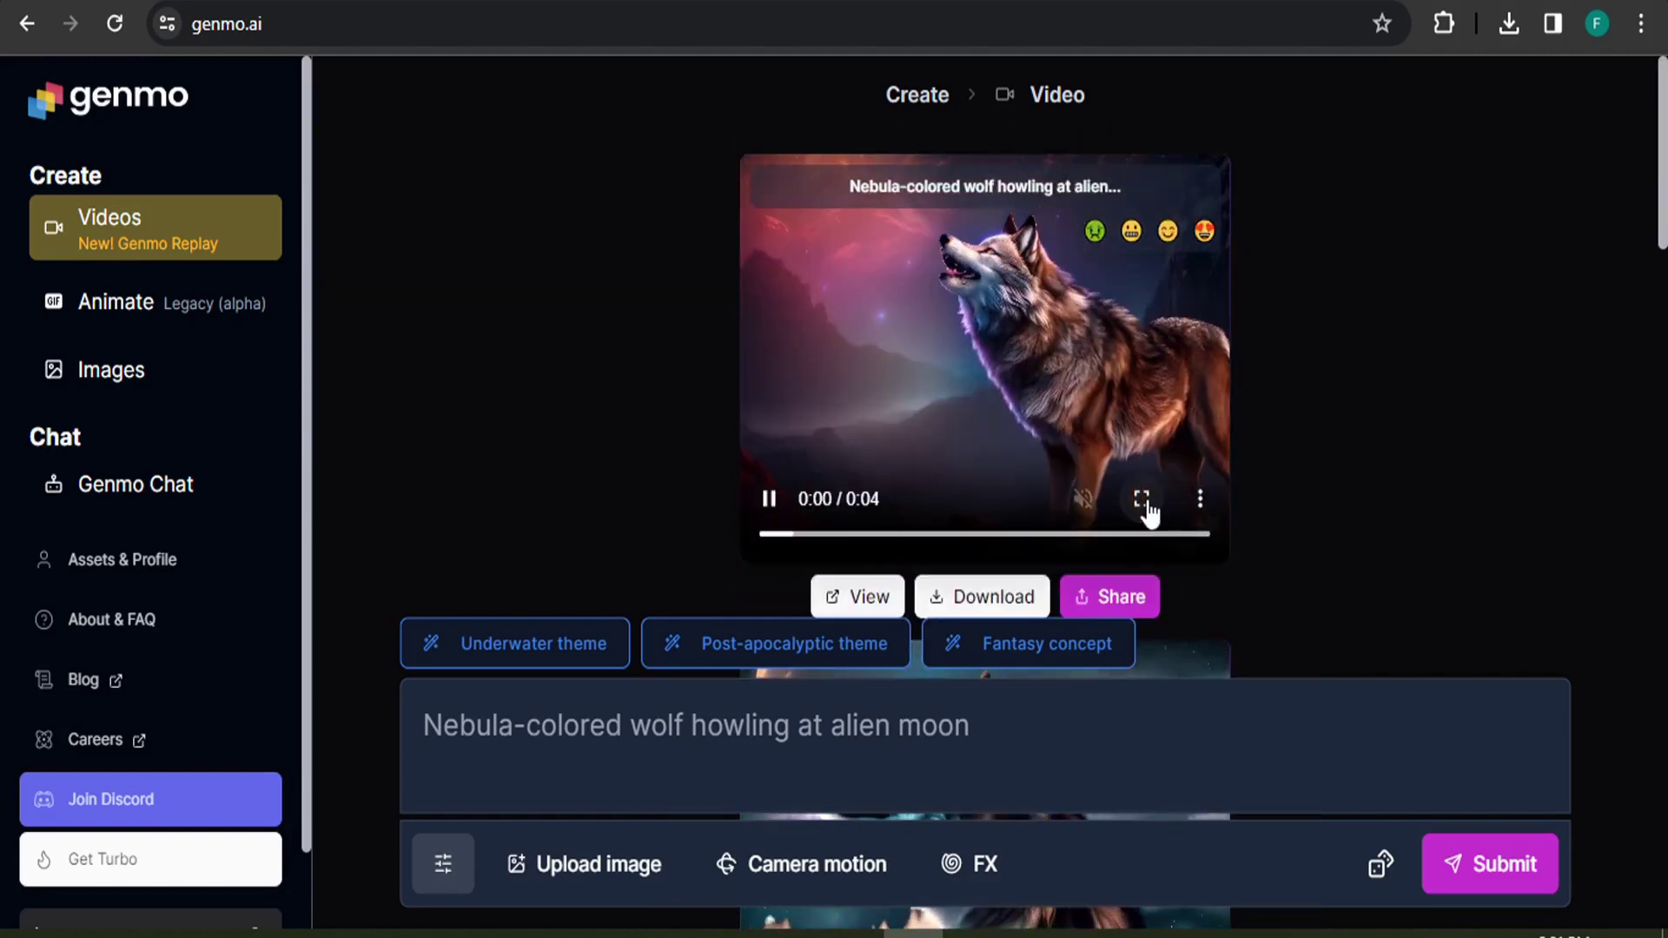
click(1142, 498)
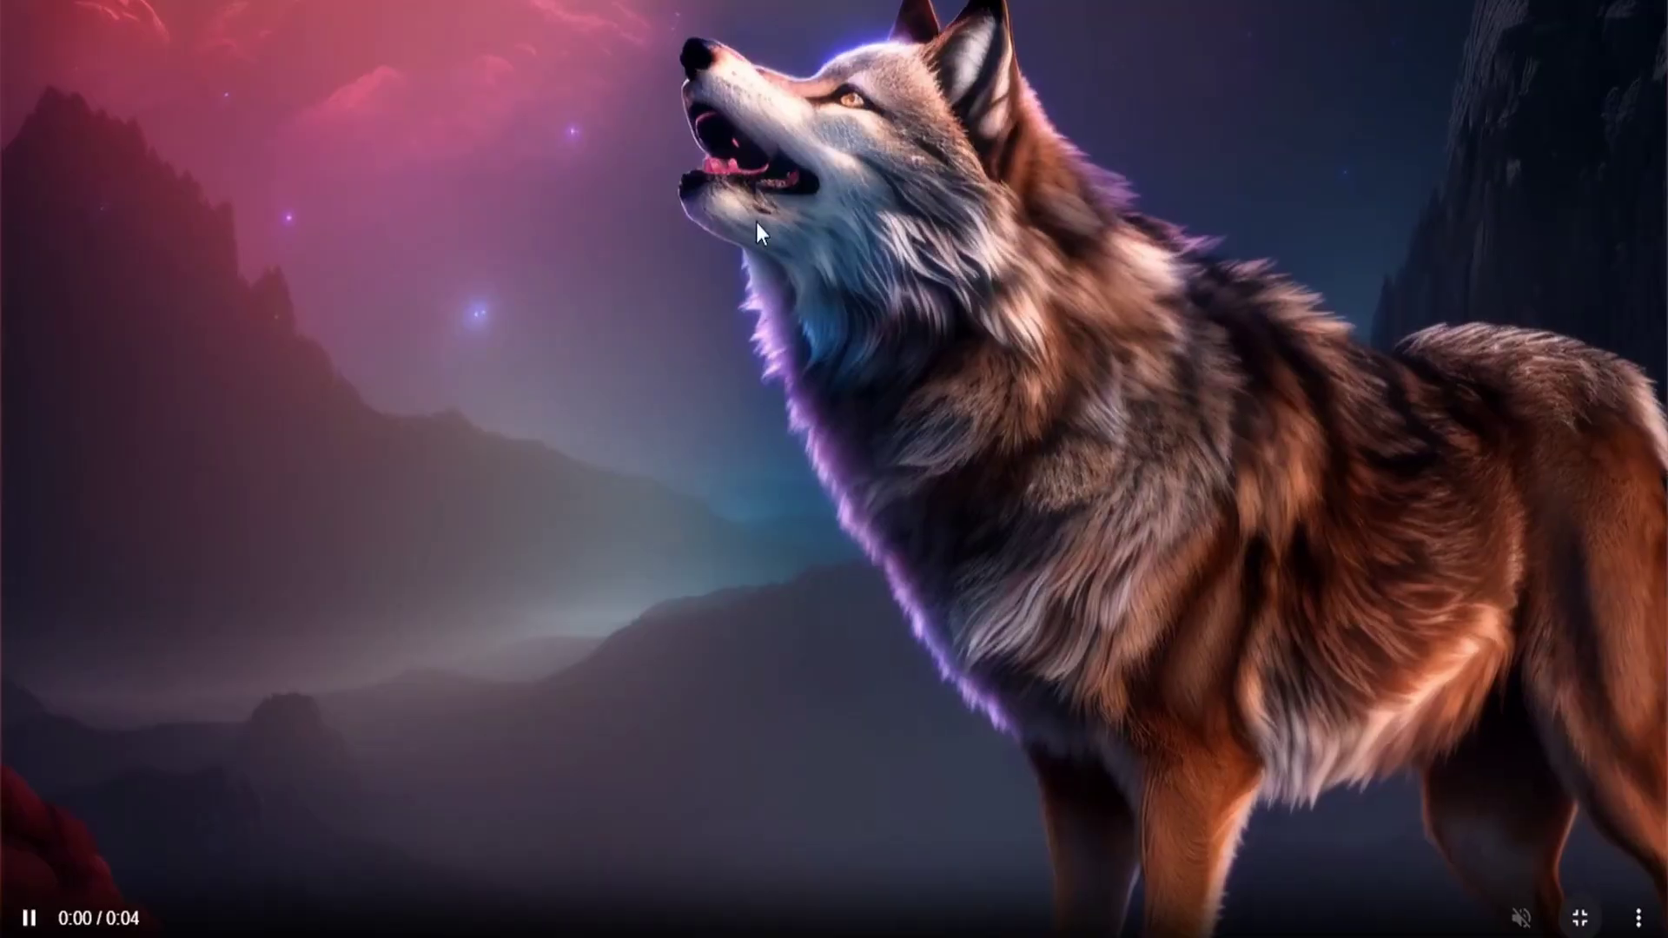
click(1580, 919)
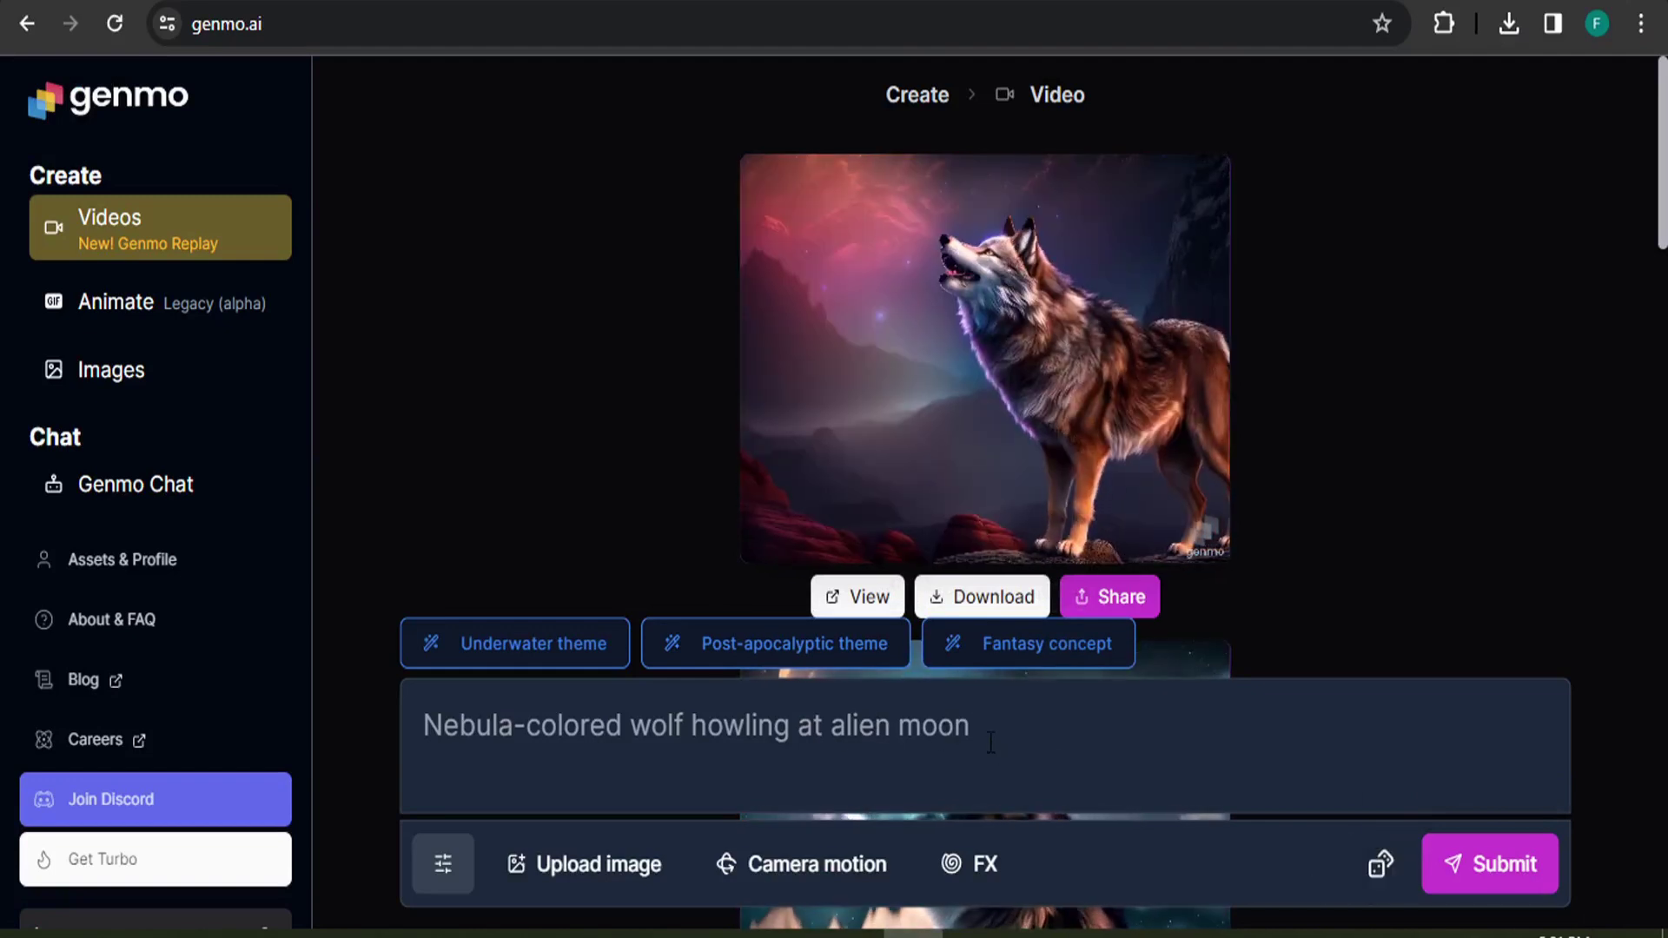
Step: Replace the prompt with a 3d animation style, Pixar fairytale scene: golden sunset over lavender field, lone explorer in giant-tree forest, snowy landscape with cozy cabin
drag(988, 724, 639, 745)
drag(444, 737, 440, 735)
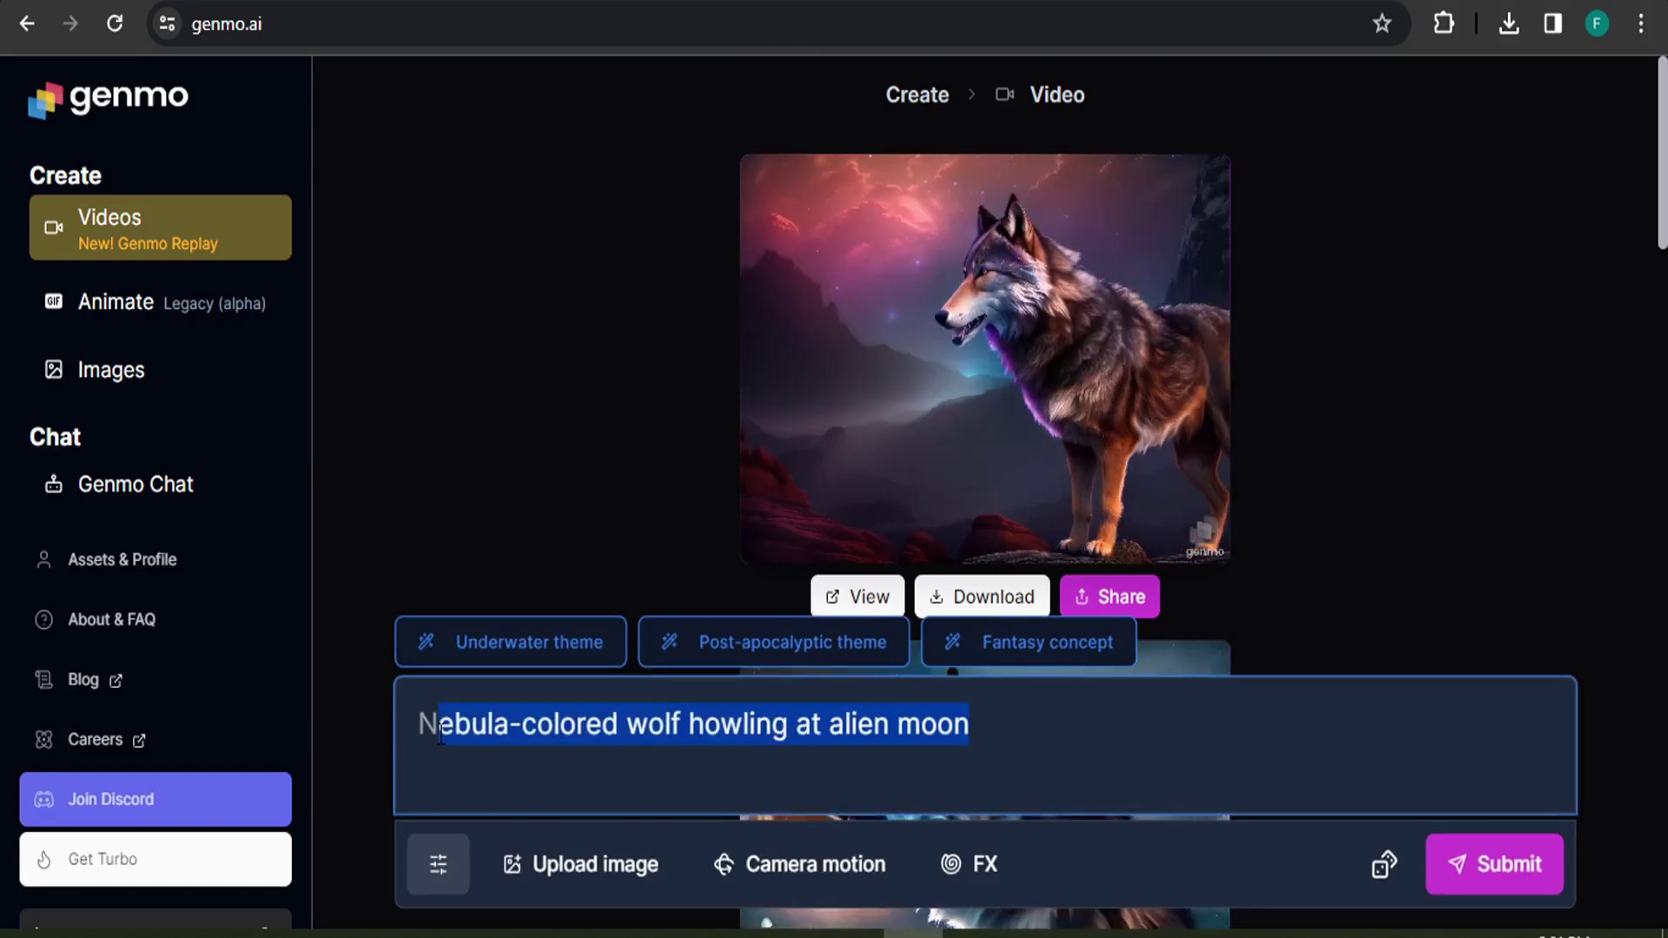
text(3d animation style,A golden sunset over a blooming lavender field,A lone explorer in a mysterious forest with giant trees,A snow-covered winter landscape, with a cozy cabin in the background, fairytale scene , pixar 3d animation)
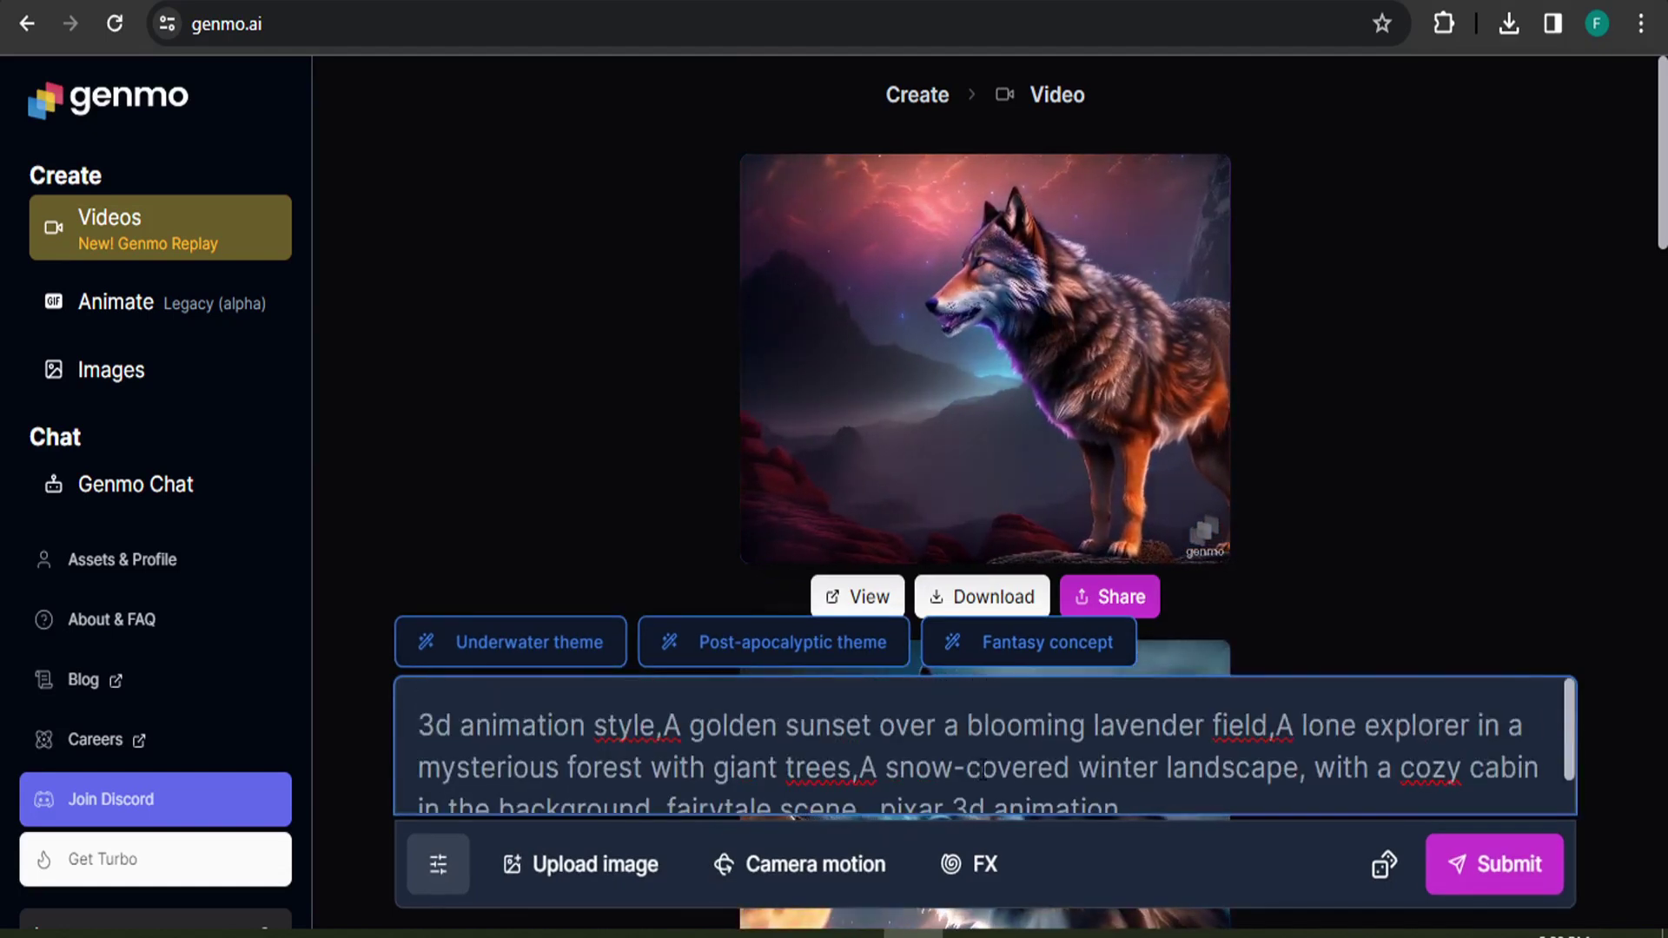
scroll(1030, 756, down, 1)
scroll(1051, 751, up, 1)
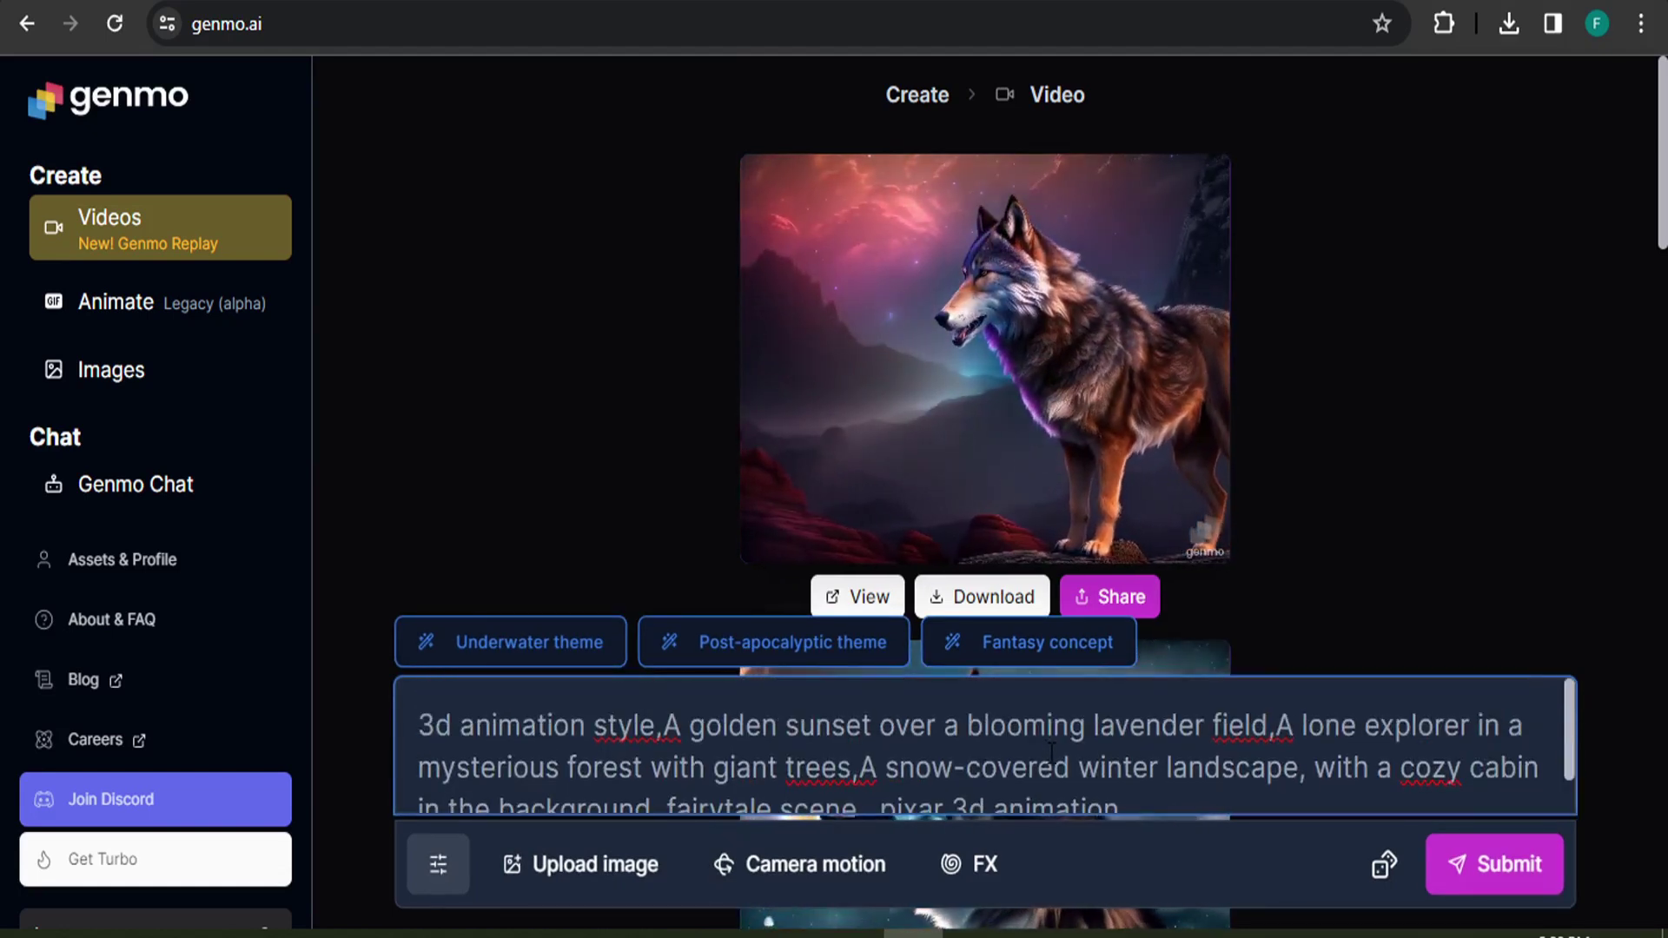
scroll(1132, 768, down, 1)
scroll(1132, 768, up, 1)
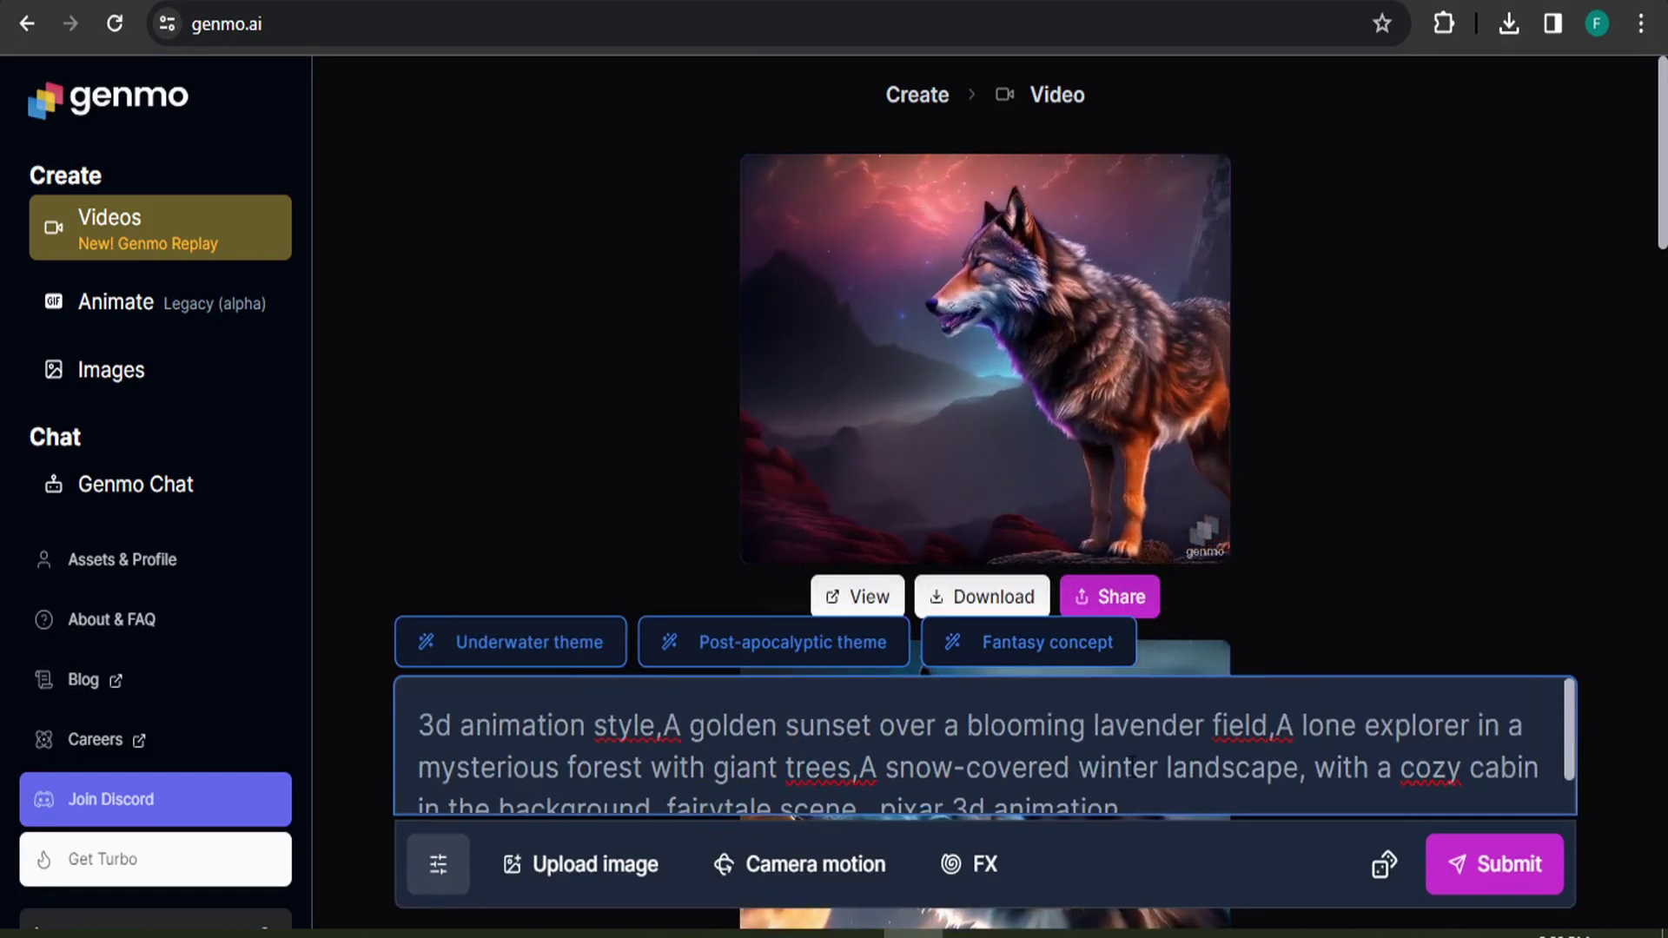
scroll(1133, 768, down, 1)
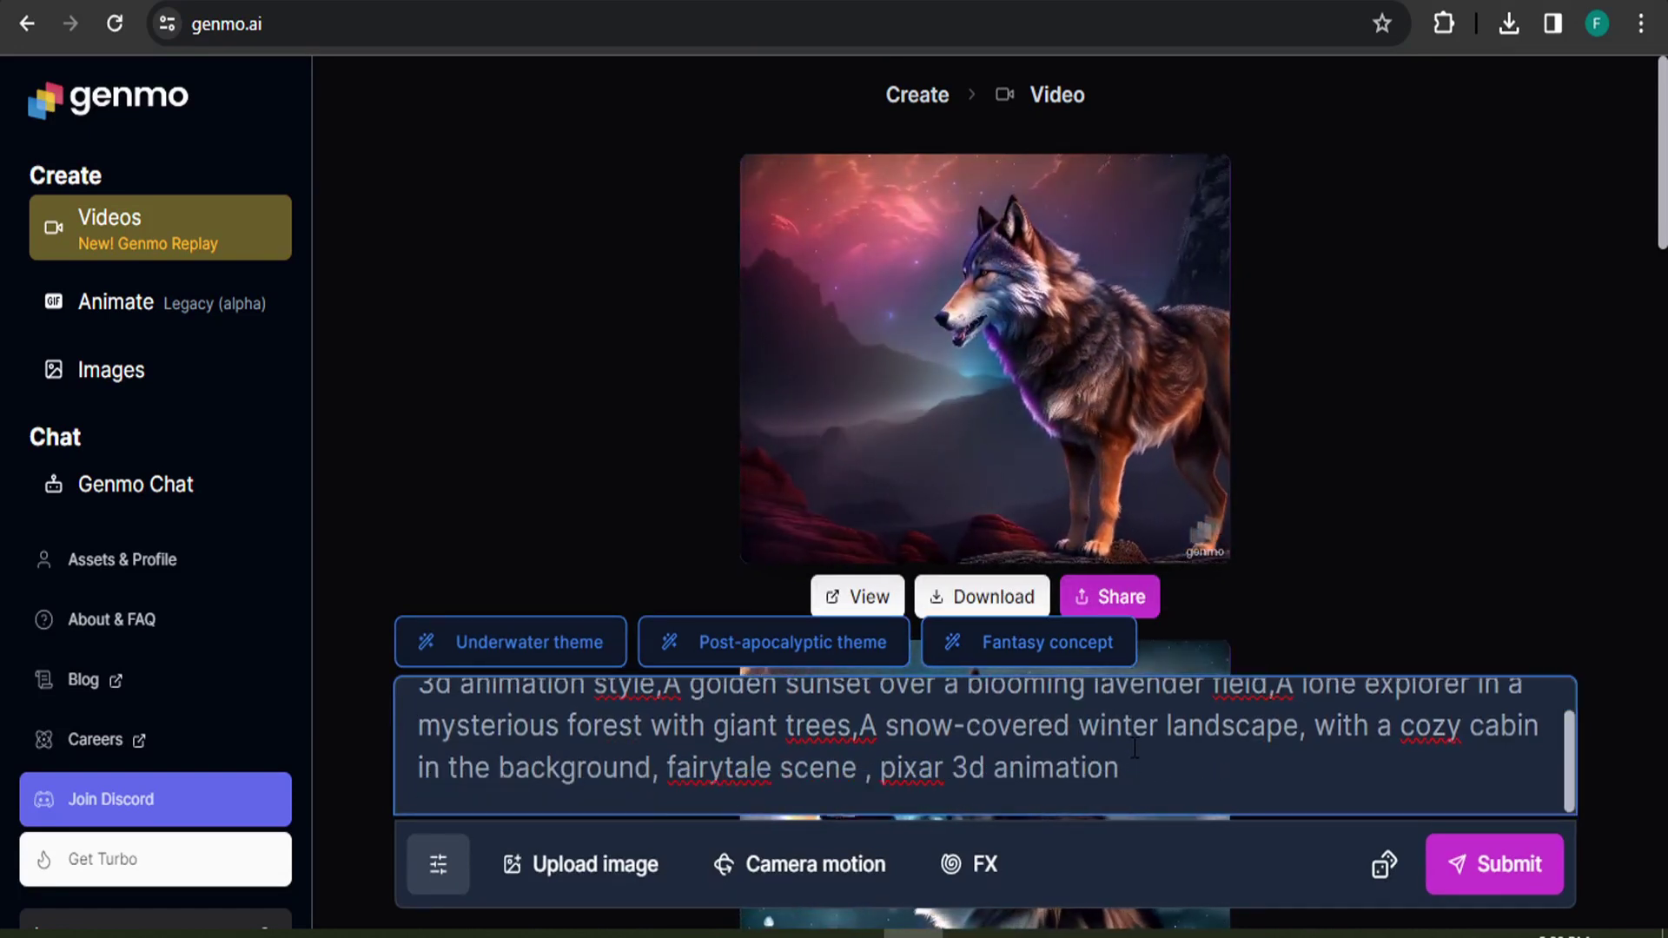
Step: Examine the camera motion options for zoom, roll, pan and tilt, leaving them at their automatic settings
click(825, 869)
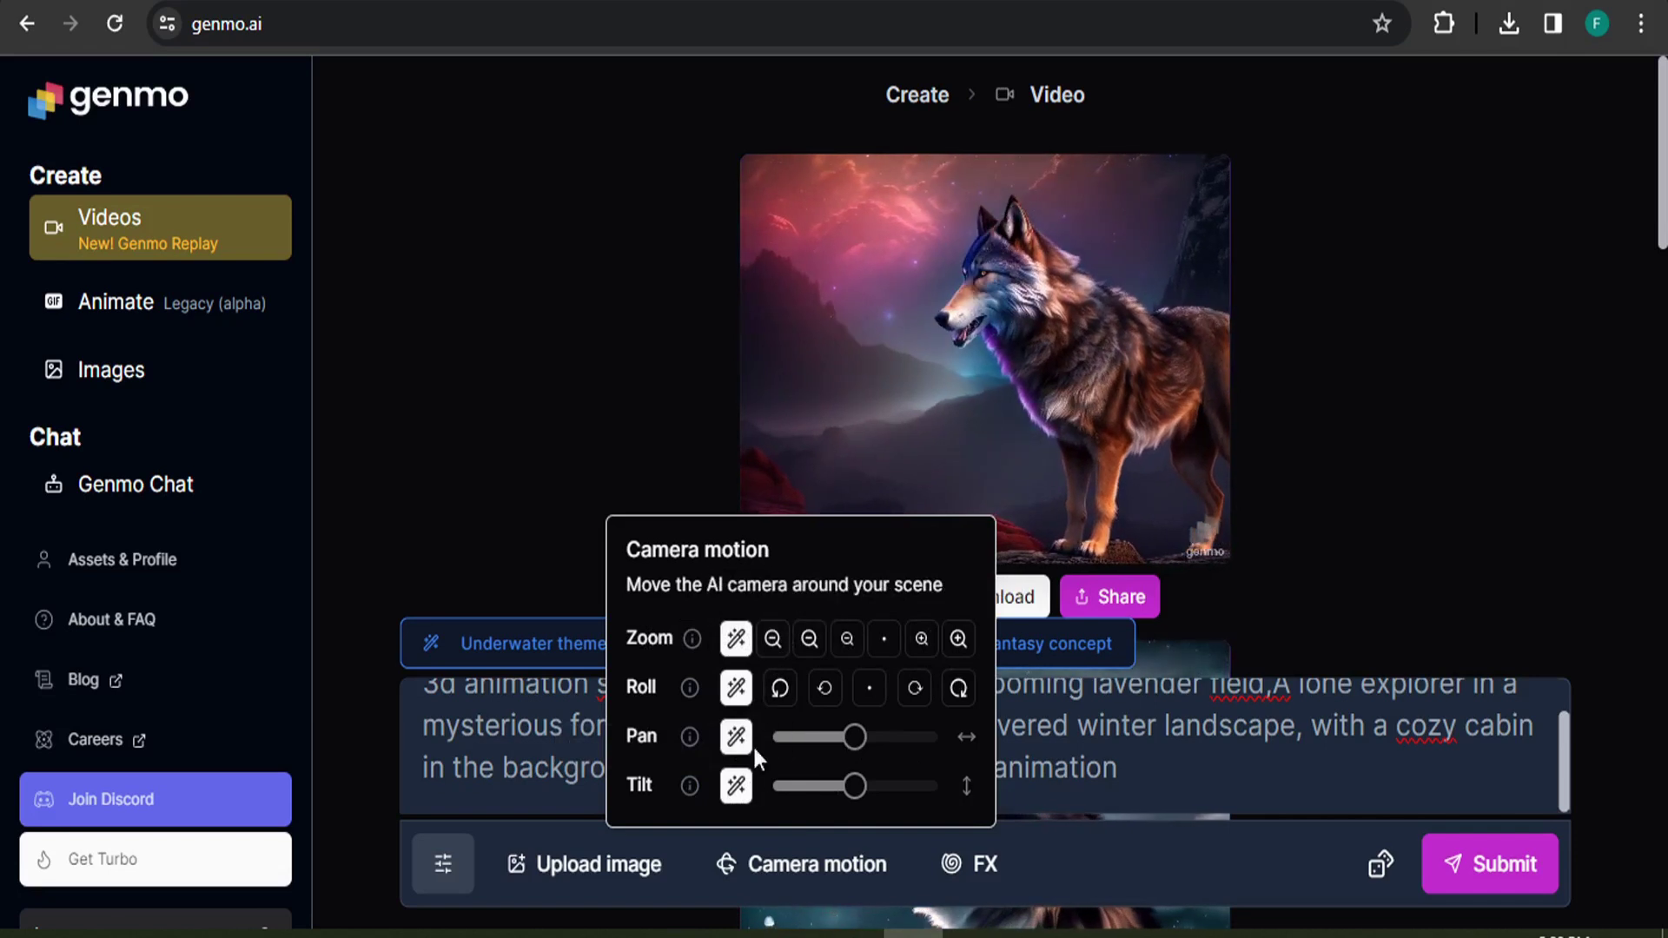
click(804, 873)
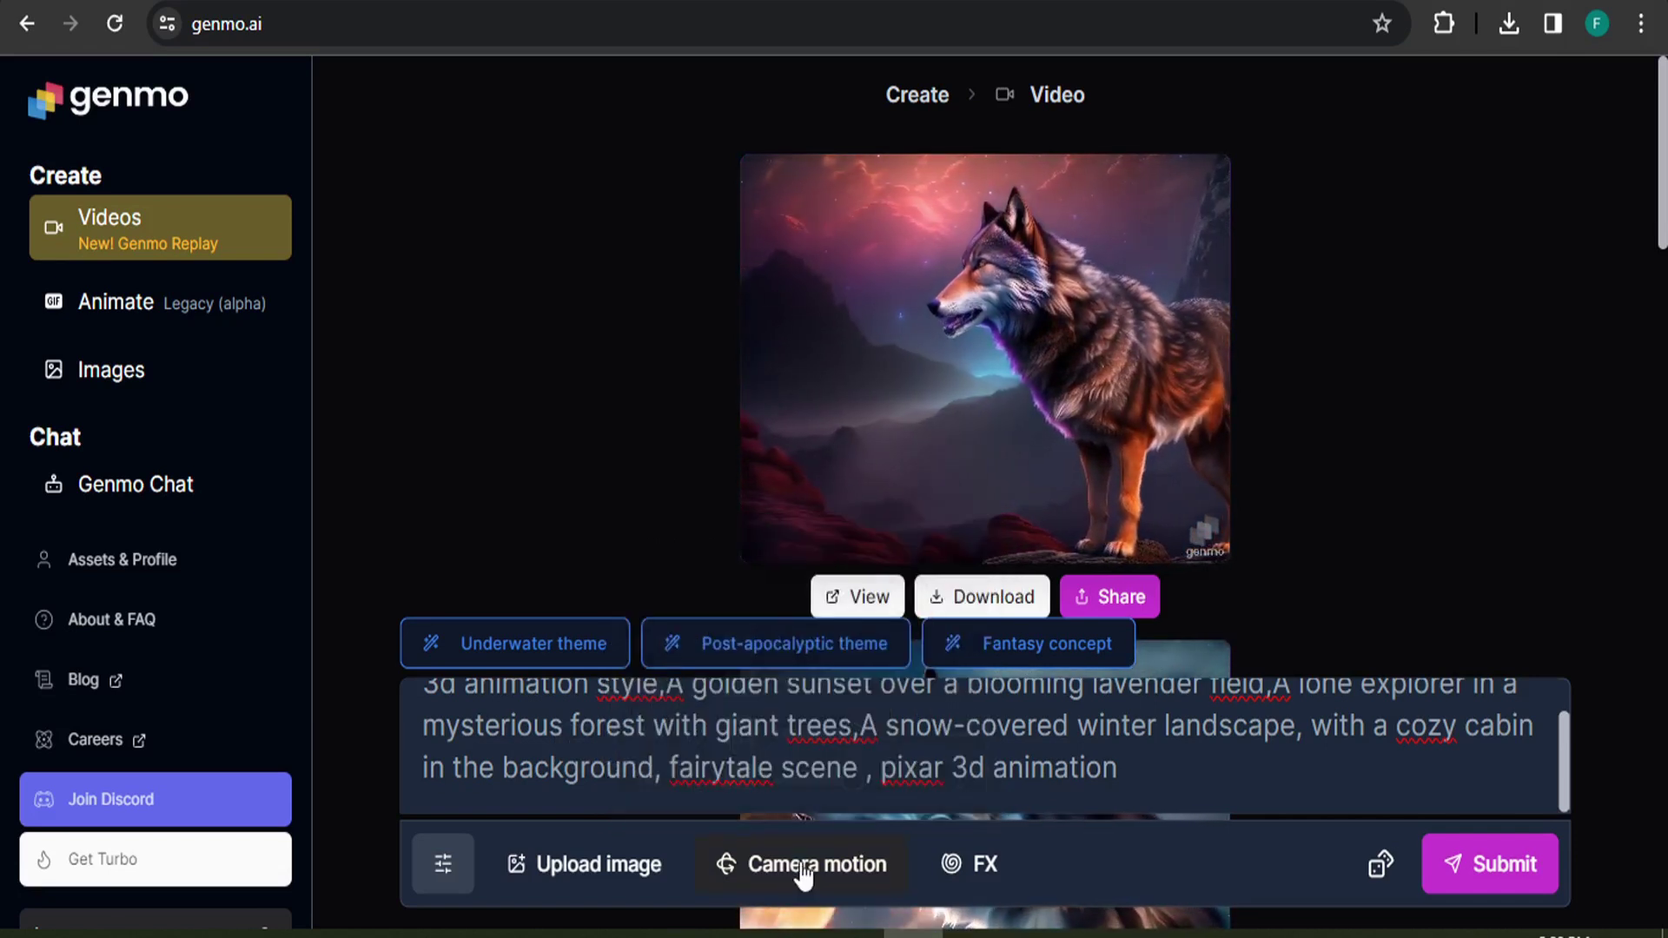
Step: Apply the Warp Speed Long effect preset to the video, keeping 70% strength and 30% speed
click(976, 873)
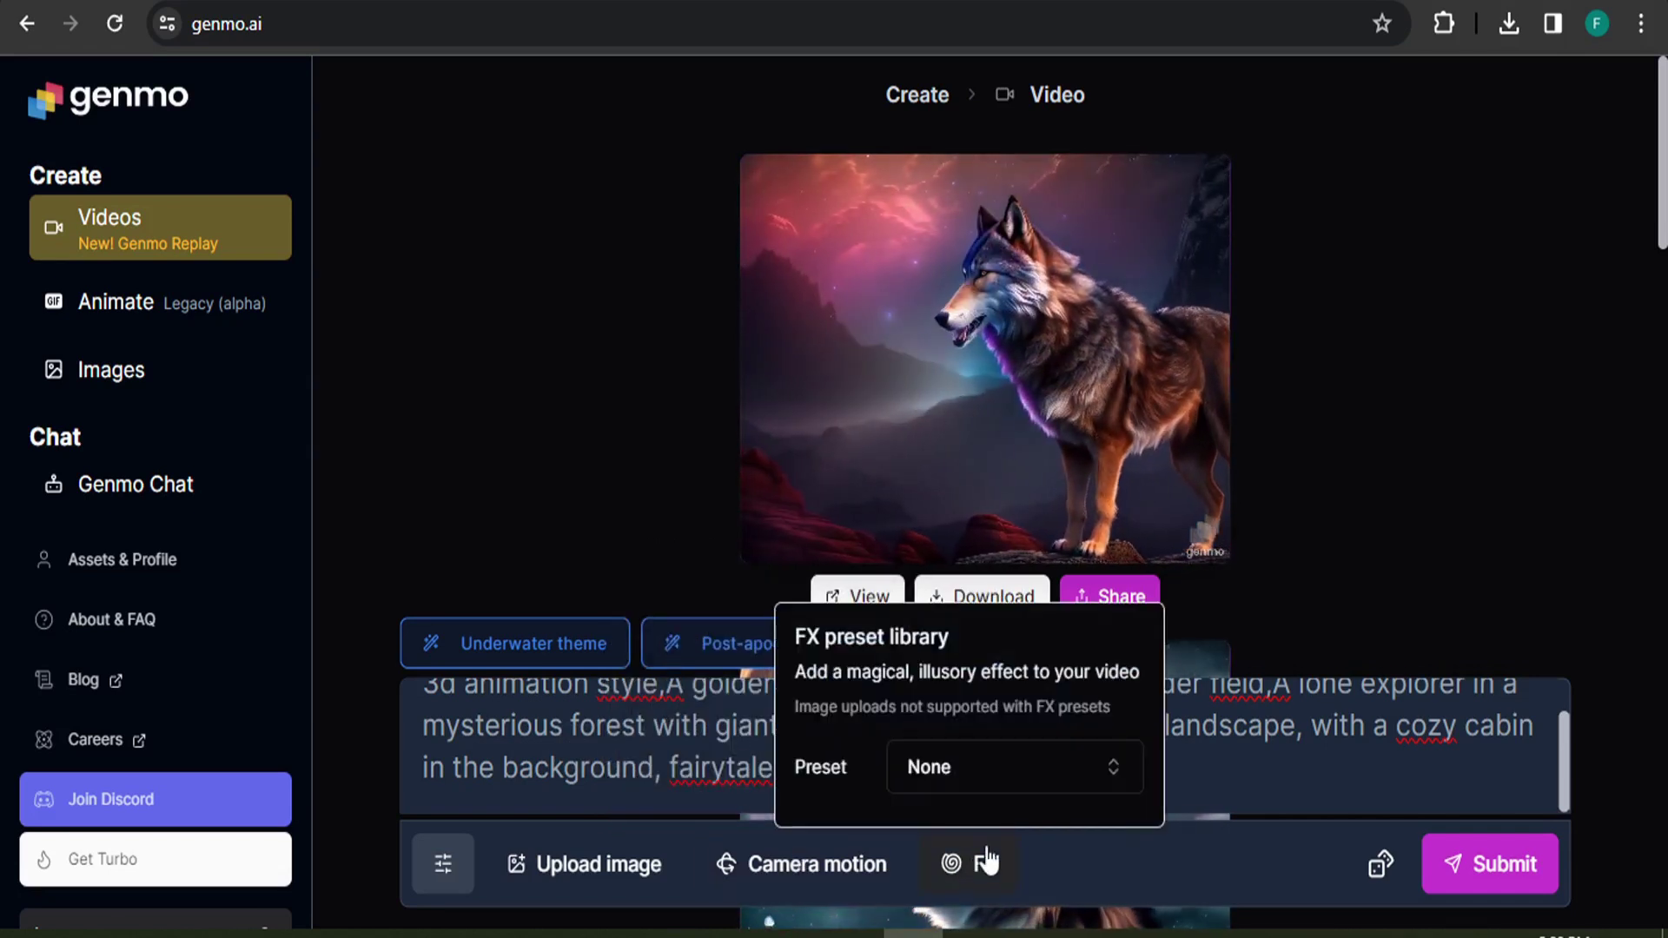
click(1023, 784)
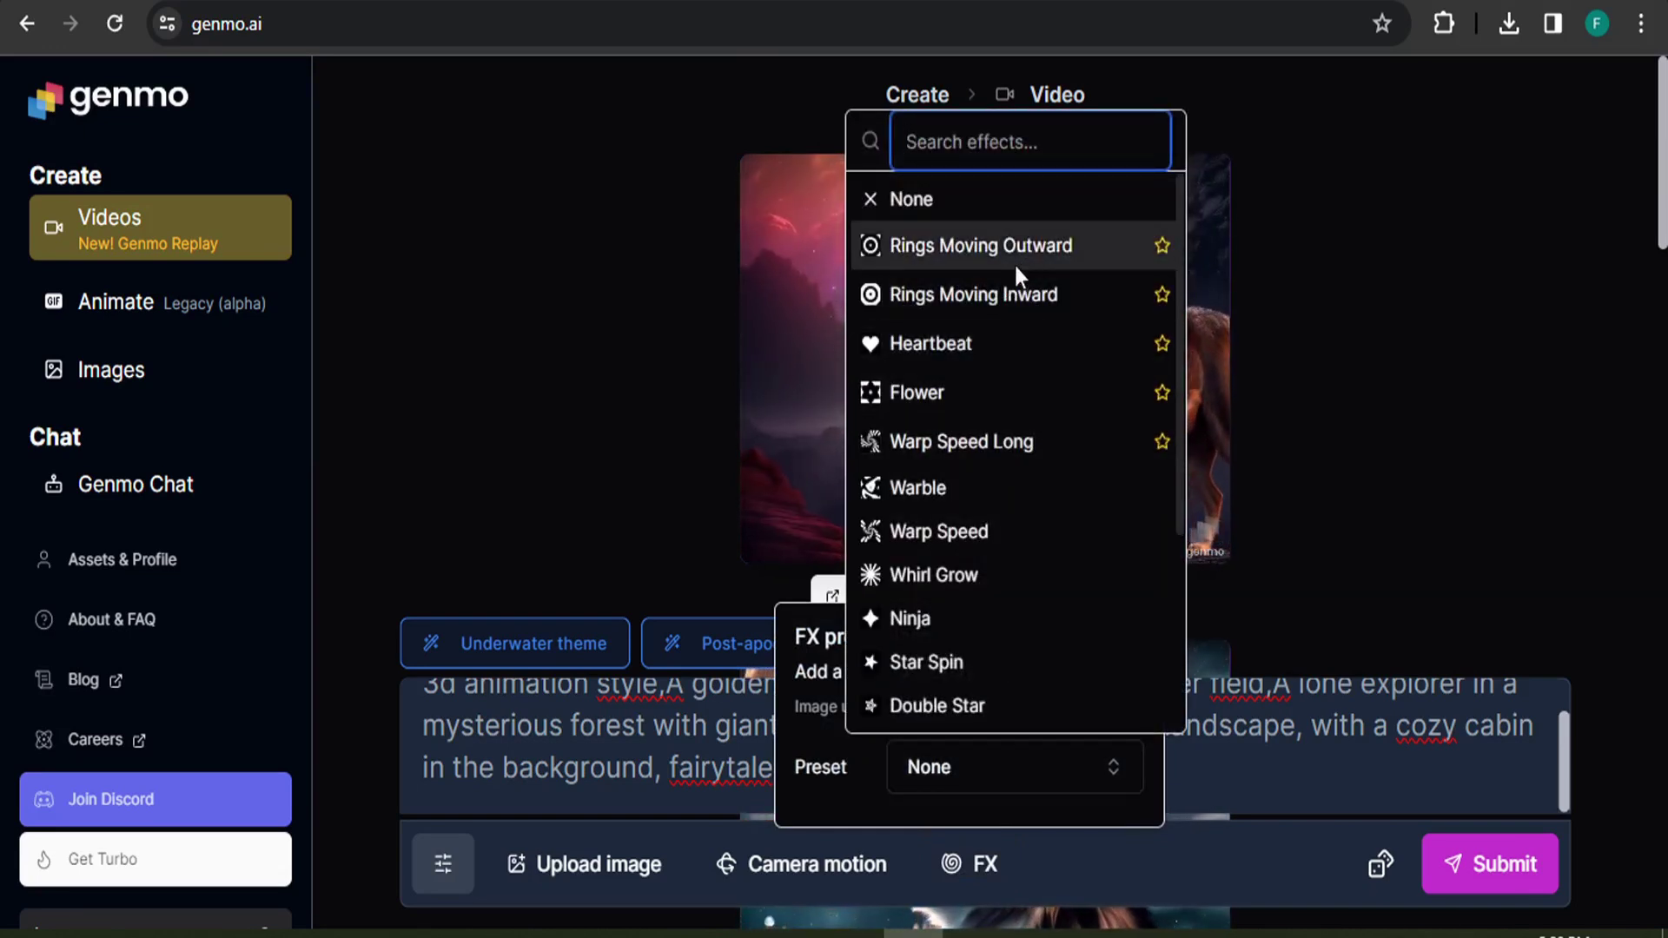
click(1018, 440)
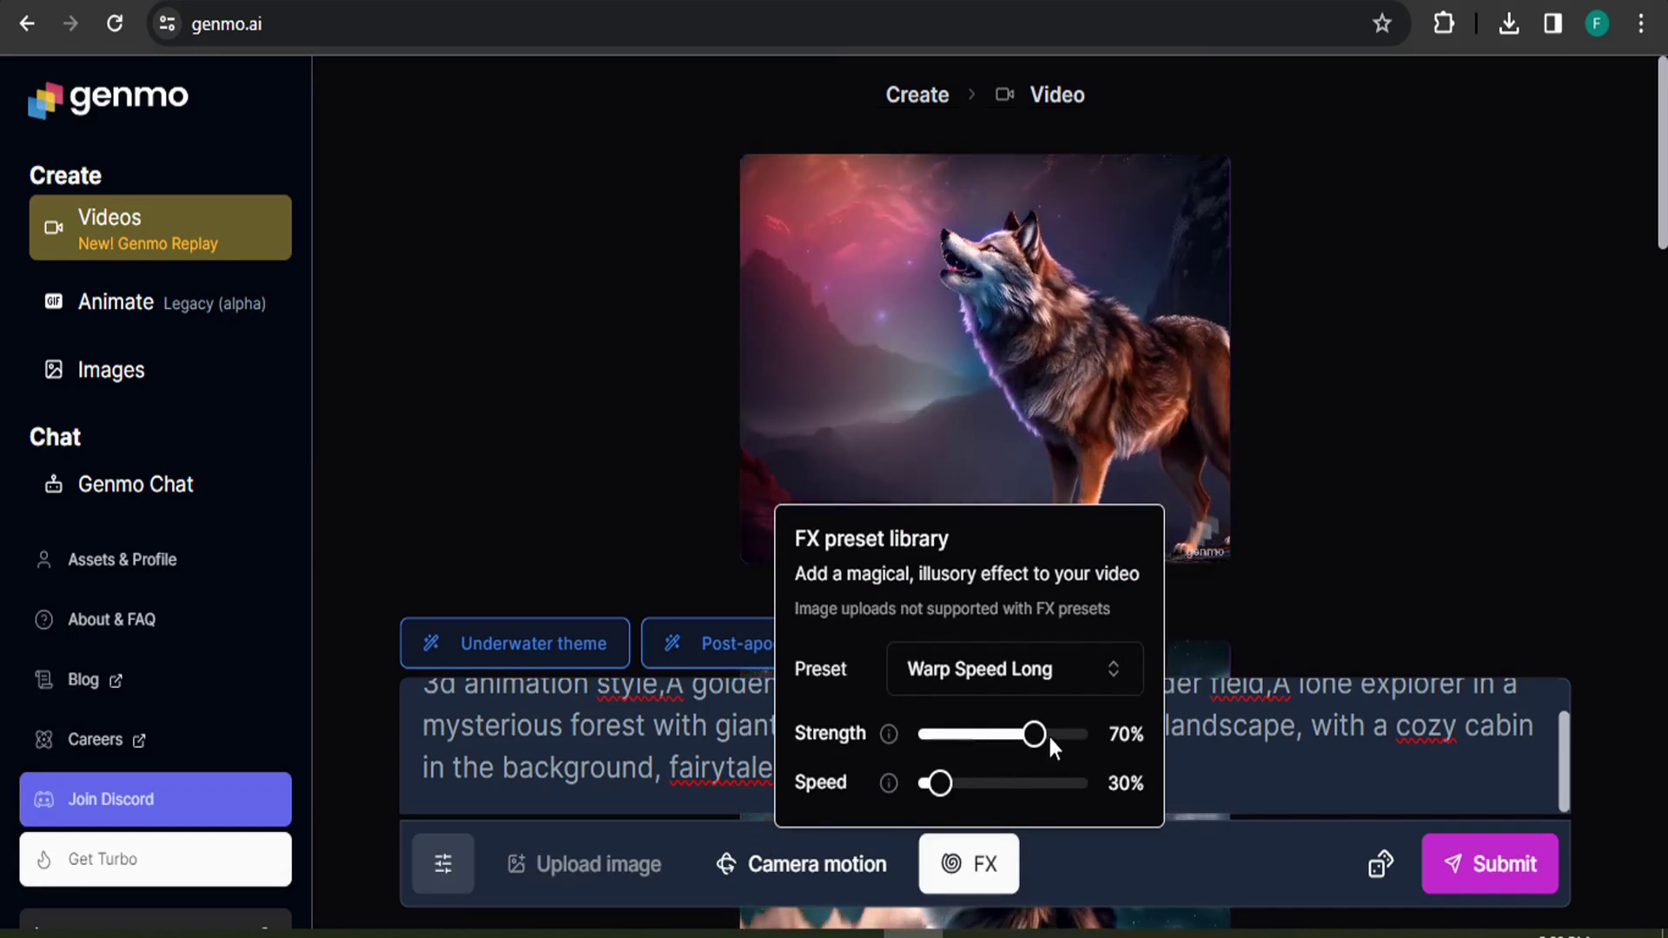
click(990, 880)
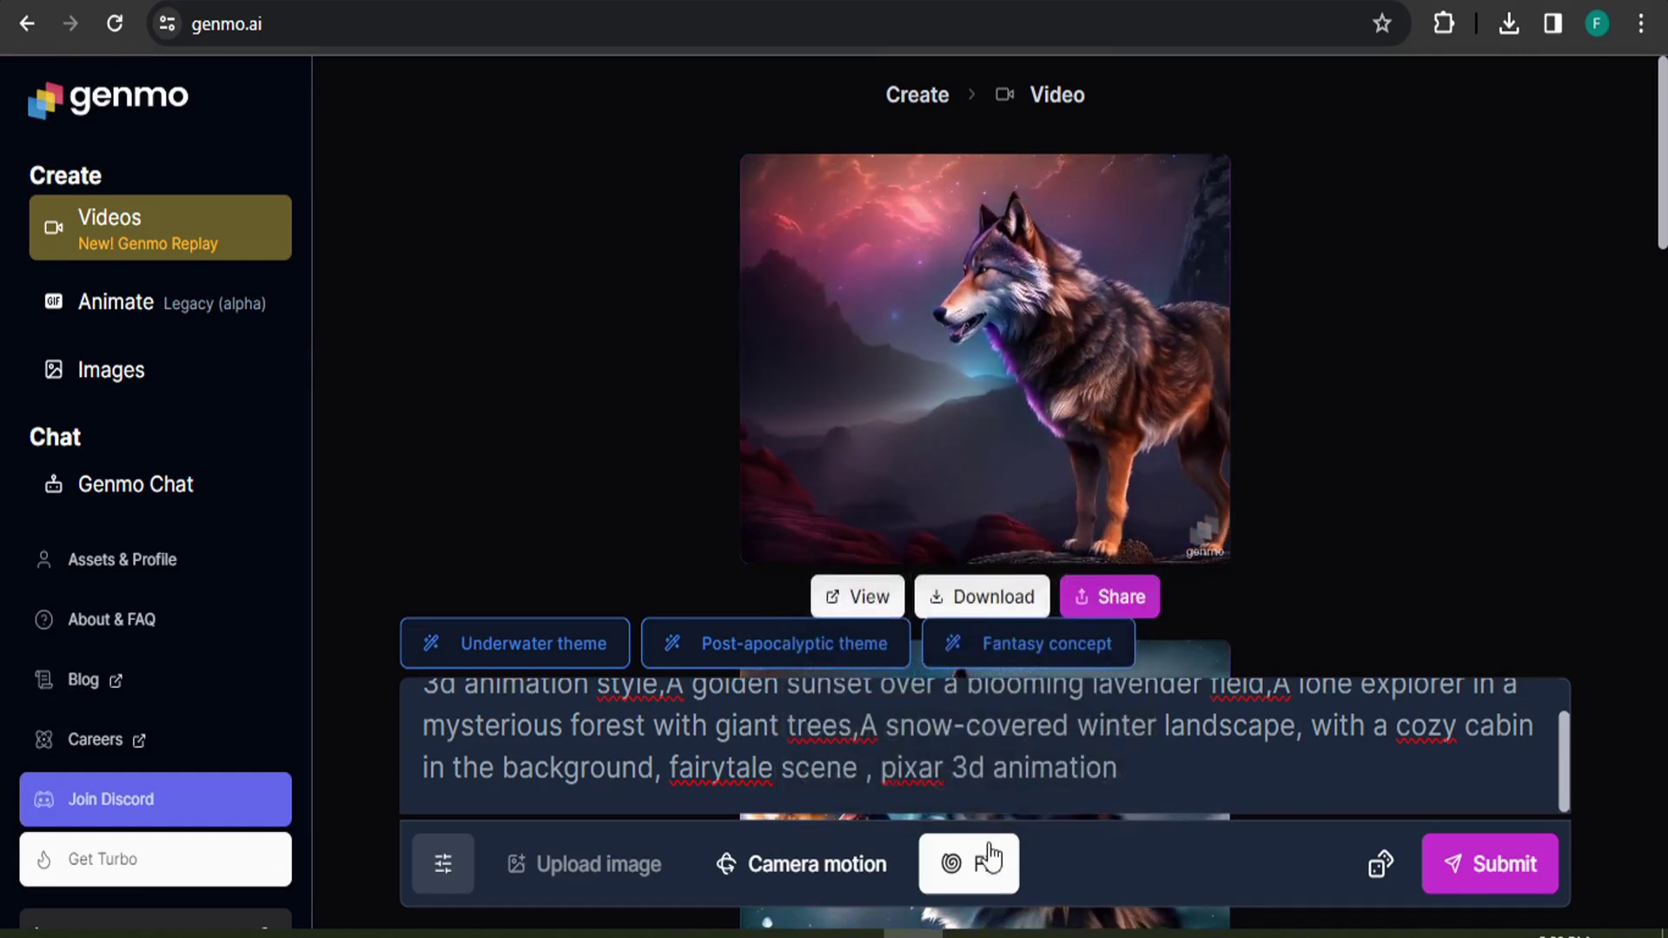
Step: Set the aspect ratio to 16:9 and submit the Pixar-style fairytale prompt for video generation
click(445, 864)
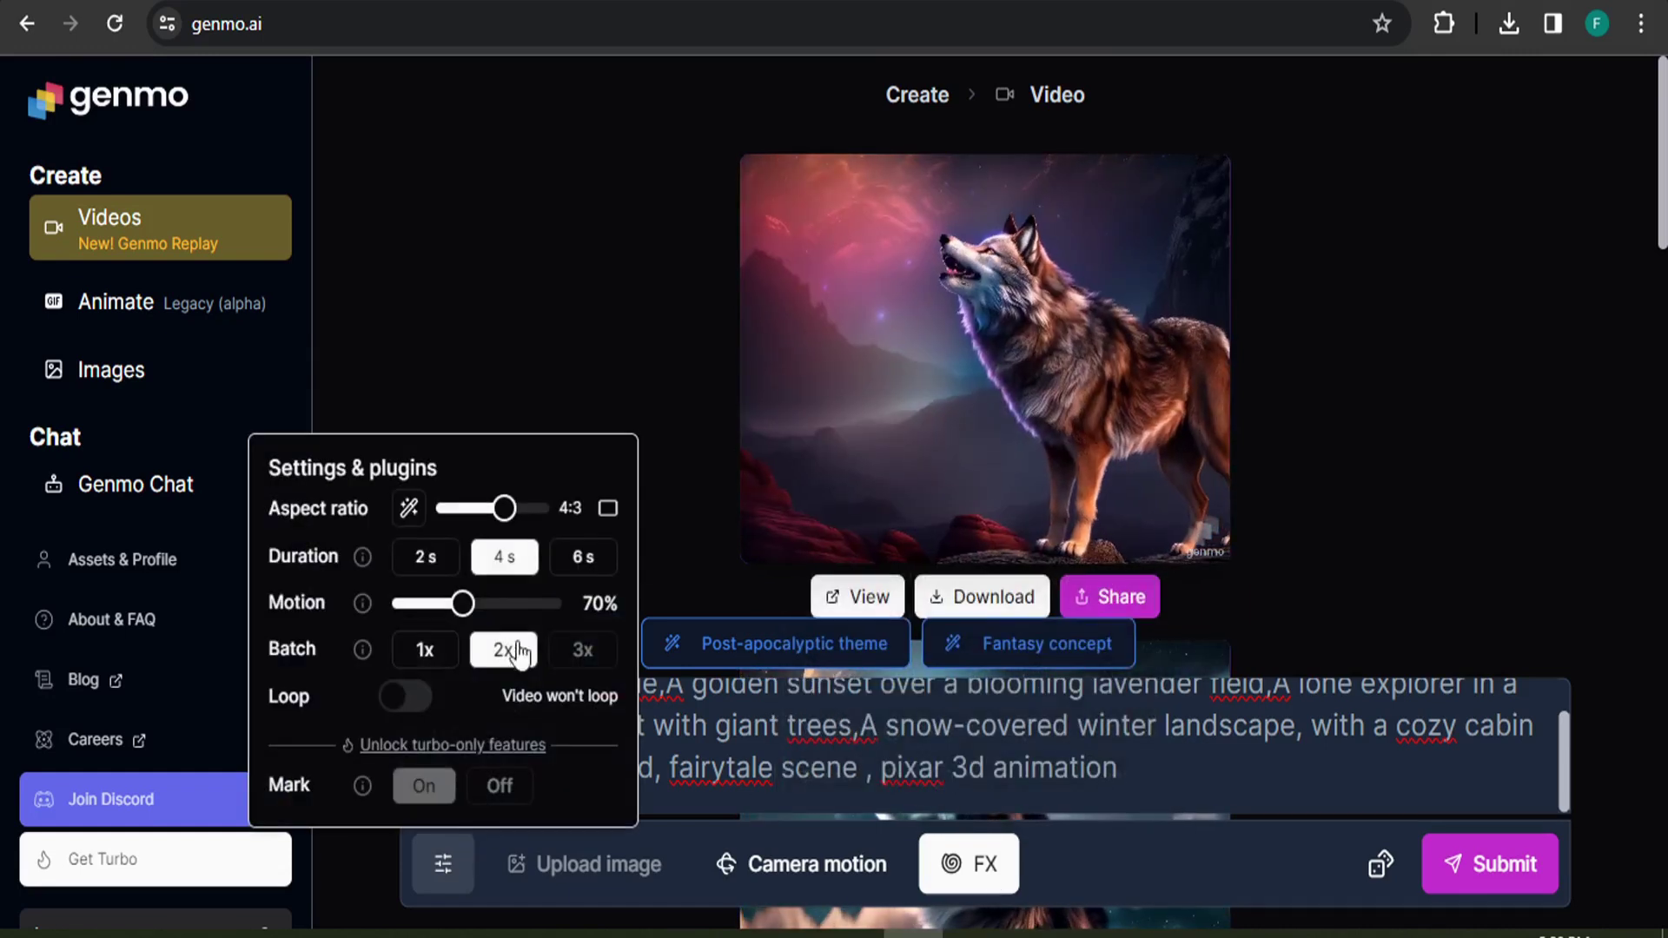
click(545, 508)
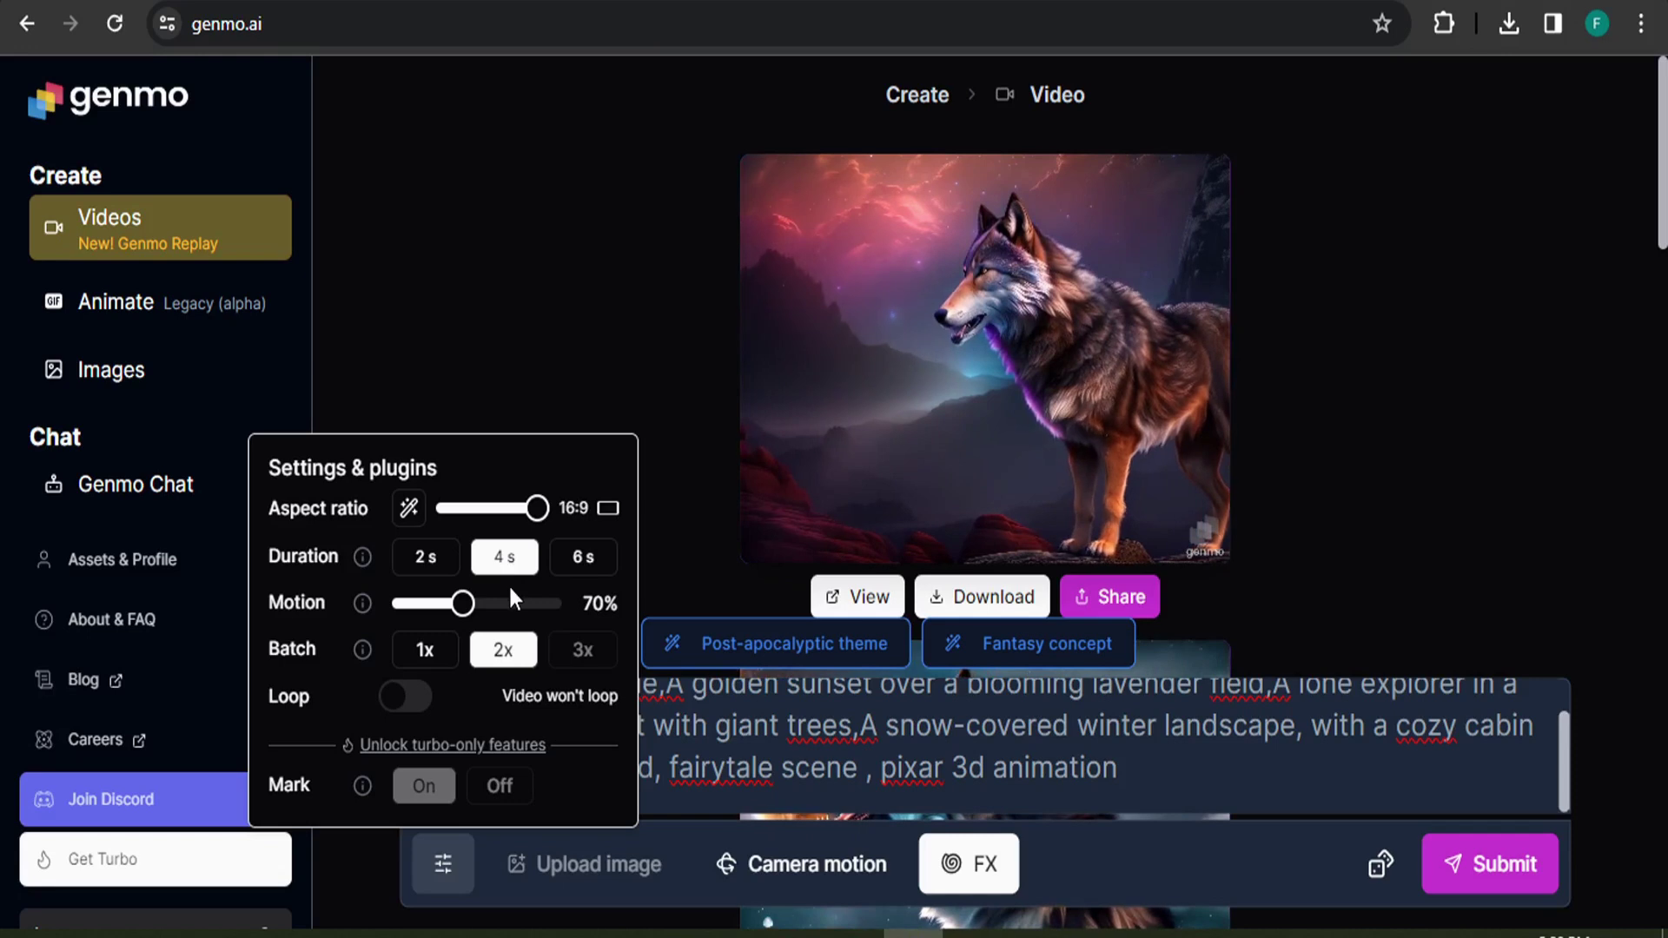
click(444, 864)
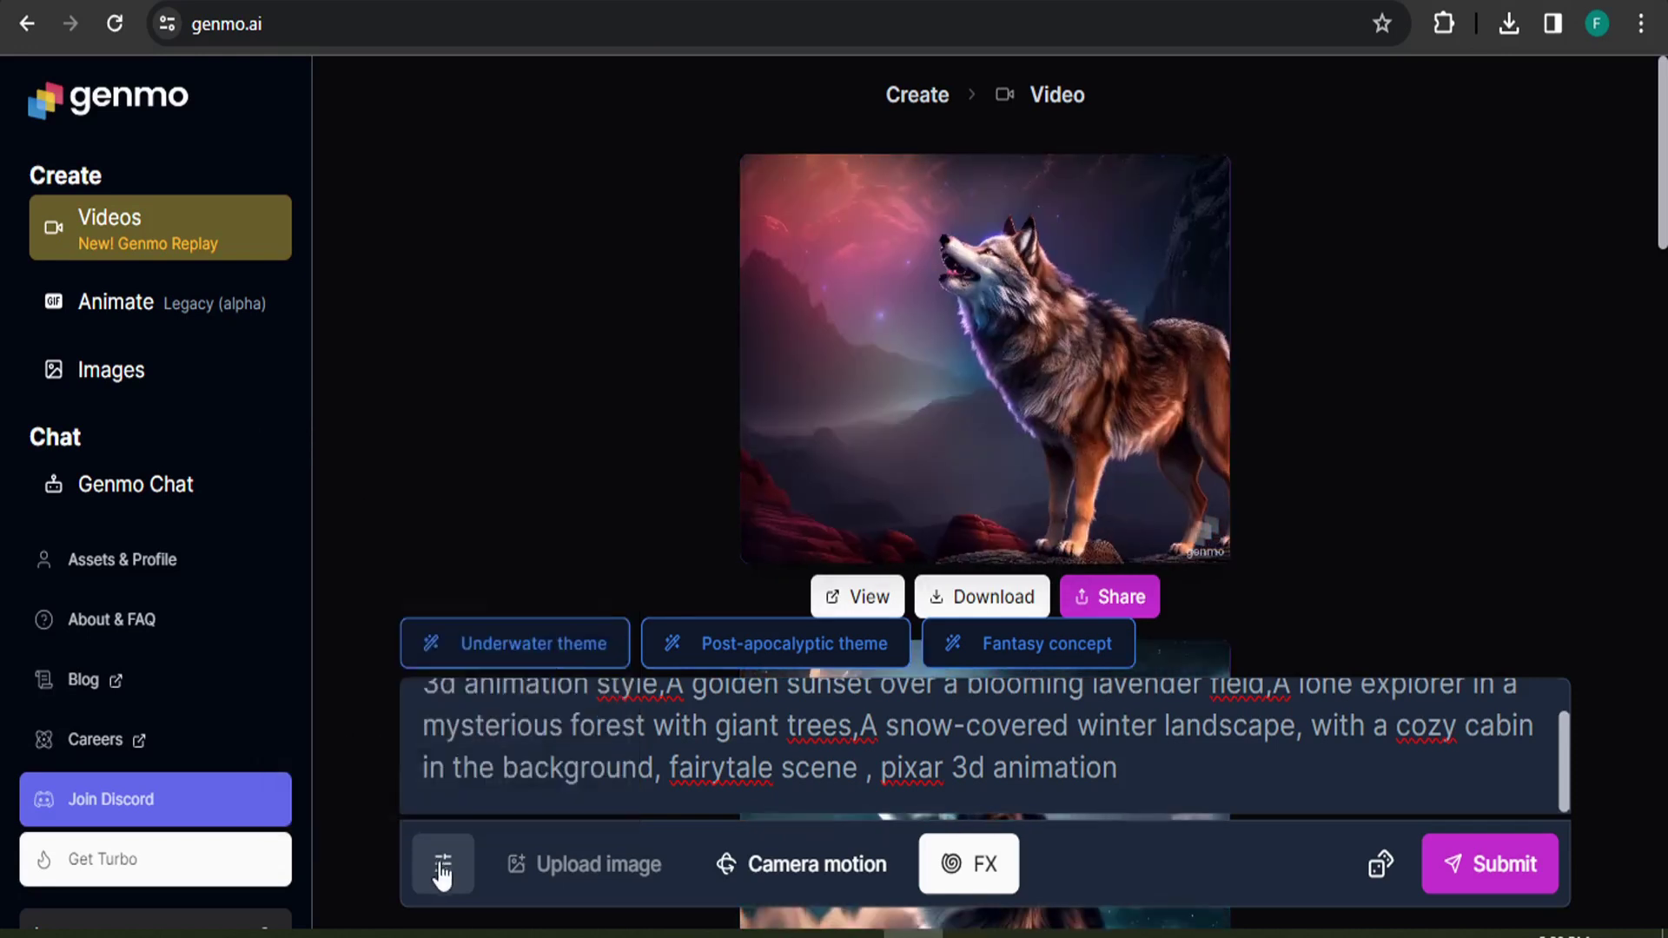
click(1457, 865)
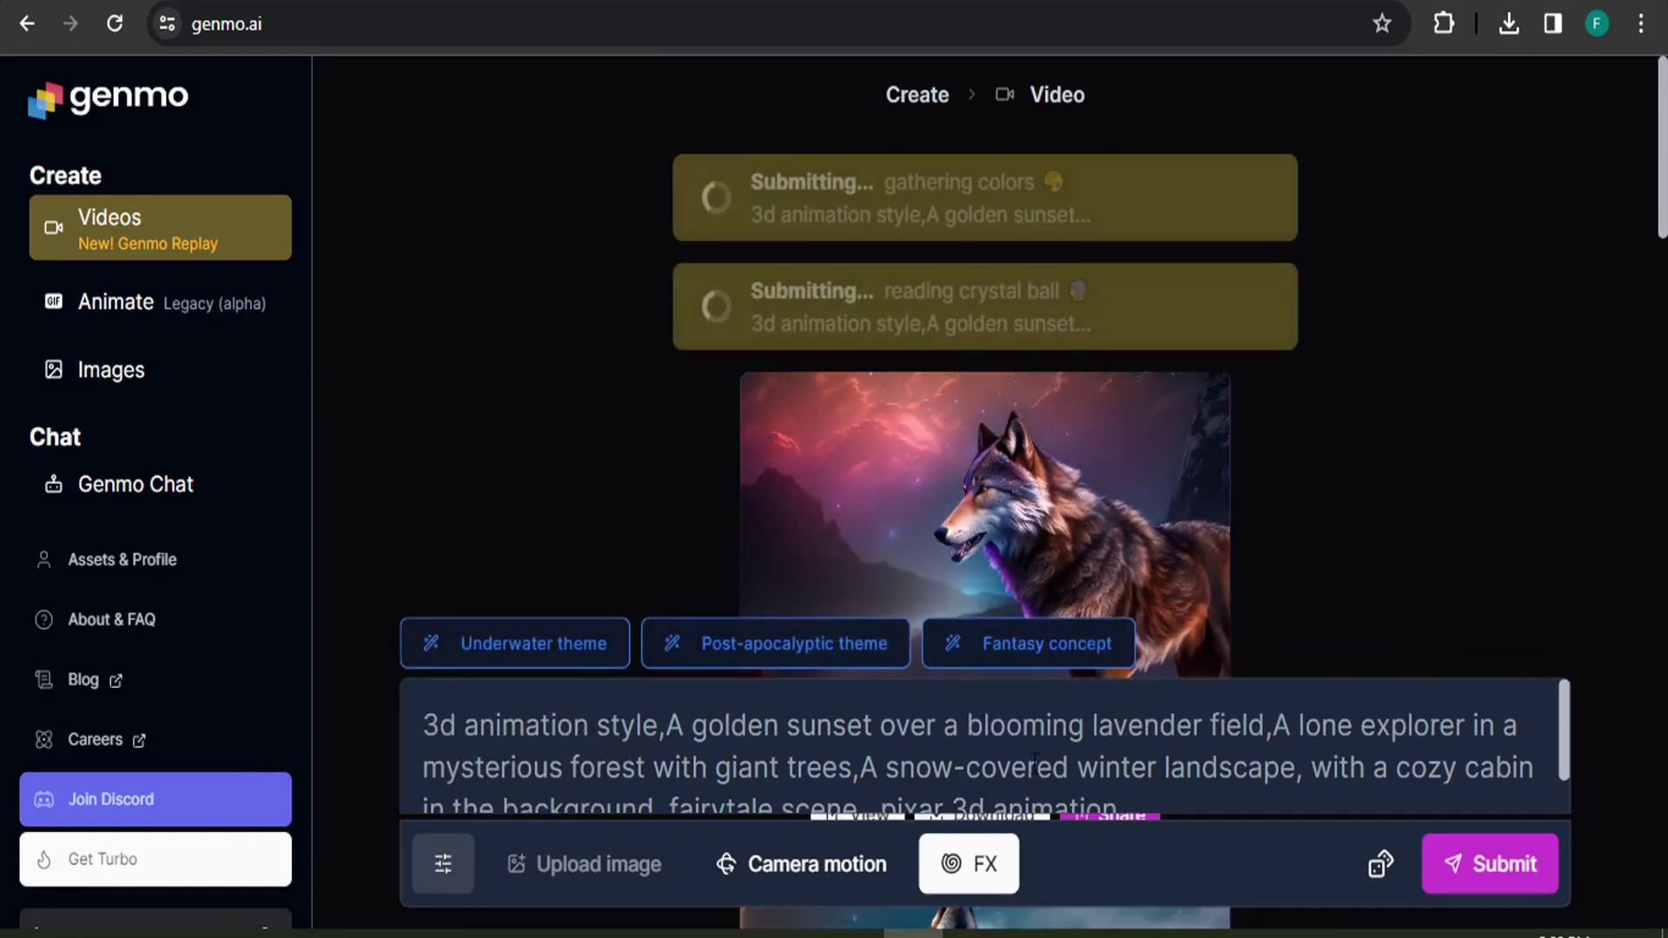
Step: Open the finished fairytale result and watch the first lavender field video in full screen, returning to the page
scroll(1034, 761, down, 1)
click(1130, 790)
scroll(1323, 492, up, 3)
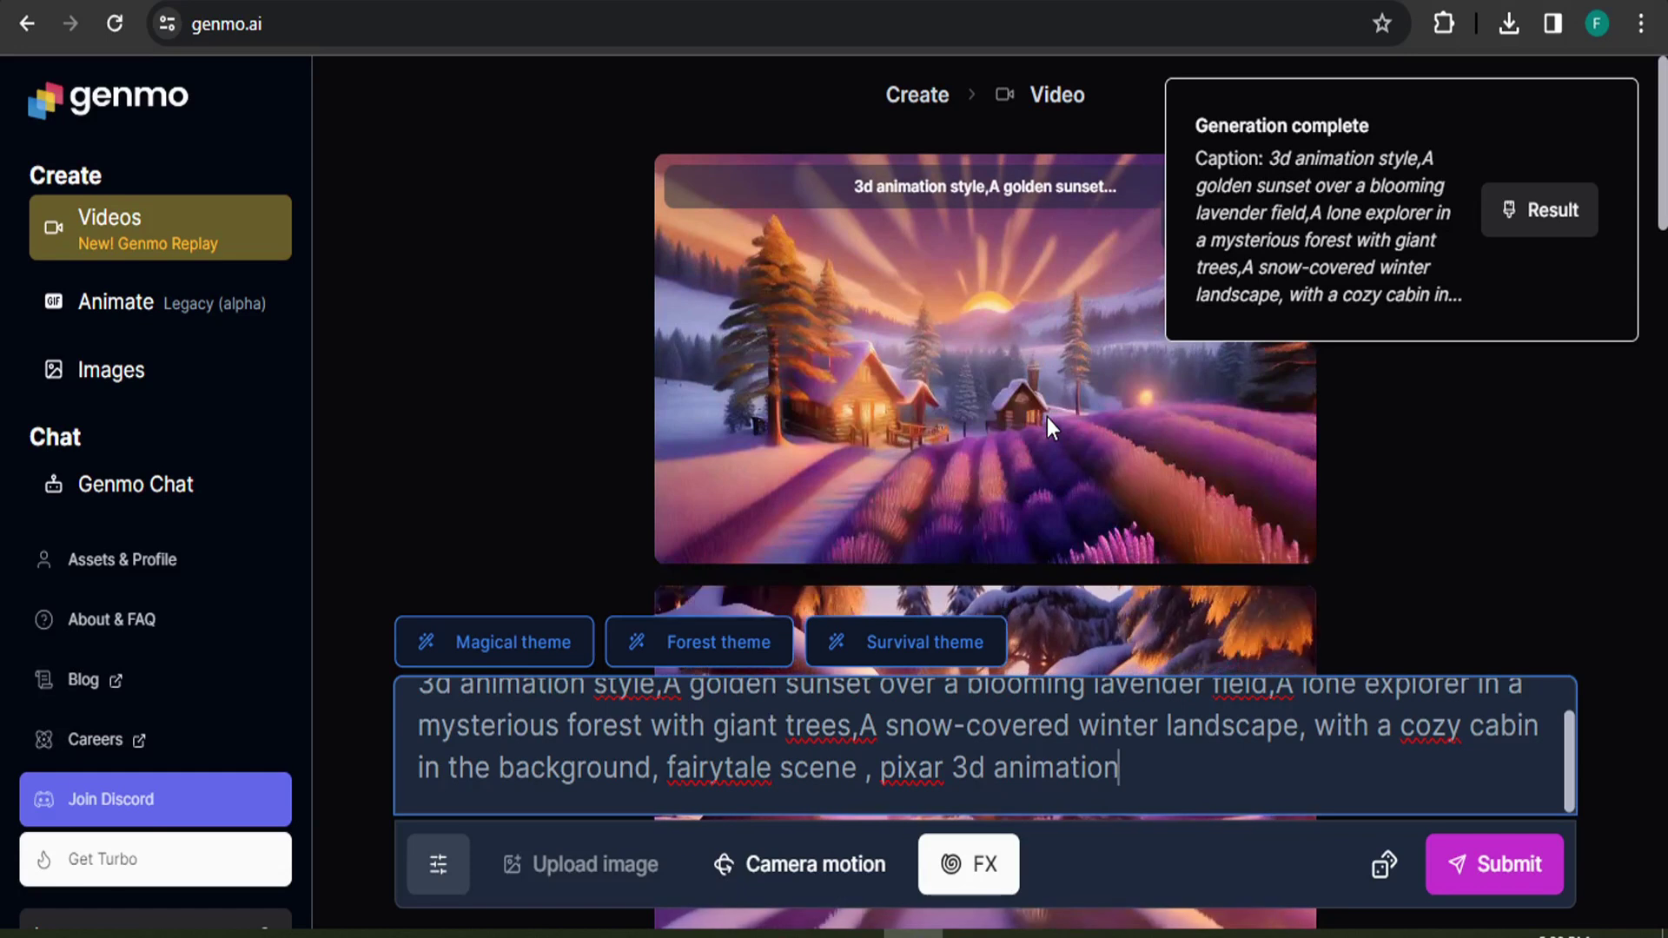
click(1488, 208)
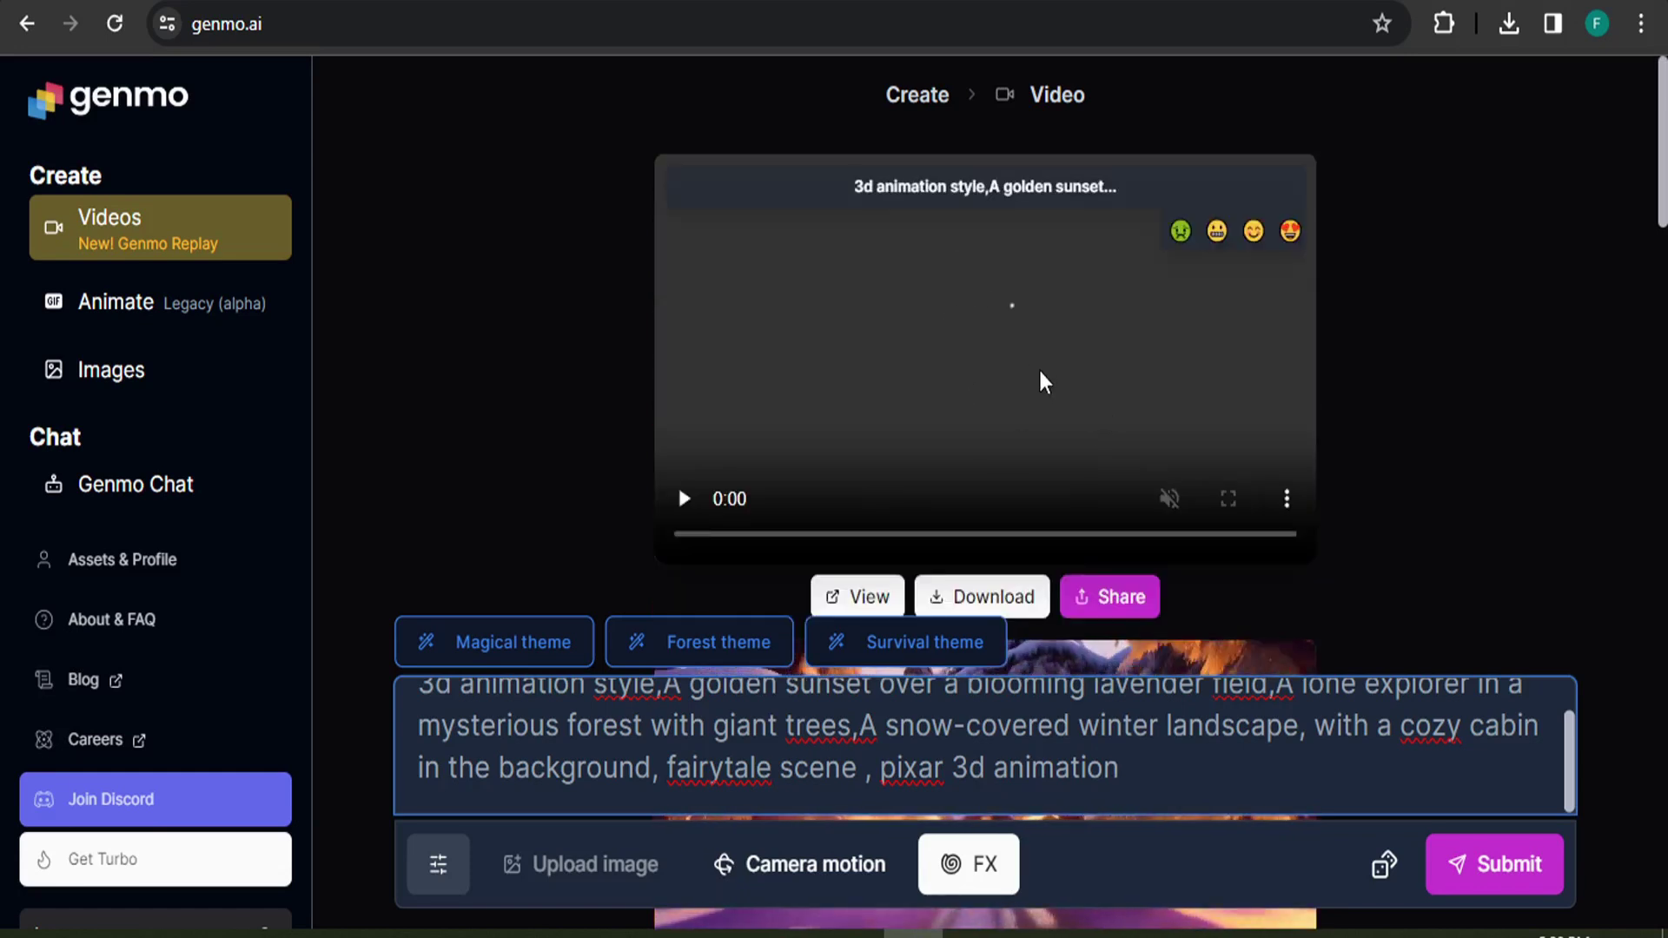
click(1228, 499)
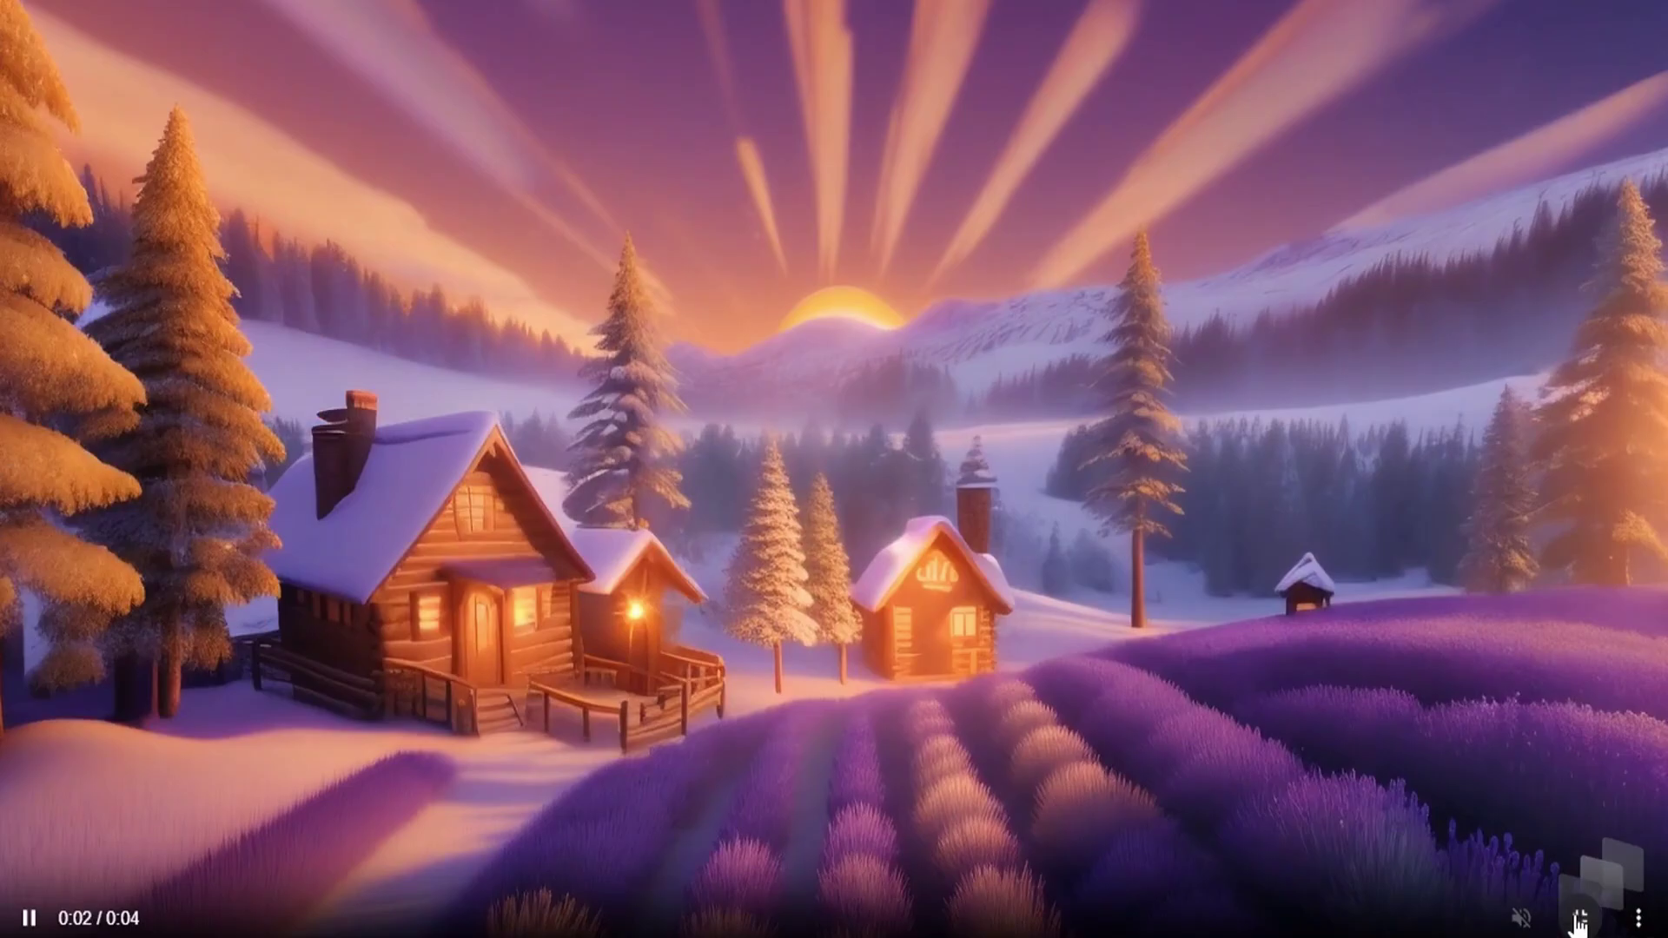
click(1580, 917)
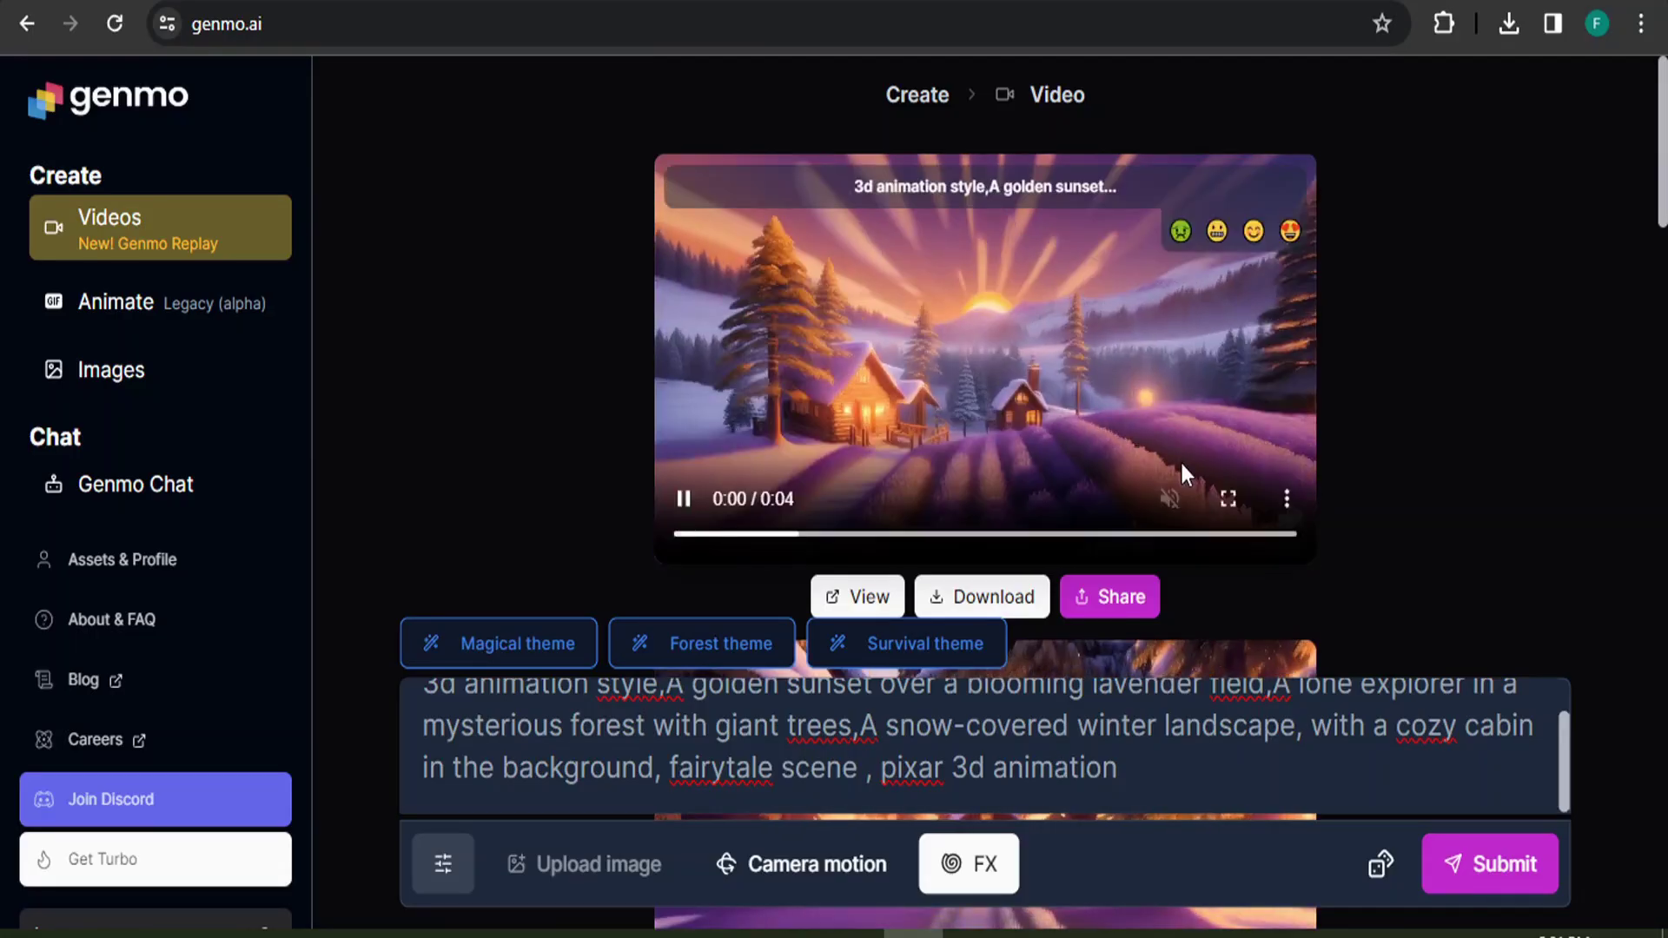
Step: Watch the second fairytale video, with the cabin among giant trees, in full screen and return to the page
scroll(1179, 461, down, 5)
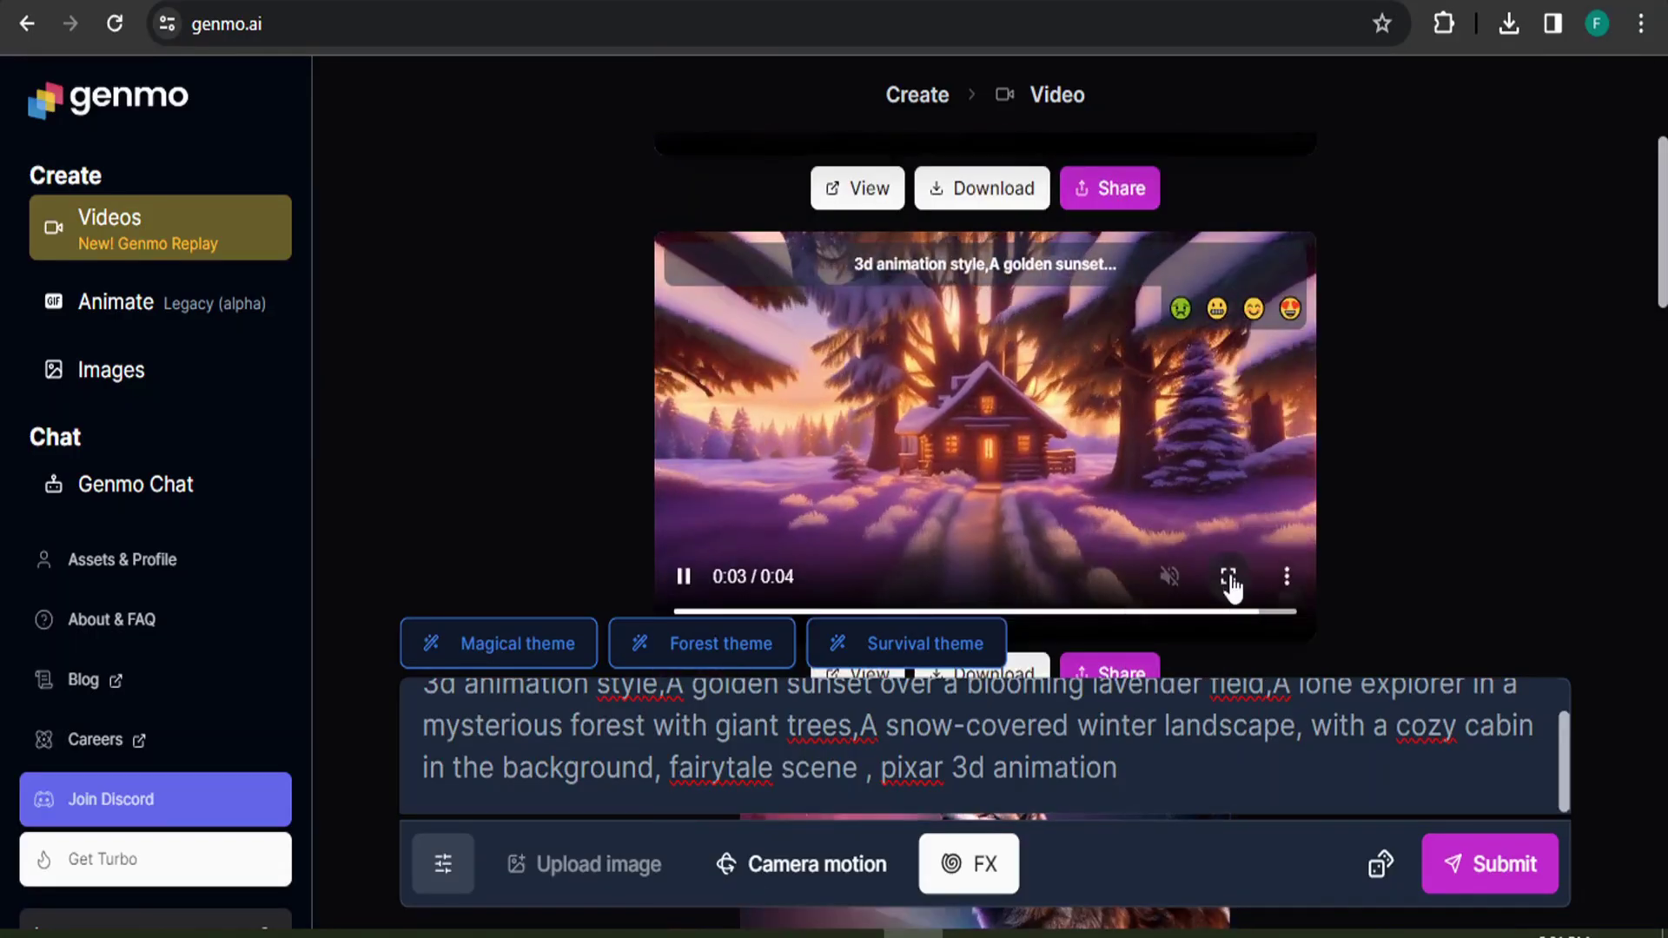
click(1227, 576)
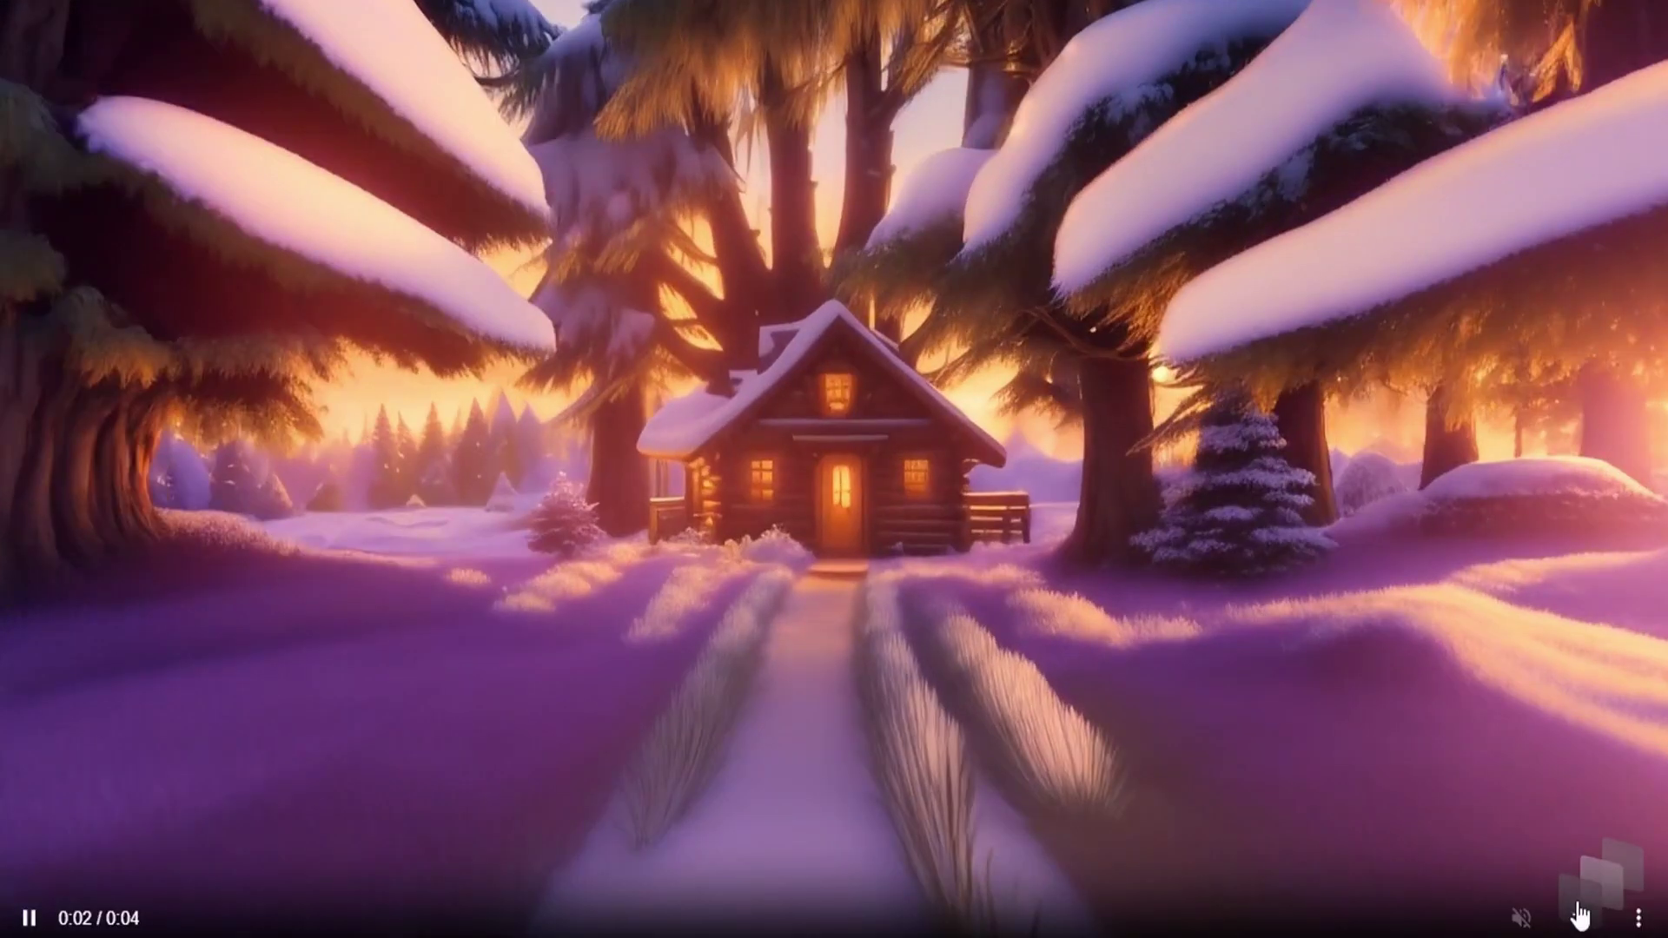
click(1580, 917)
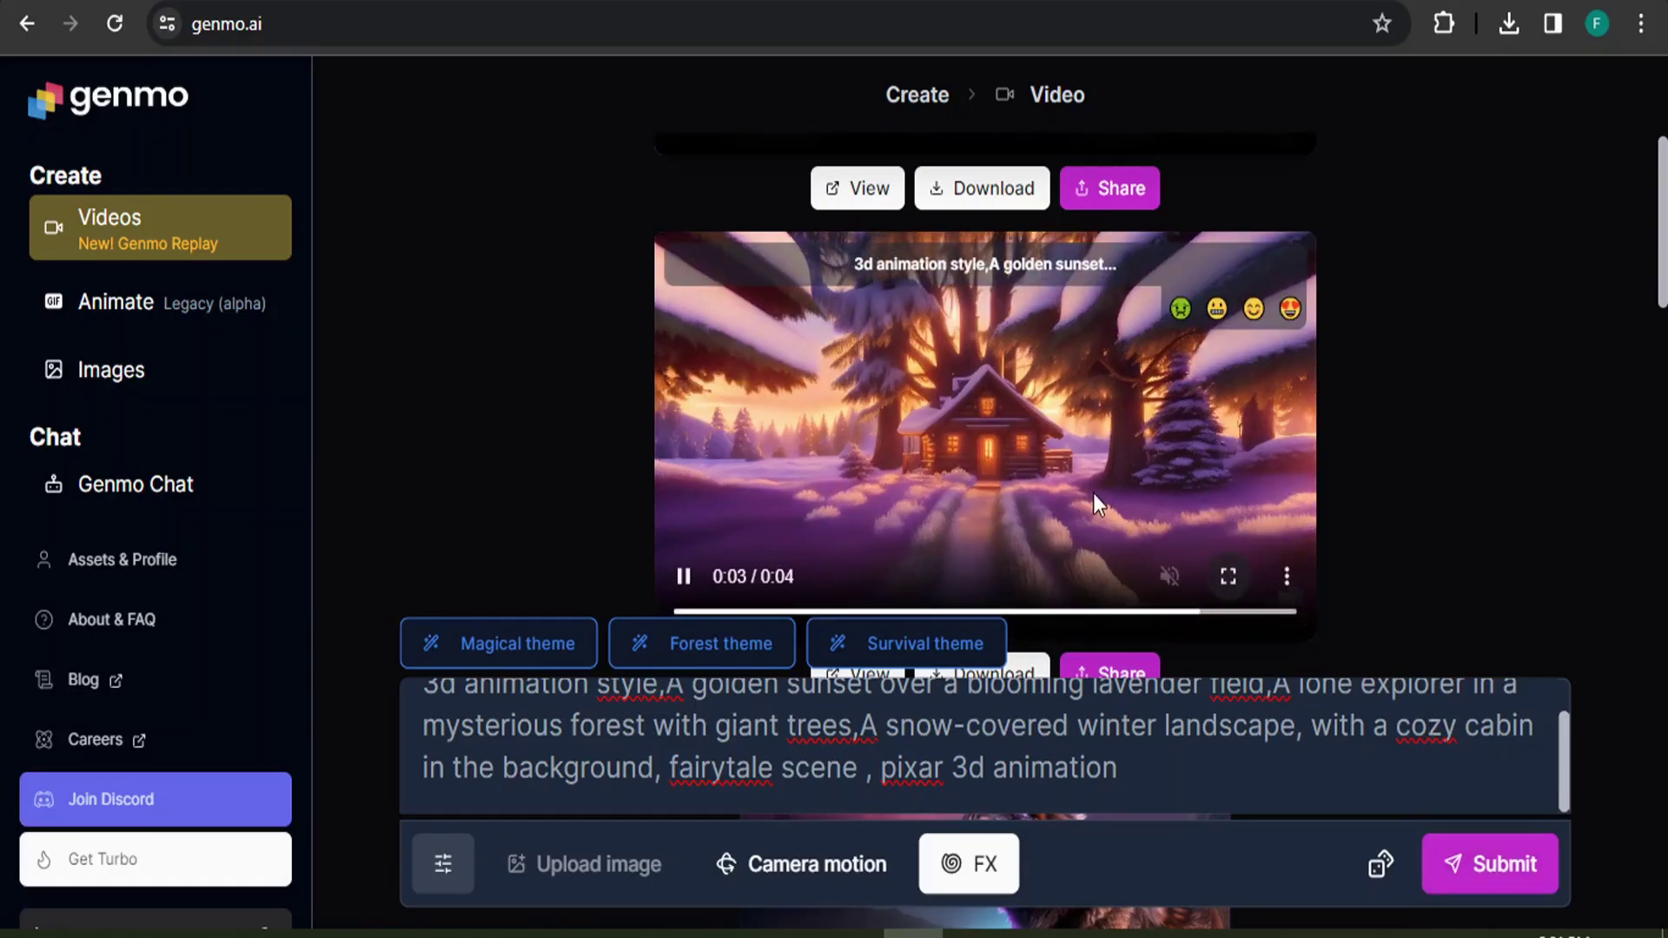
Step: Replace the prompt with the suggested Magical theme, "Butterfly fairy dancing in the lavender field"
scroll(1093, 493, down, 1)
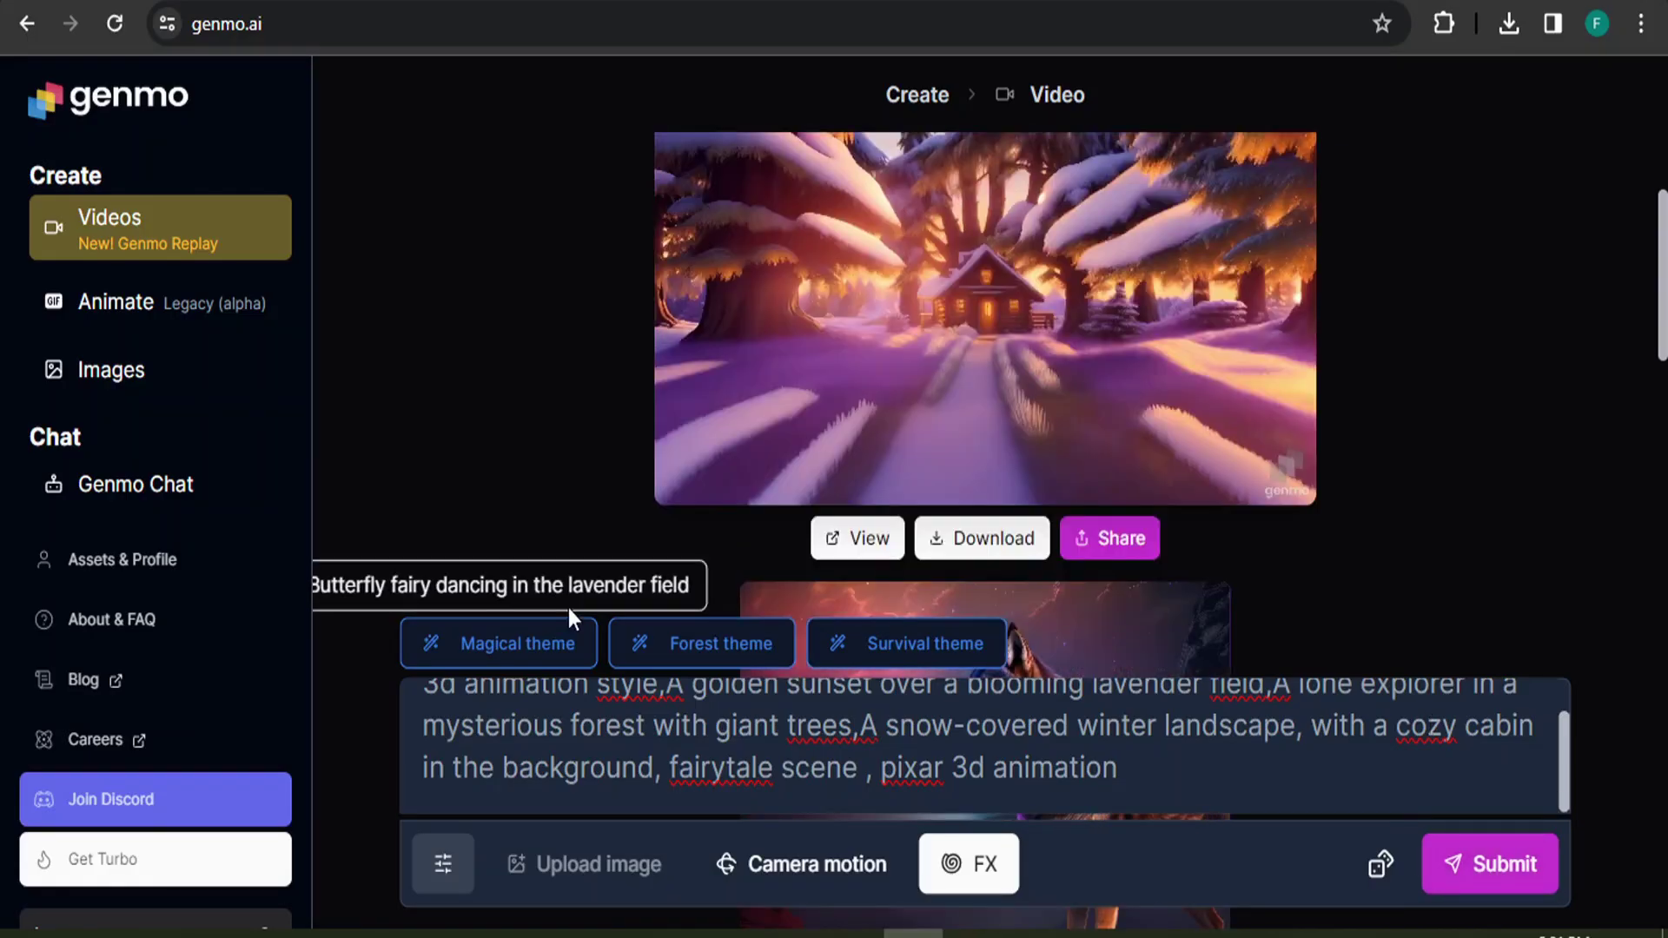
scroll(568, 608, up, 3)
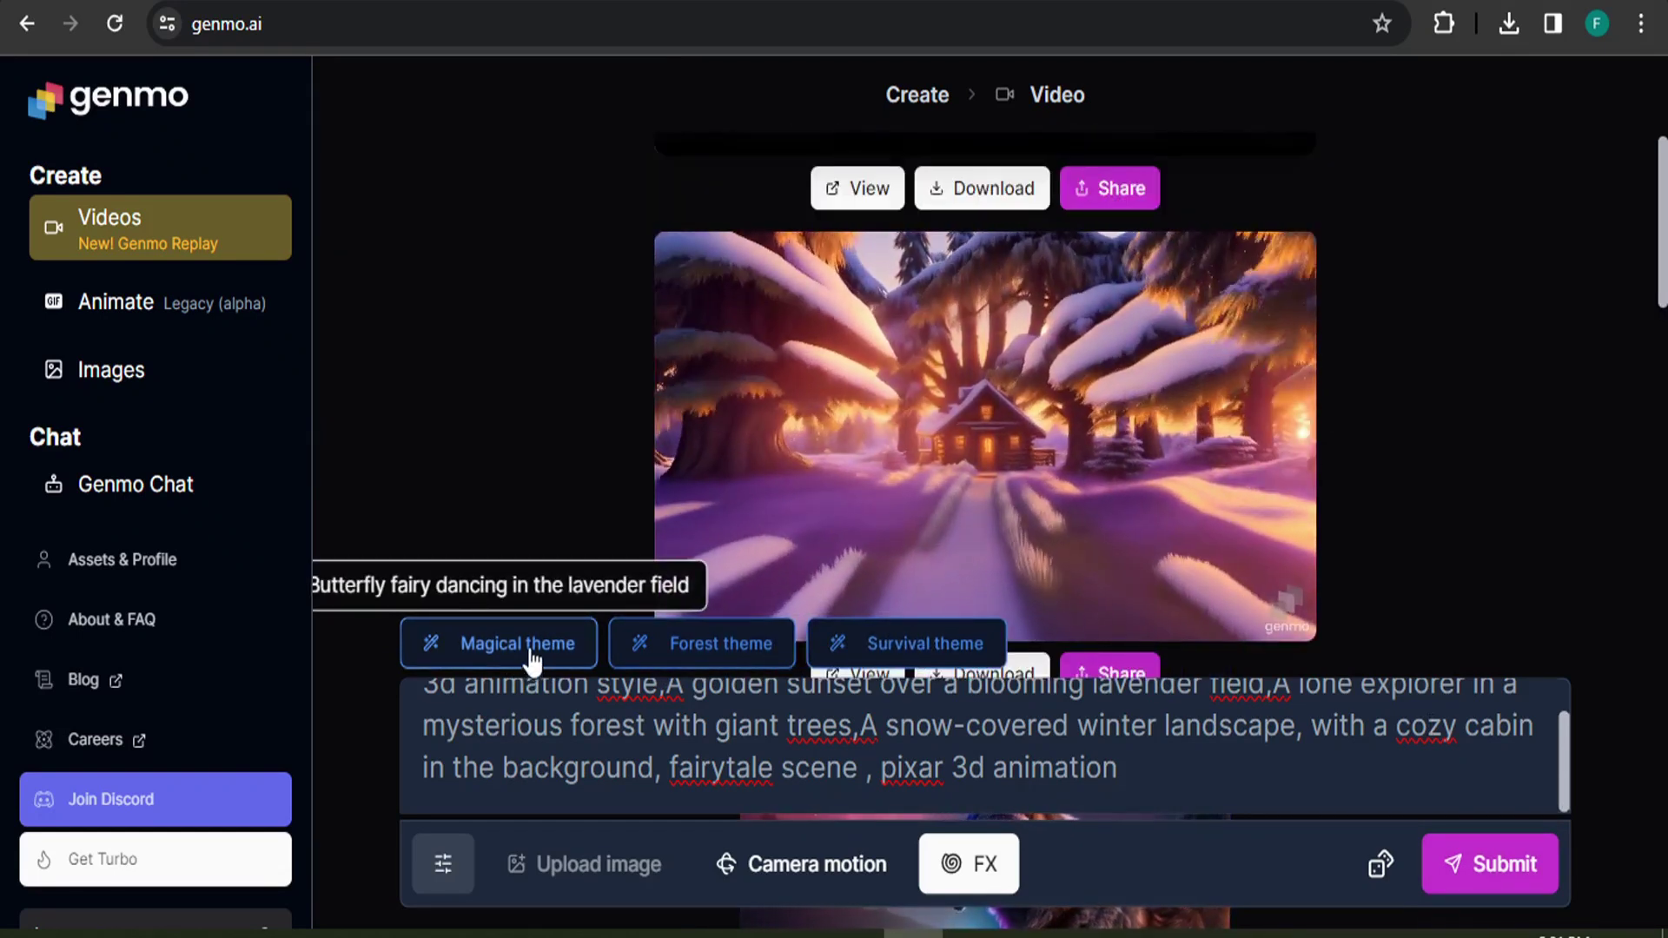
click(532, 662)
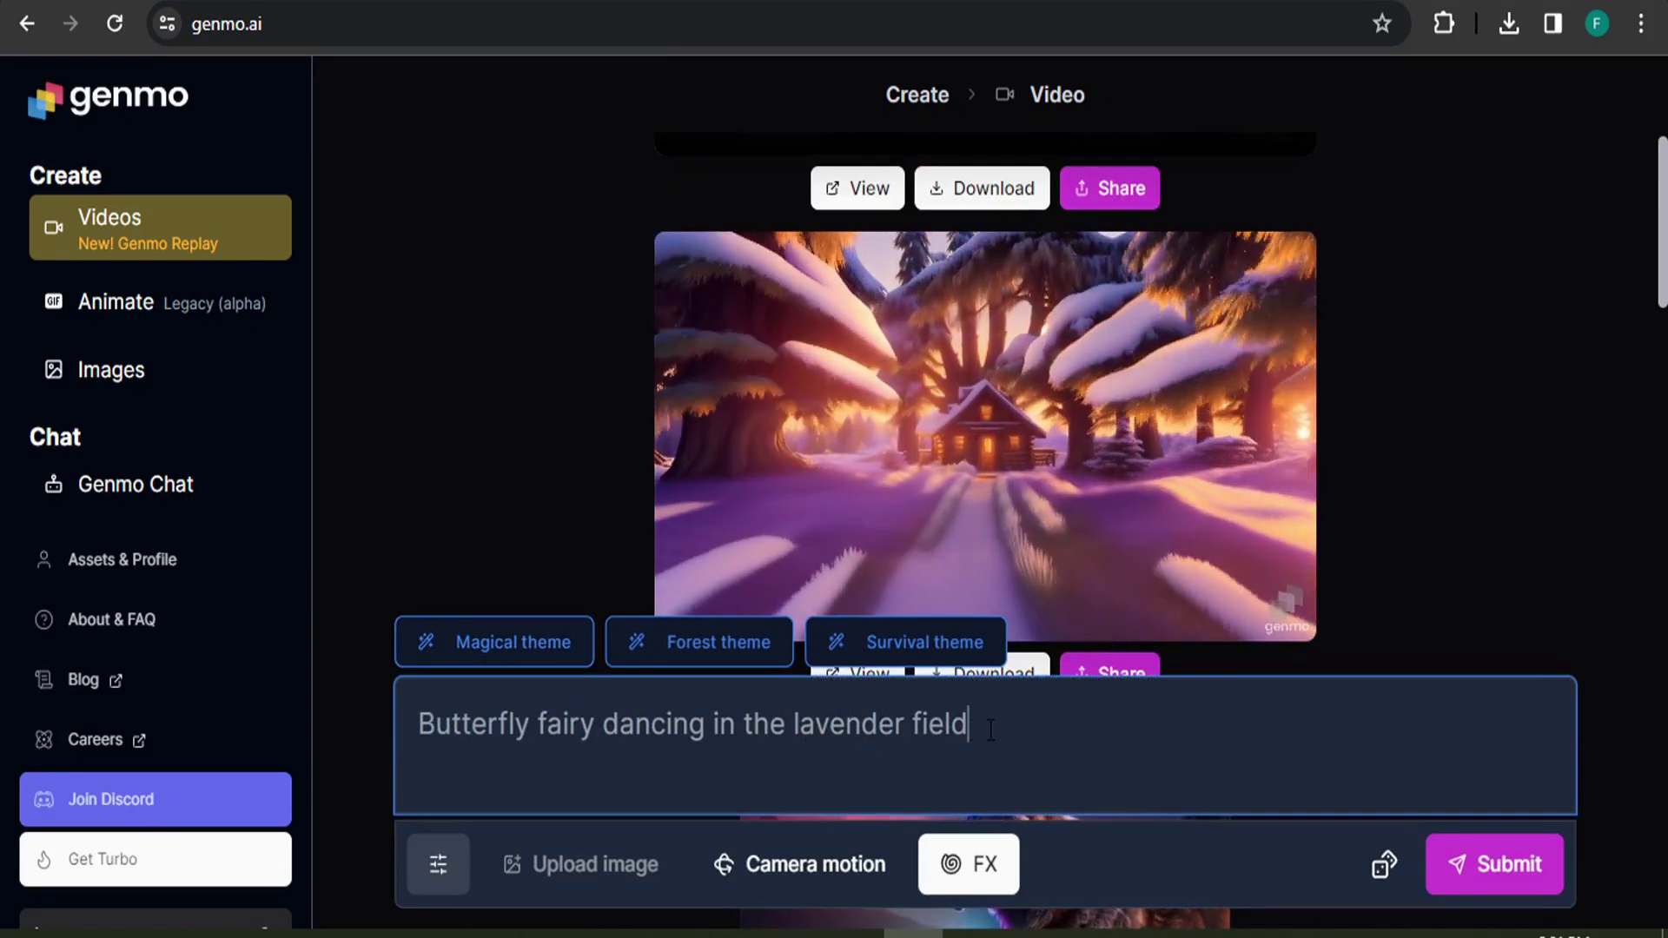
mouse_move(926, 492)
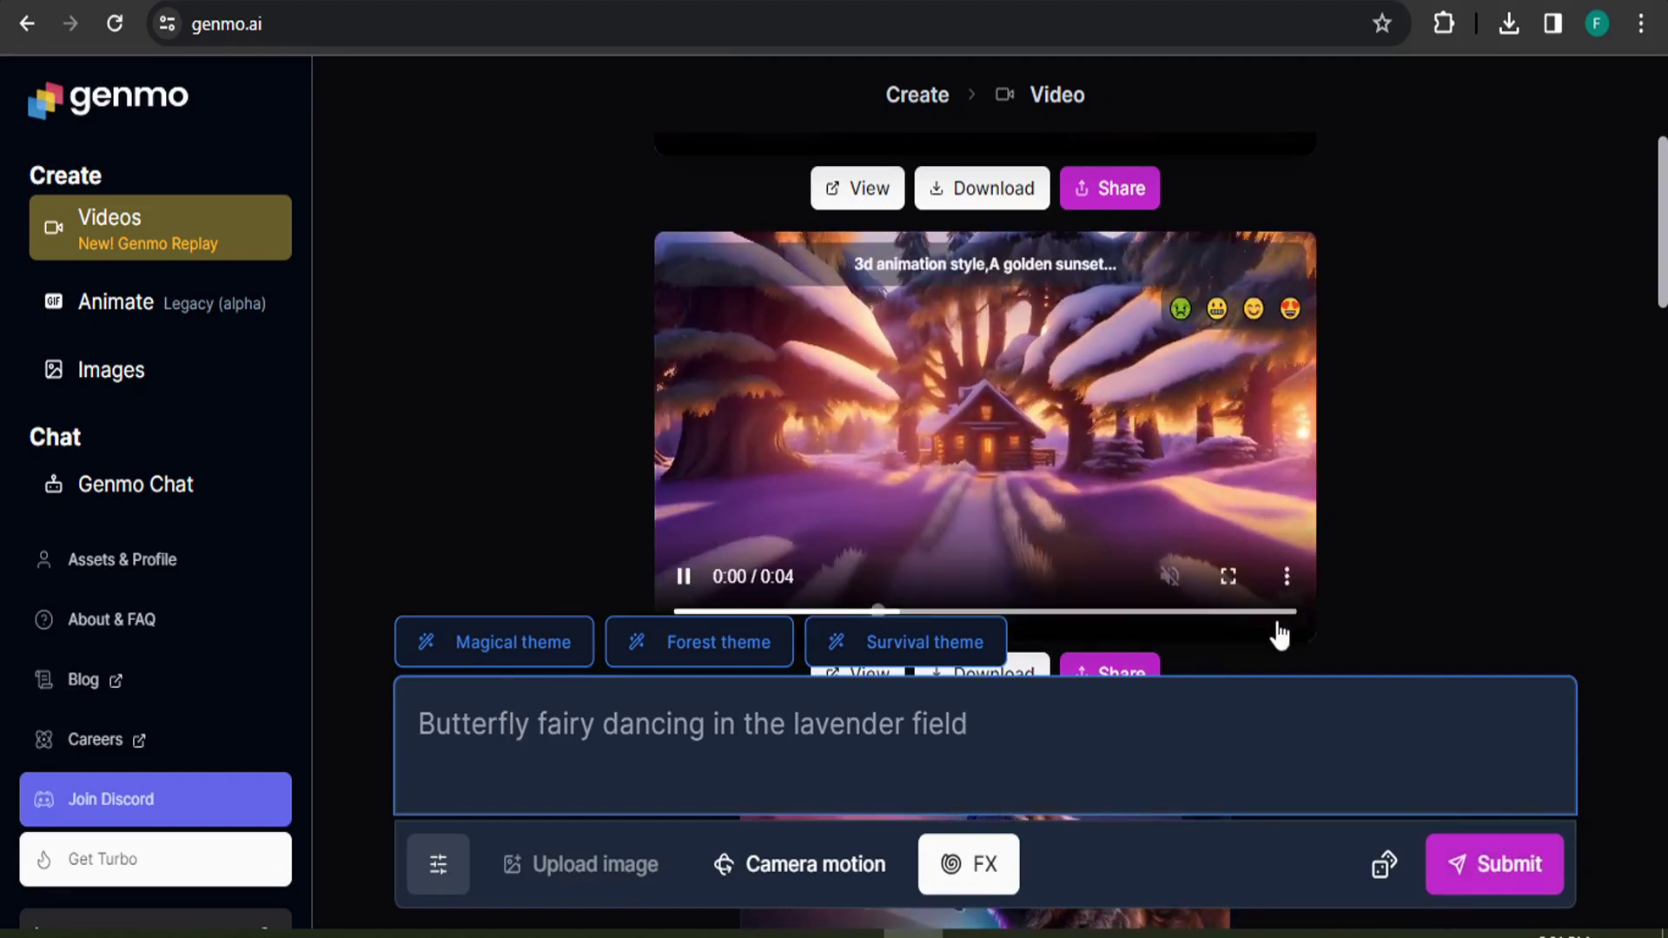
Step: Set the batch to 1x, submit the butterfly fairy prompt and preview the generated video
click(438, 870)
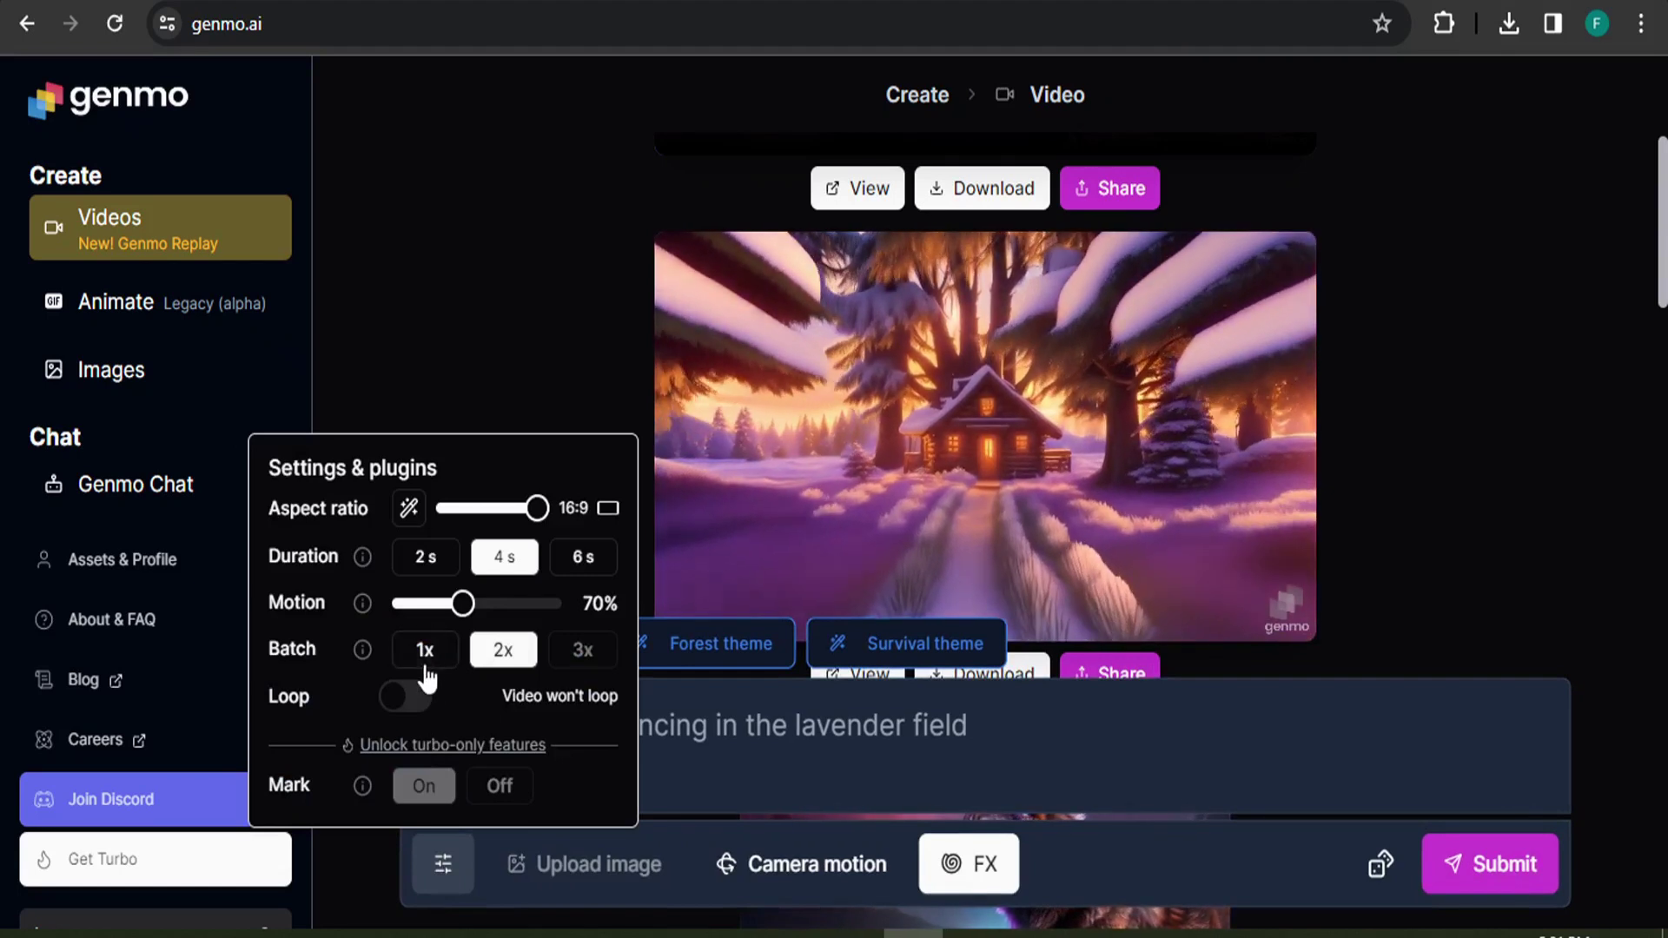
click(425, 649)
click(444, 866)
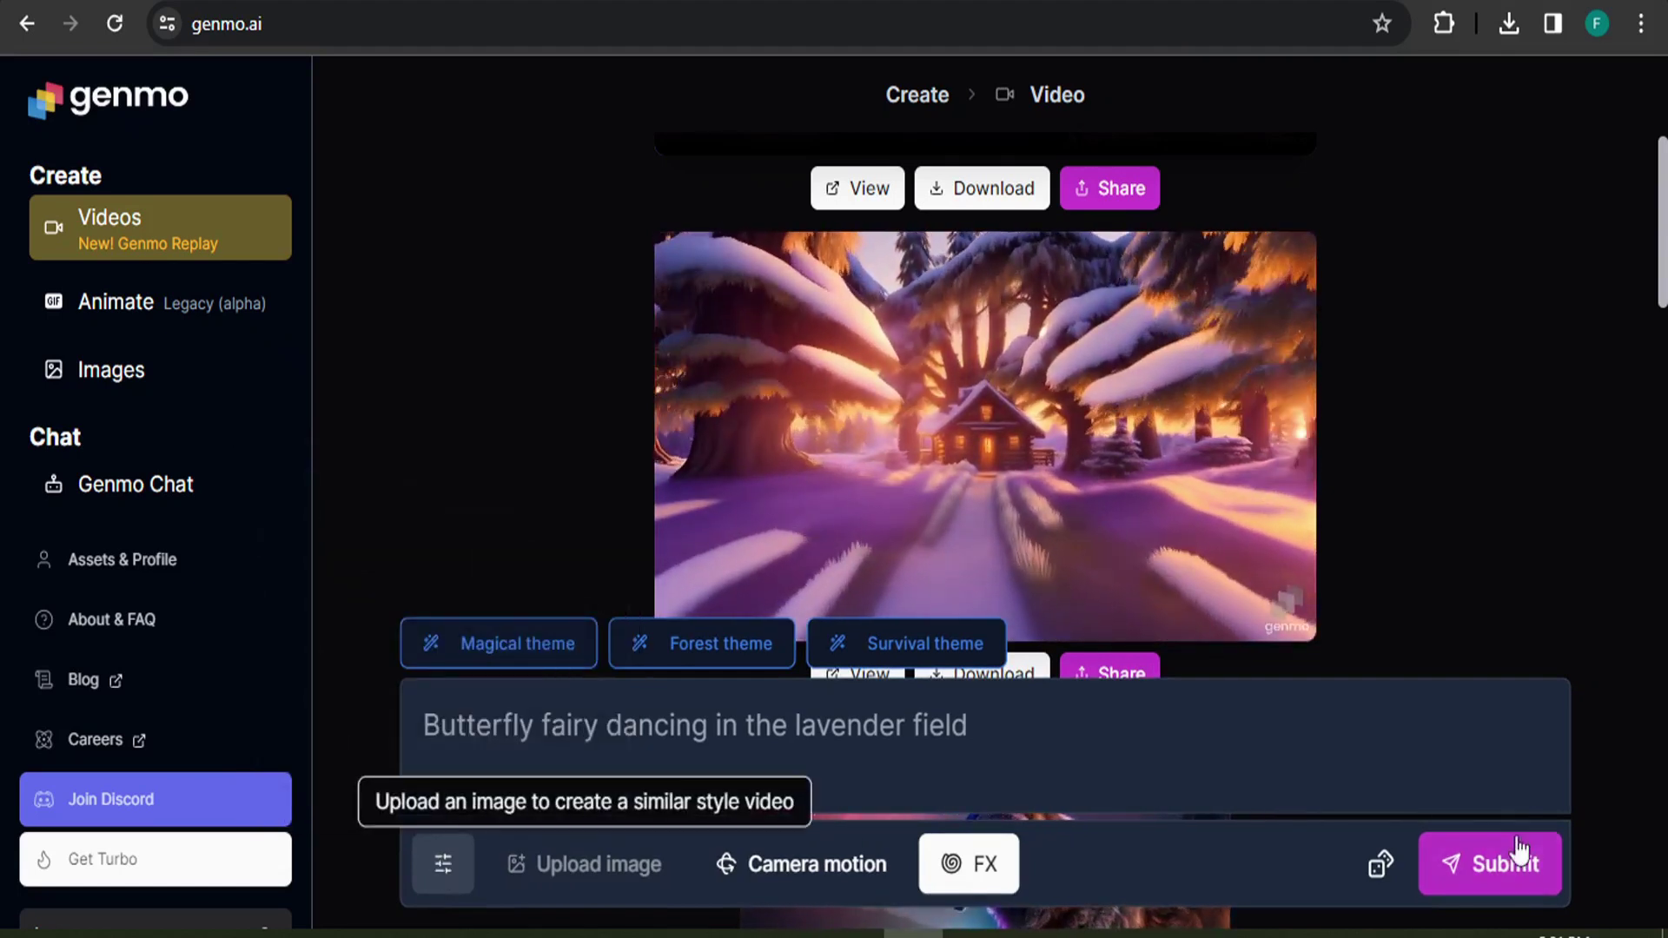
click(1525, 879)
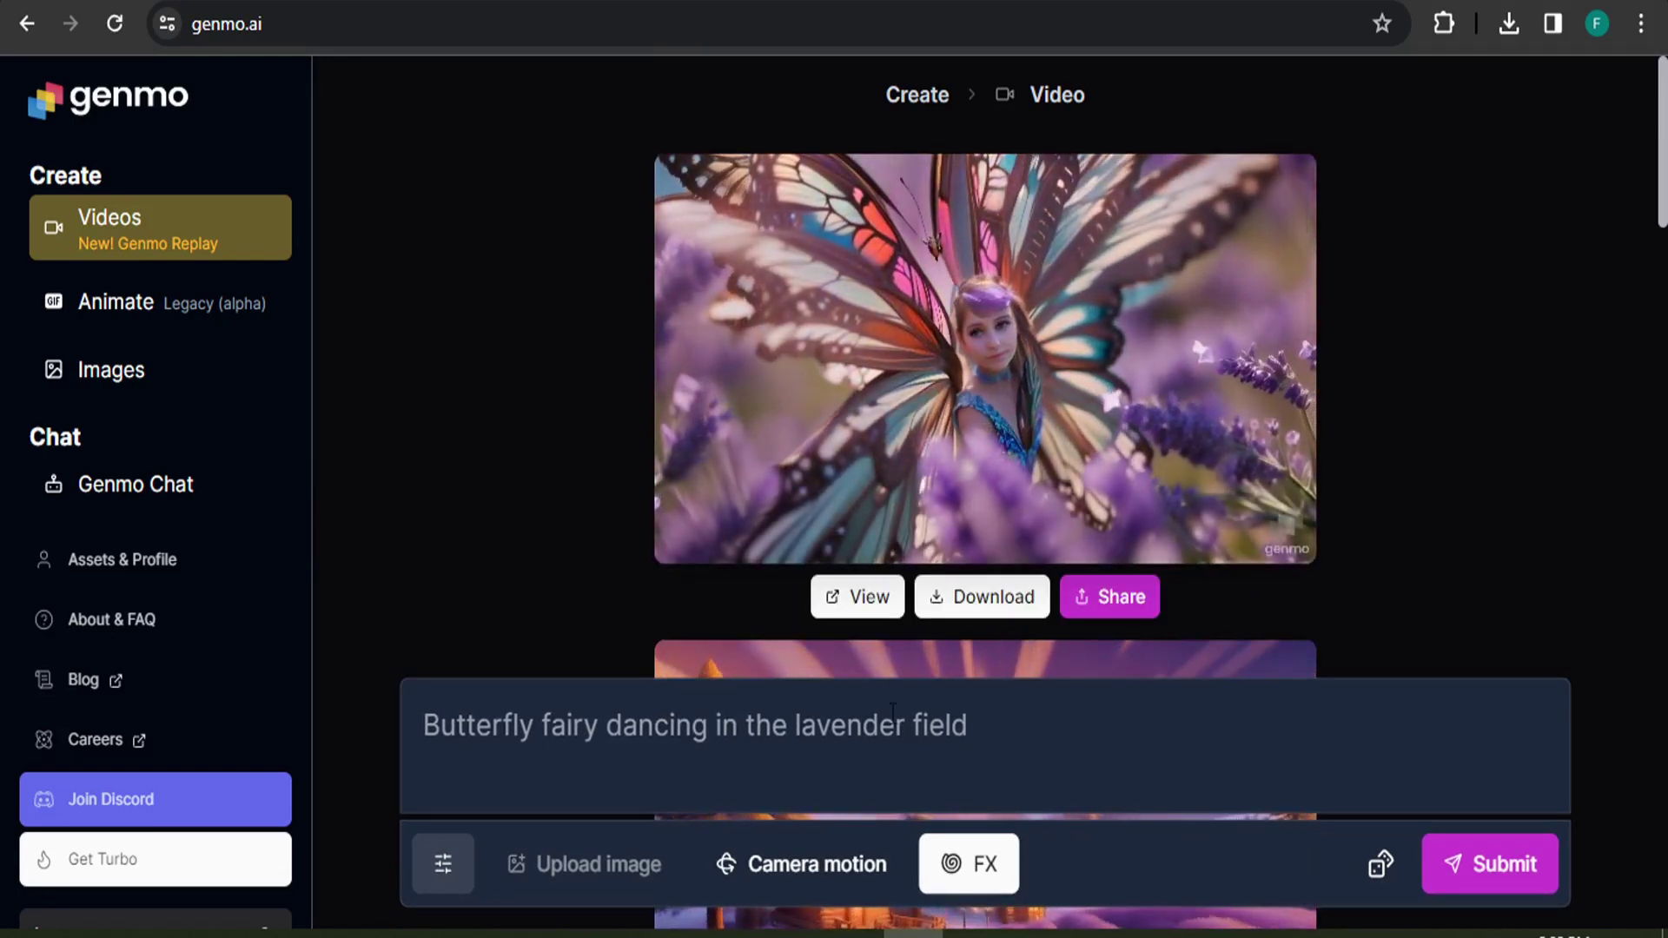
mouse_move(1072, 477)
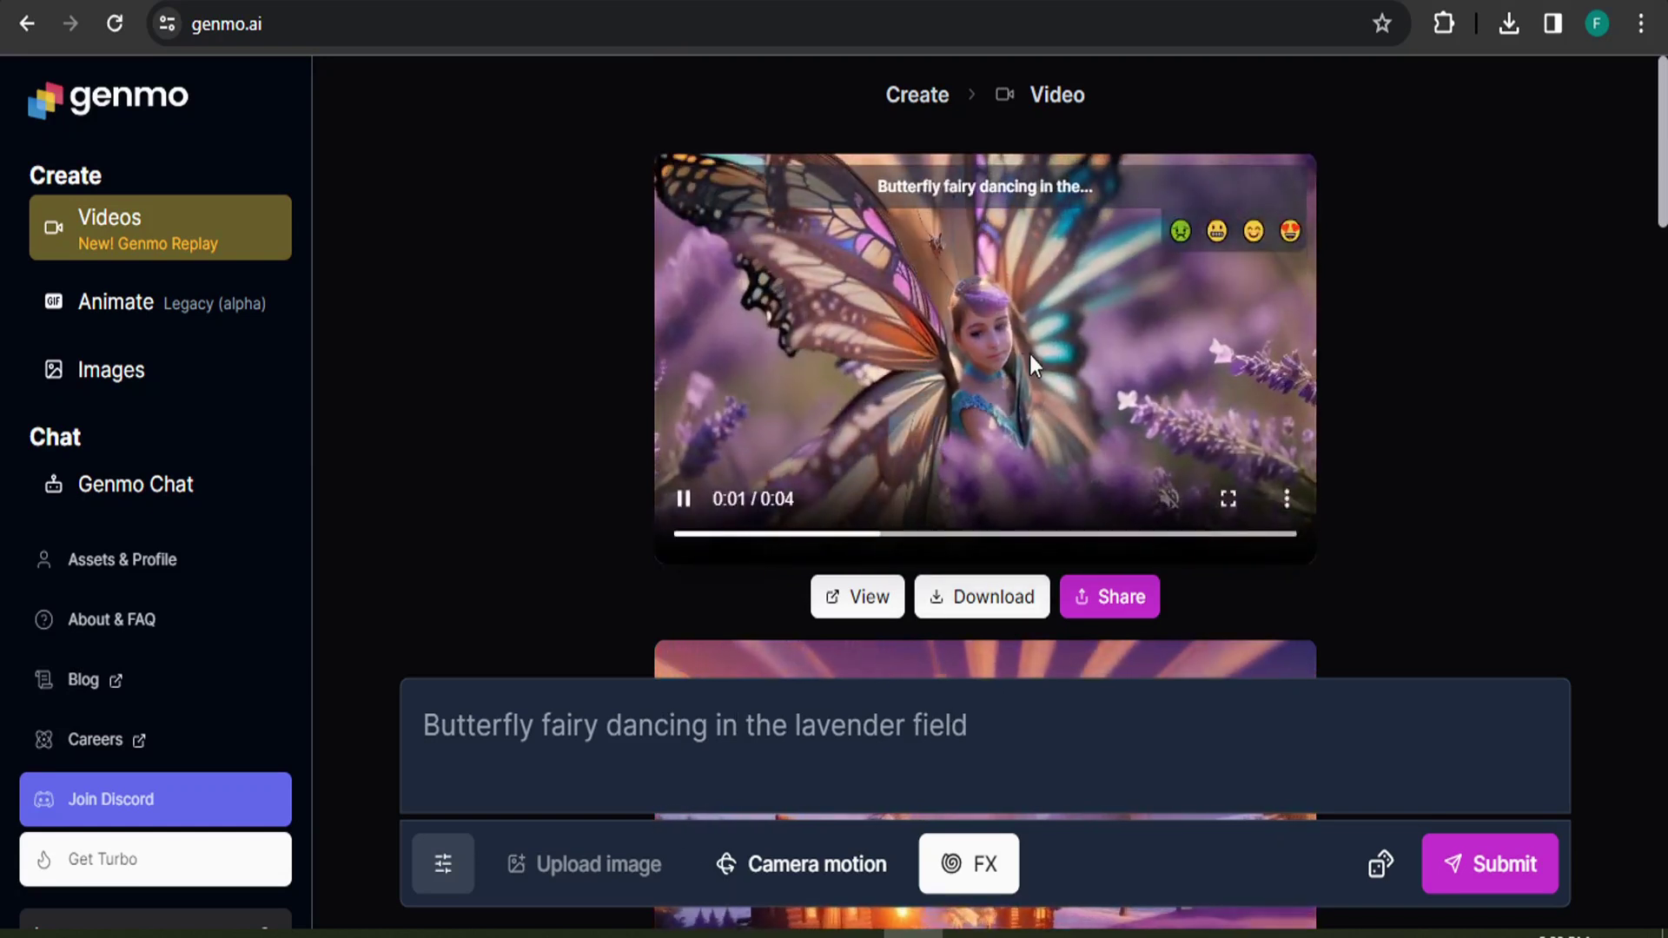
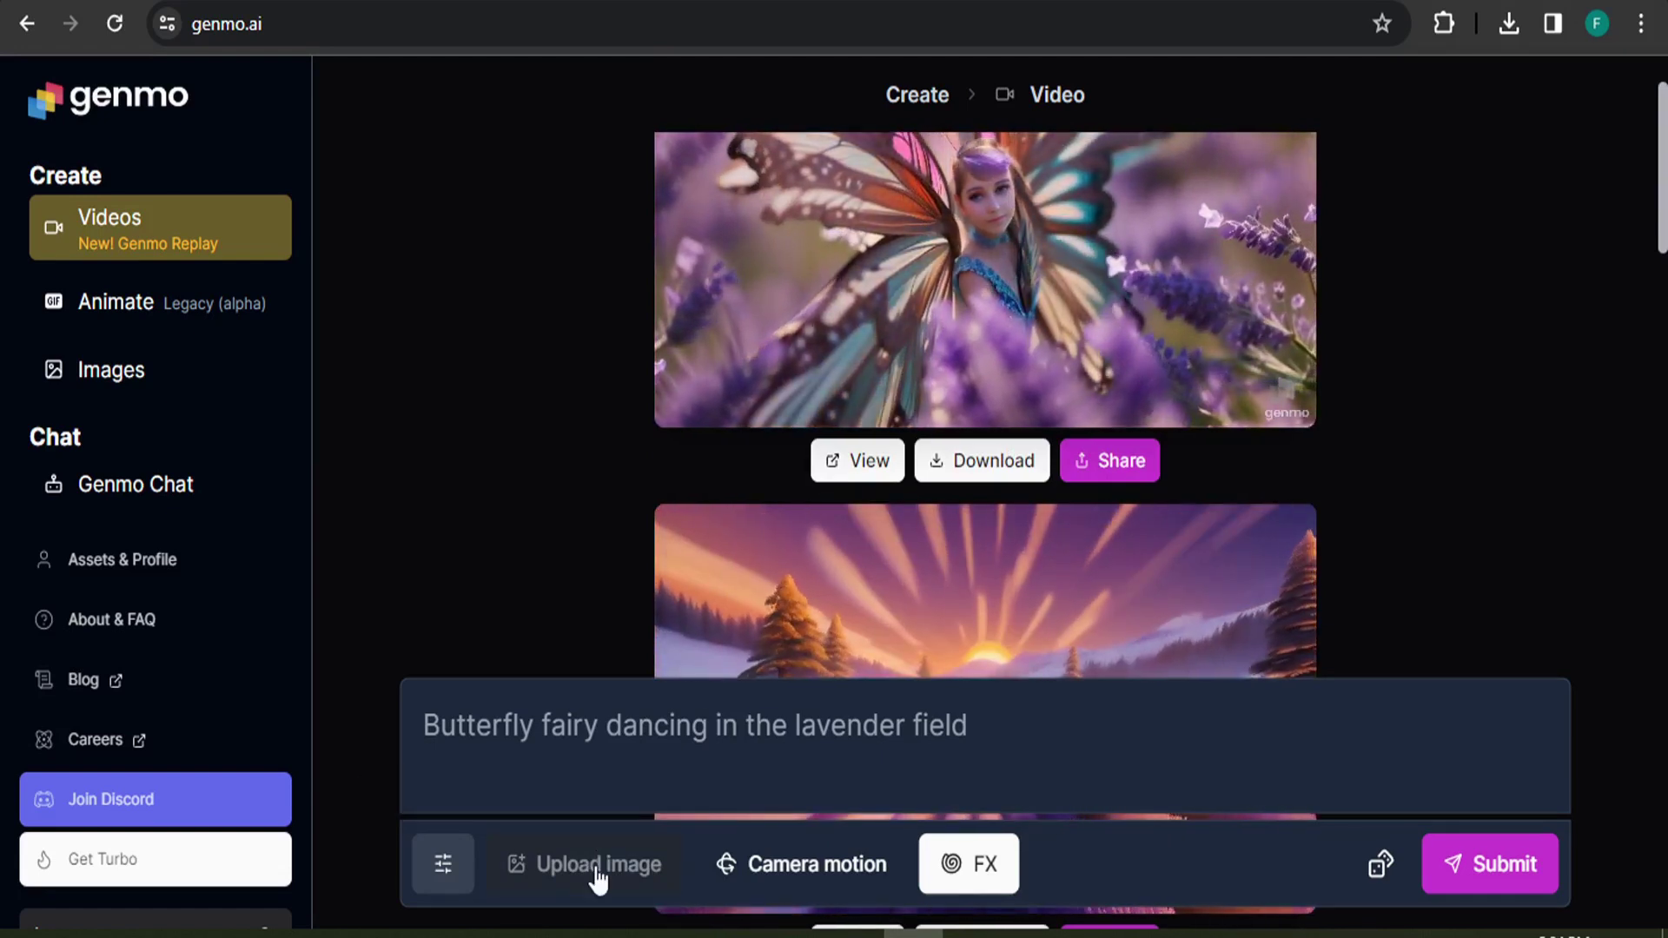
Step: Upload the picture of the dog in a suit from Downloads and append ", dog is joyful and smiling" to its prompt
click(598, 869)
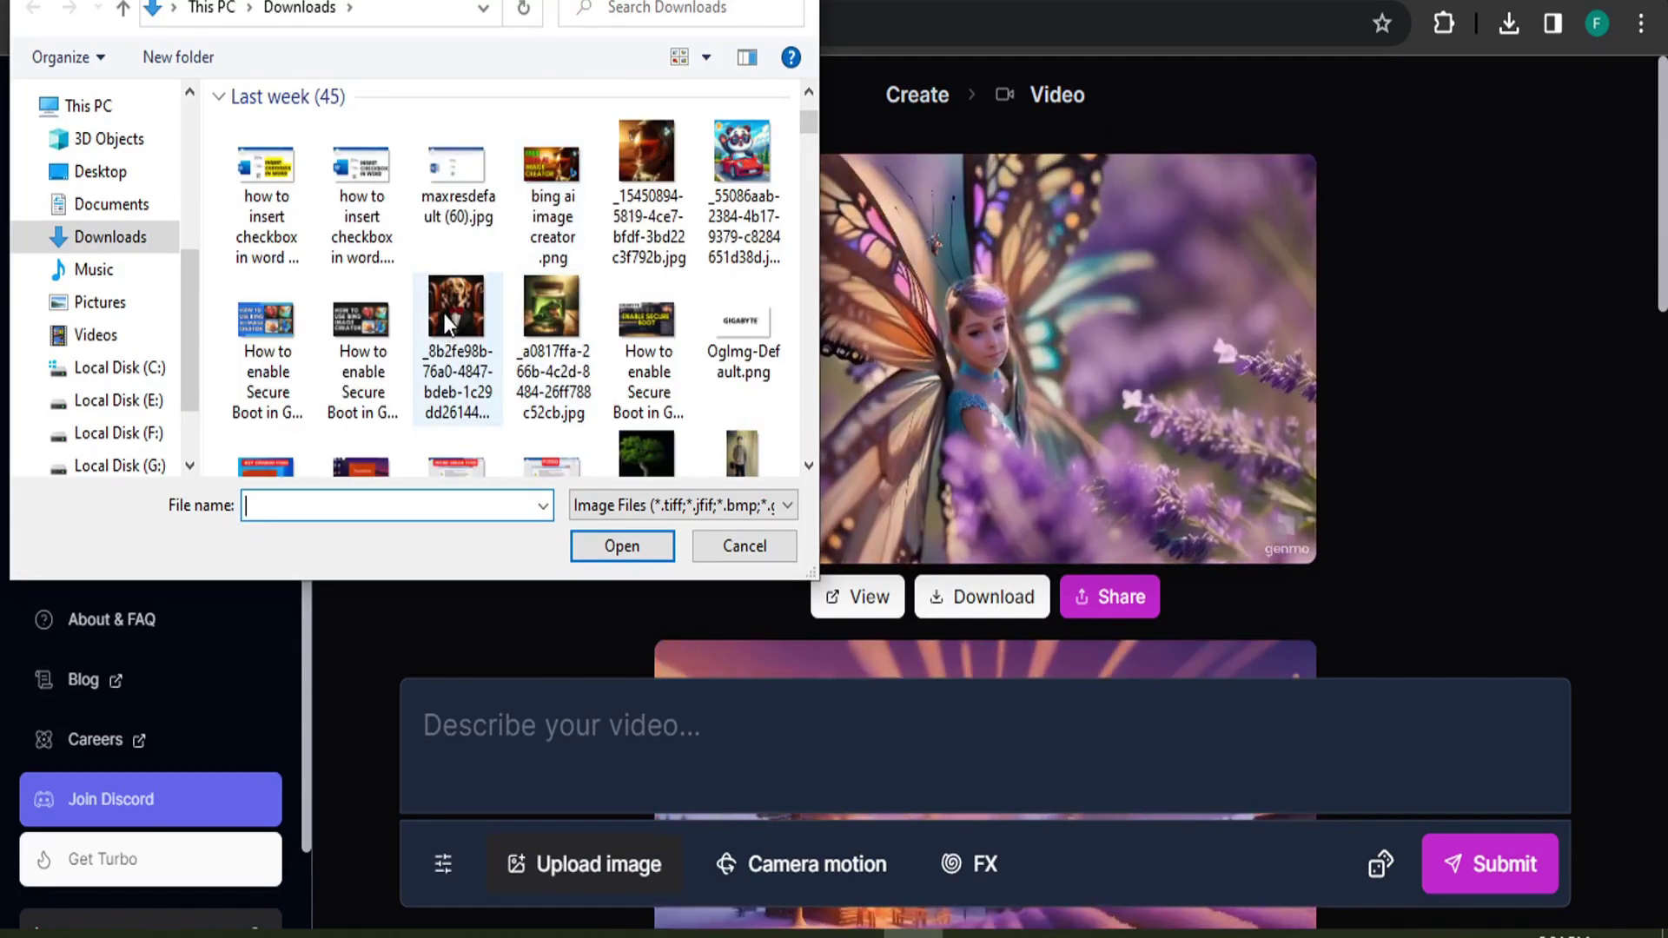
click(456, 330)
click(643, 549)
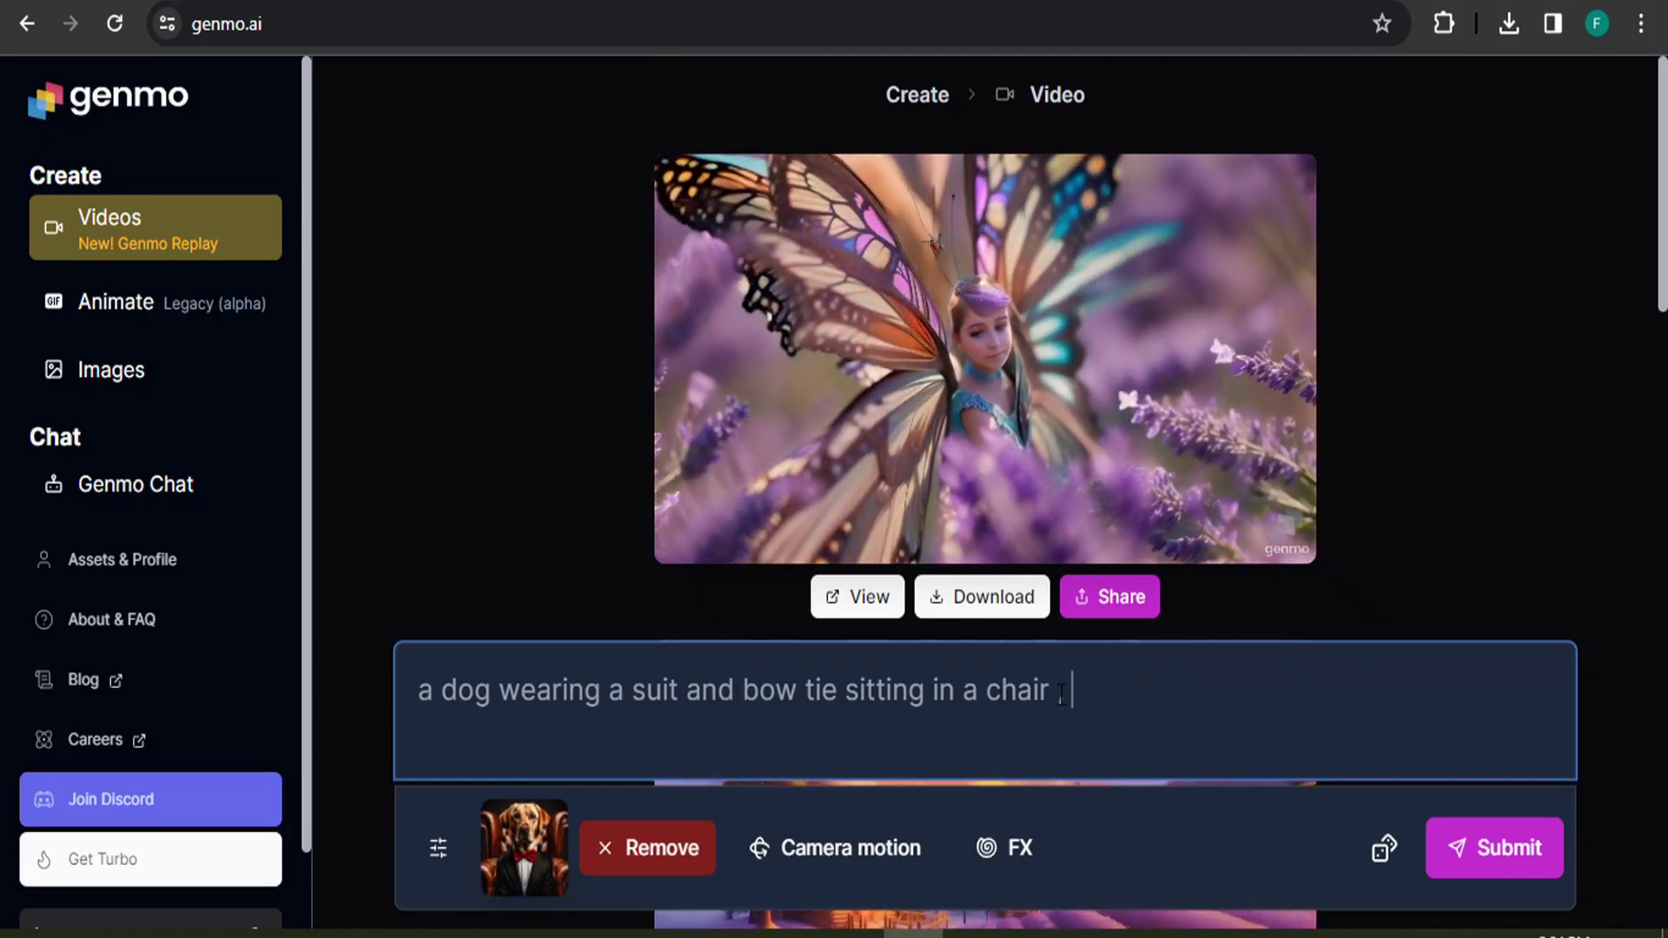
text(,)
text(dog is joyful and smiling)
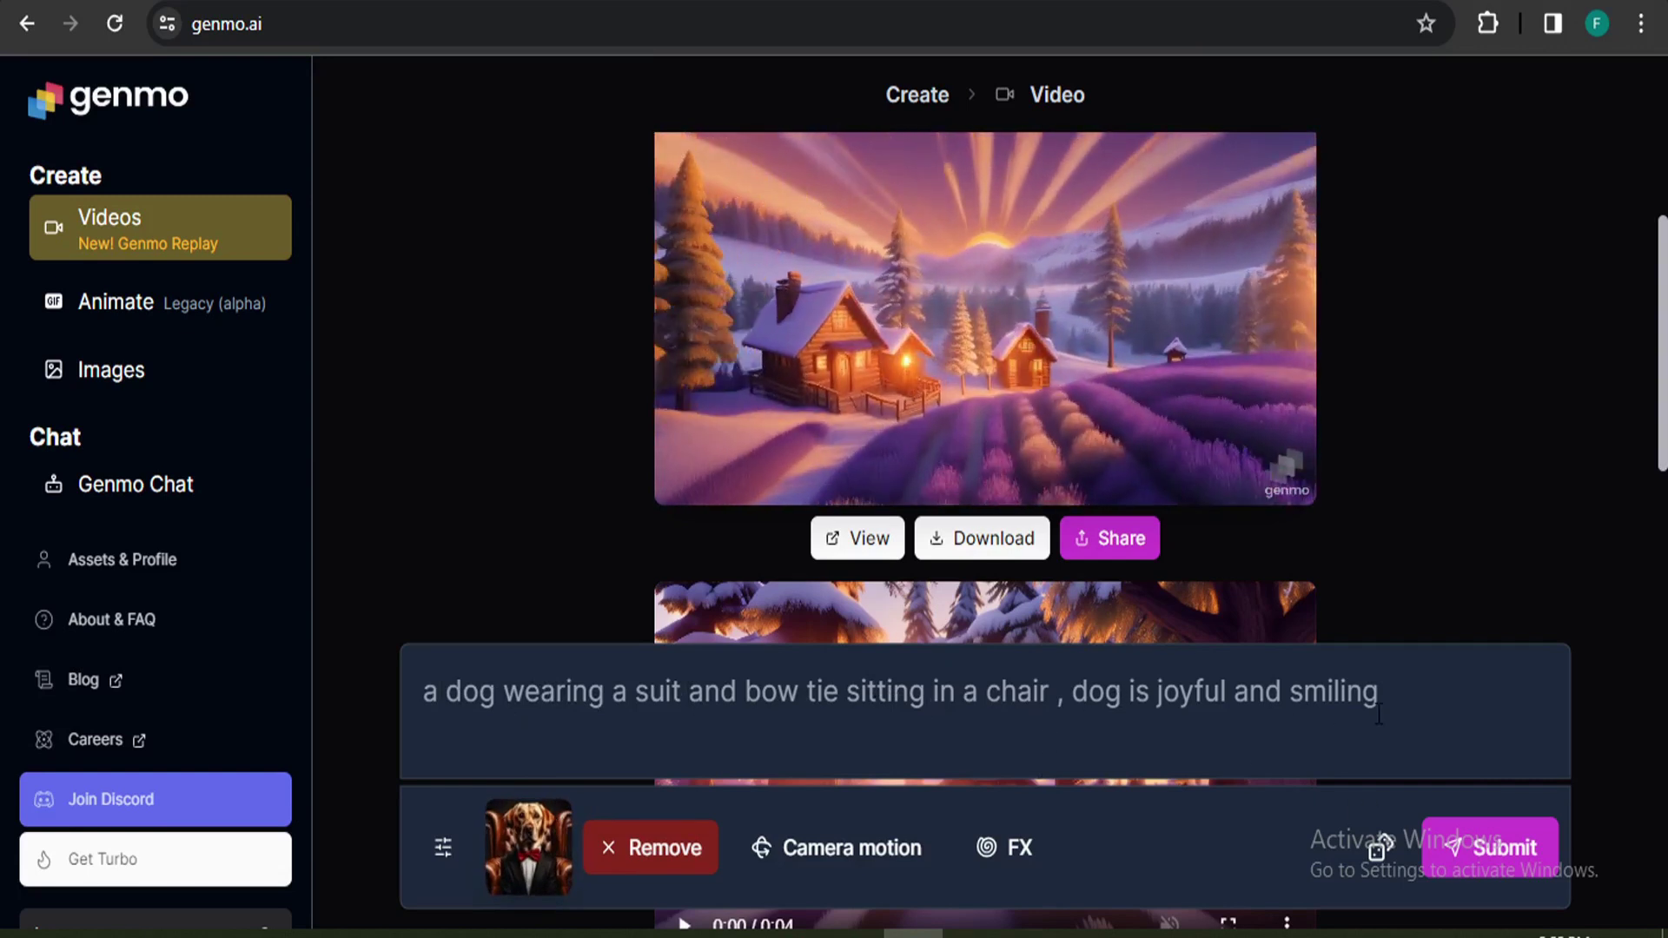
click(1244, 717)
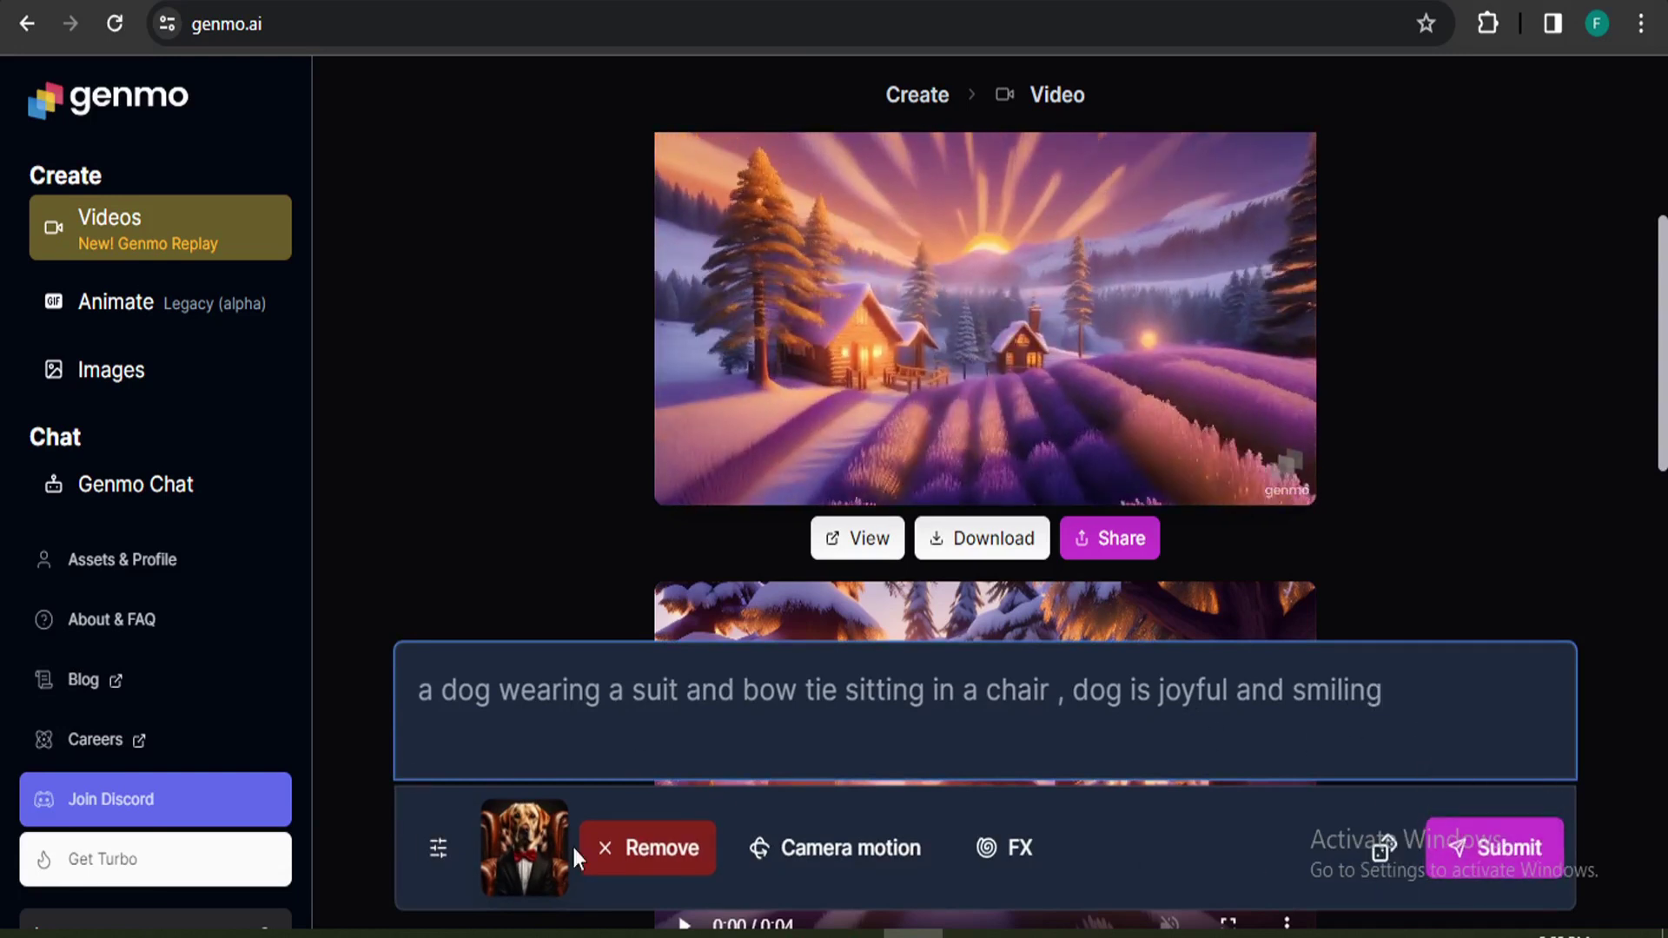
Step: Check the generation settings for the uploaded dog image and submit it for video generation
click(438, 847)
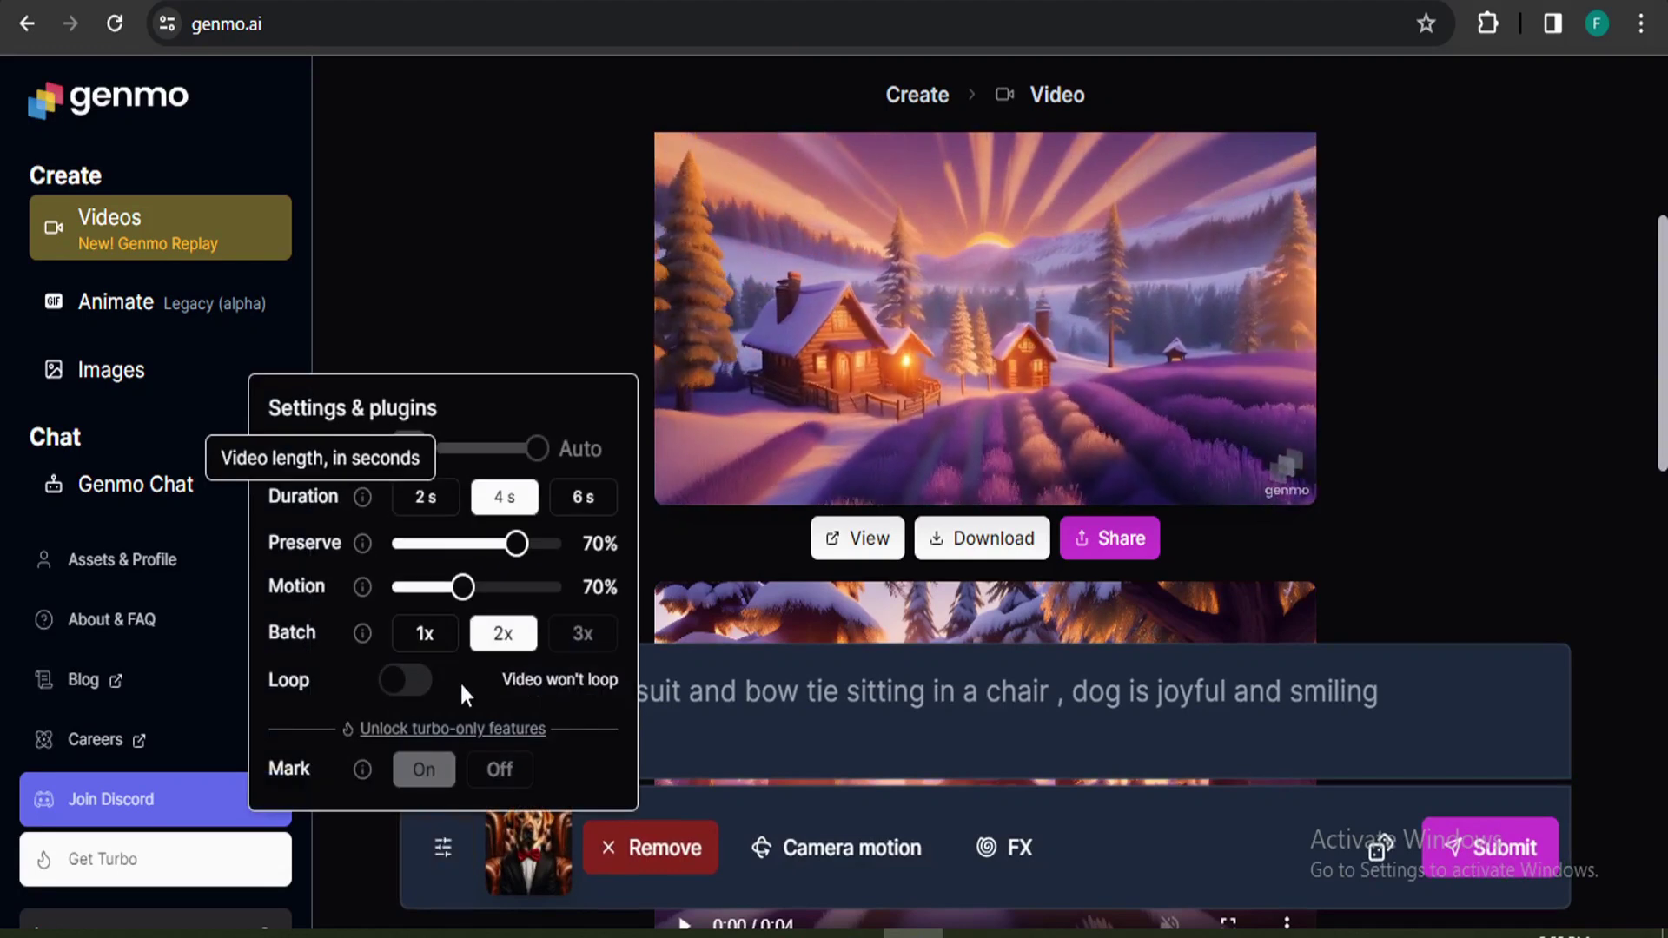
click(443, 847)
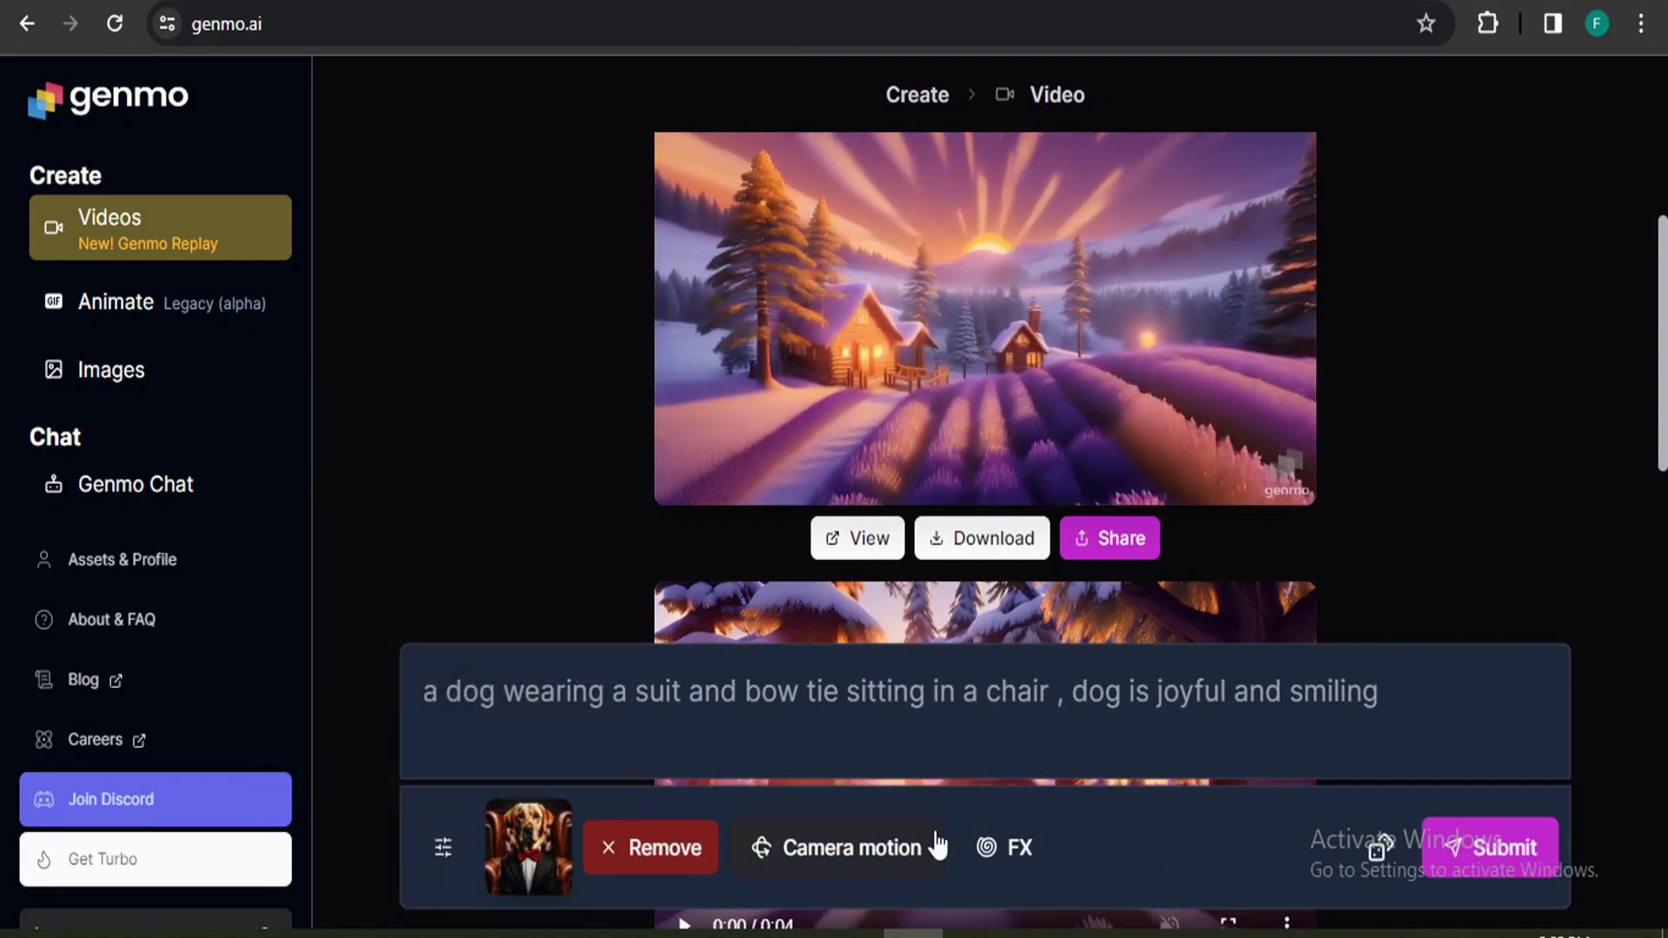
click(1478, 850)
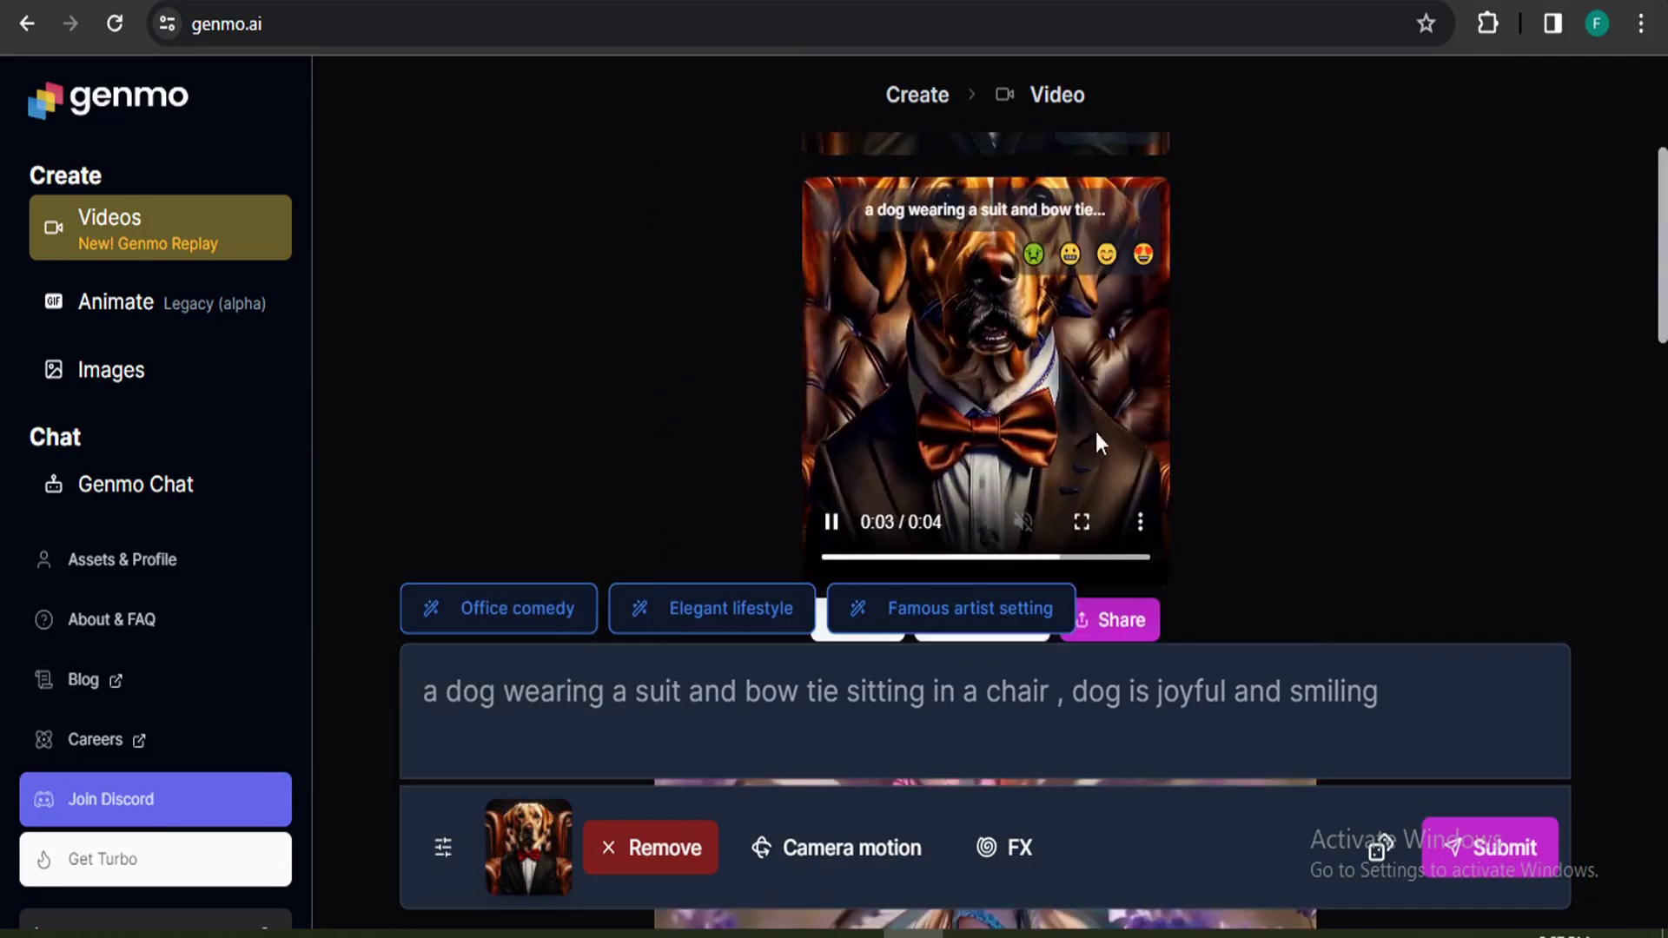
Step: Watch both generated dog videos in full screen, returning to the page after each one
click(1084, 522)
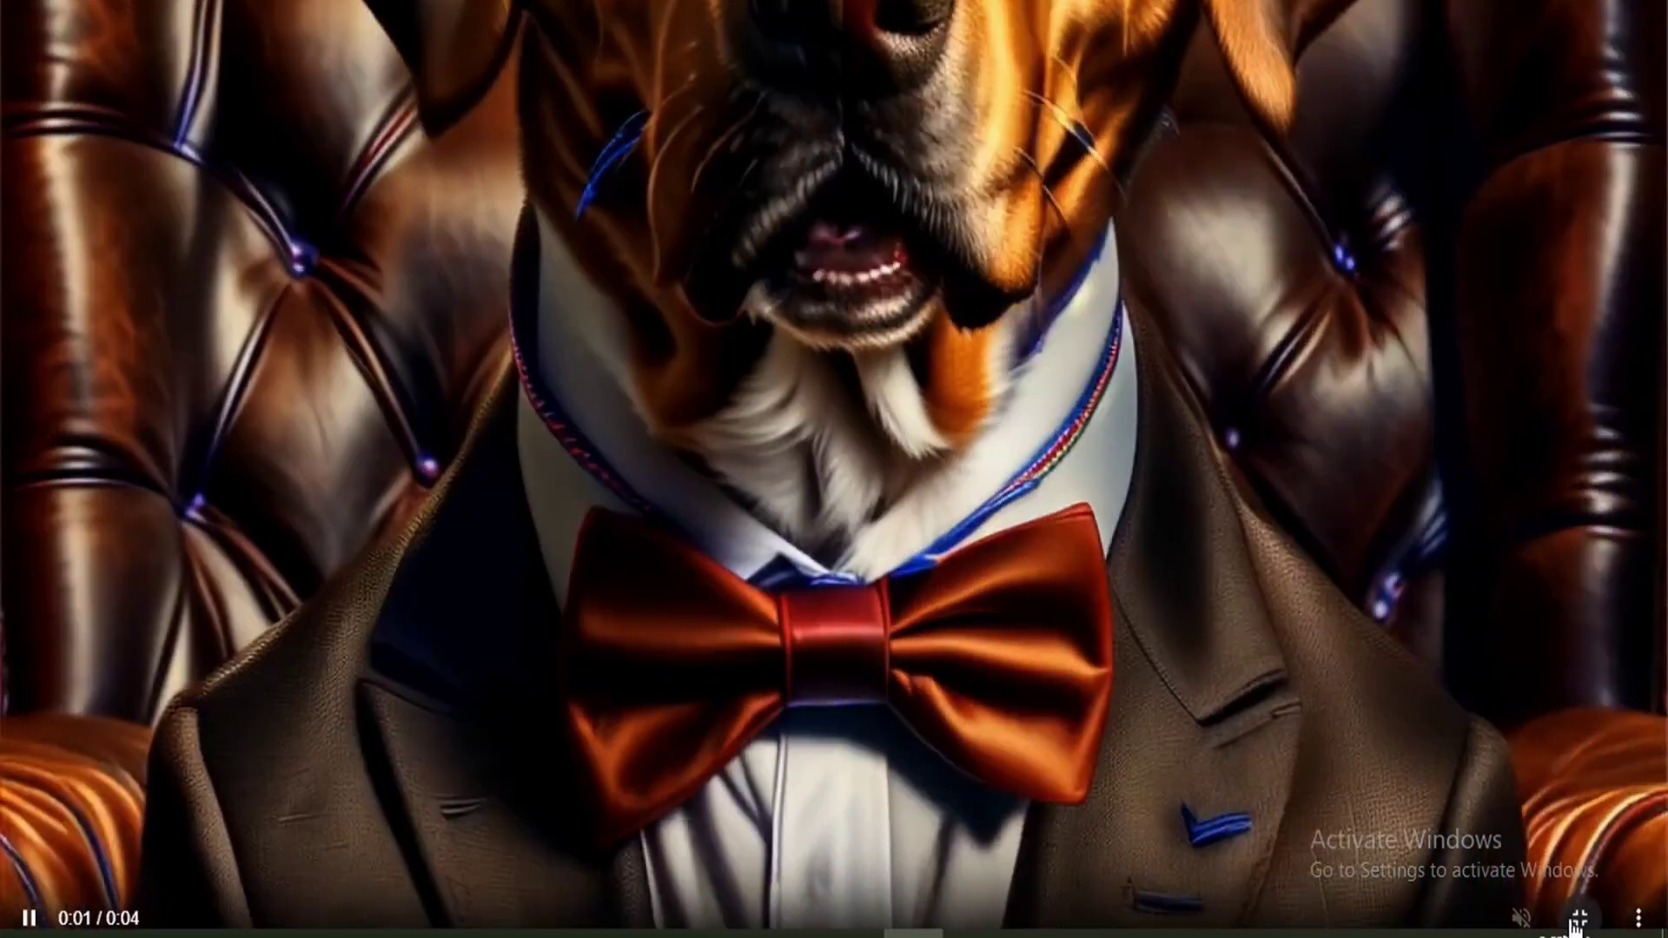
click(1580, 919)
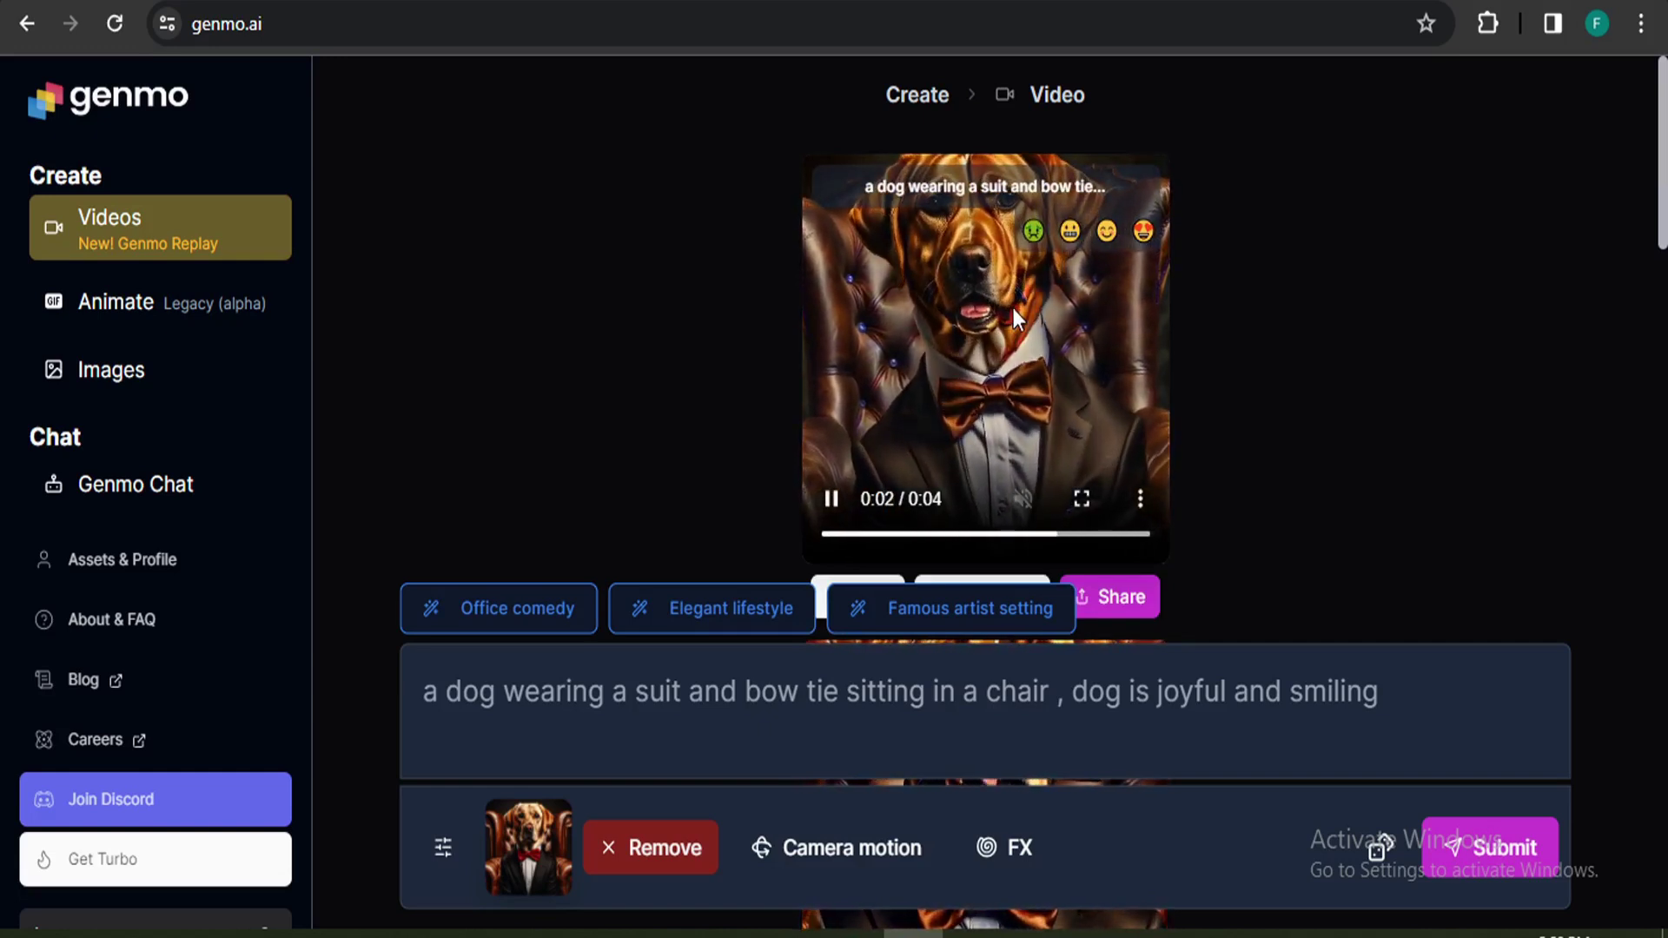
click(1082, 501)
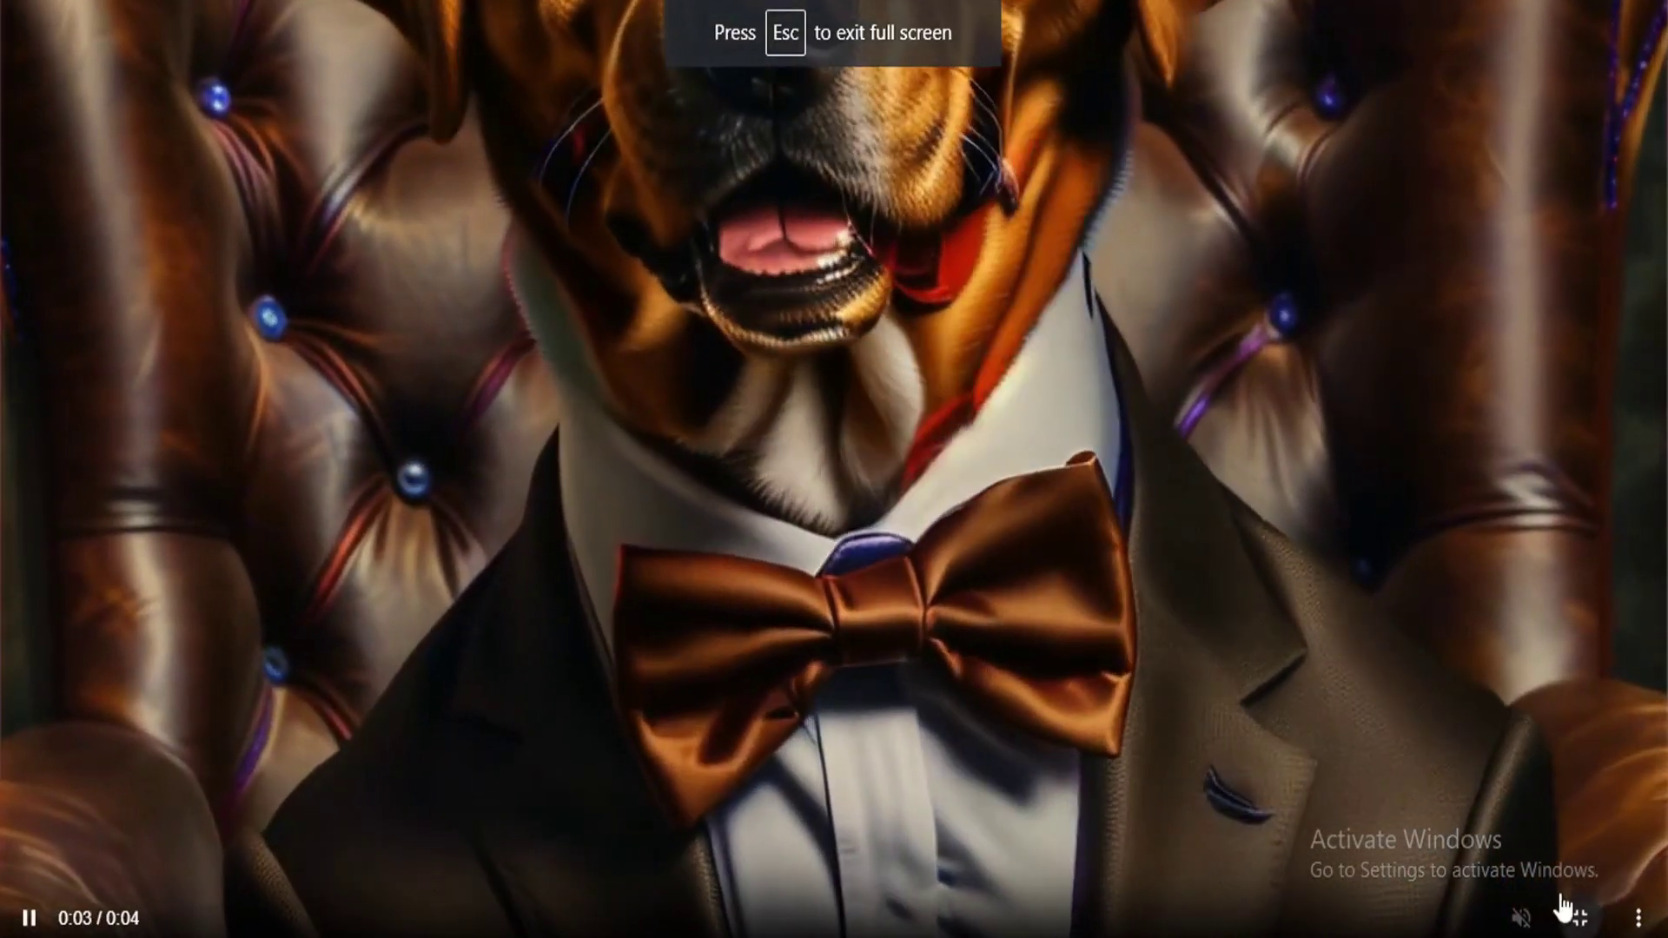
click(1564, 908)
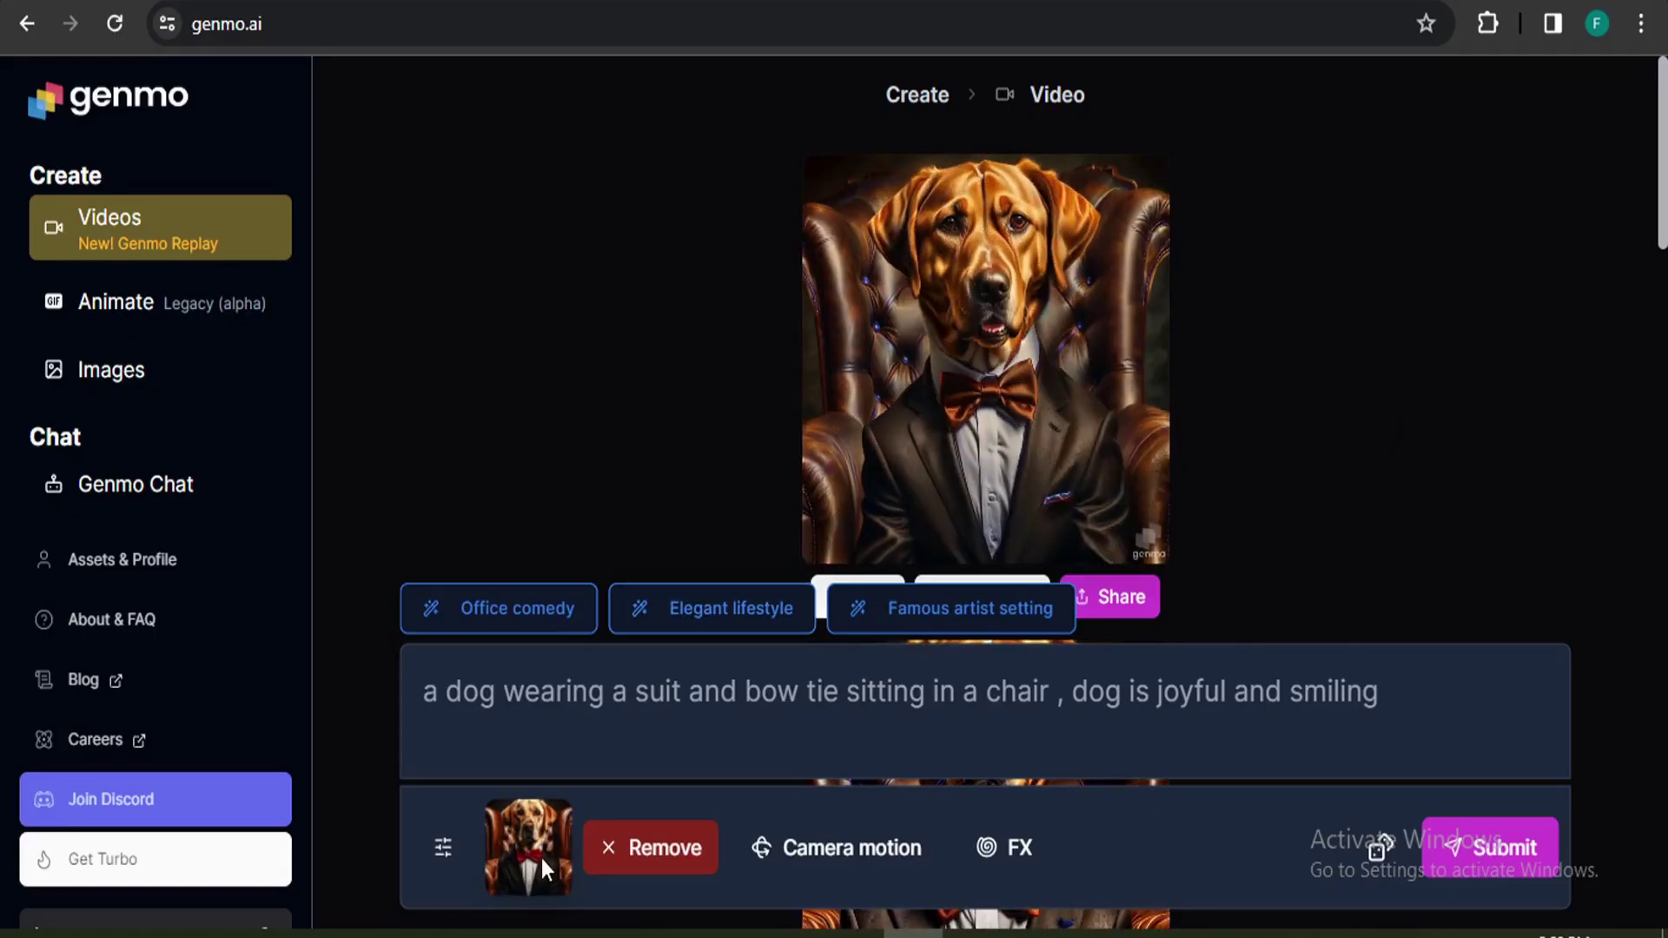